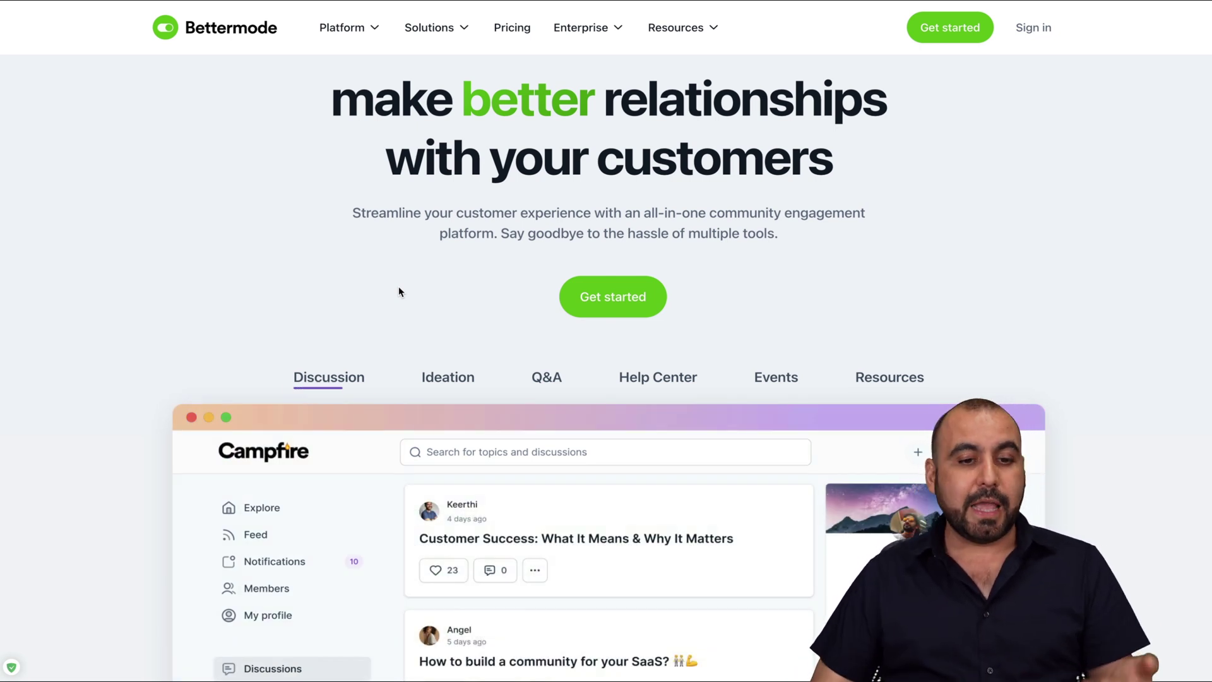
- View the Discussion, Ideation, Q&A, Help Center and Events community demos
scroll(399, 291, "down", 5)
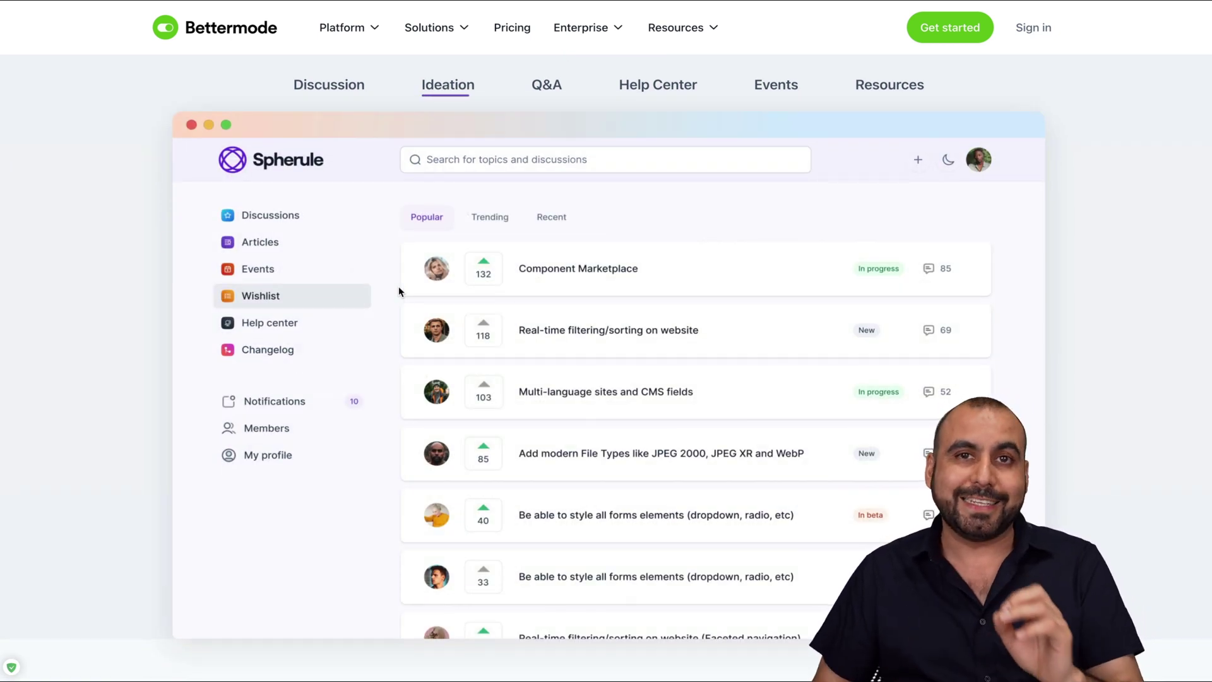
left_click(351, 95)
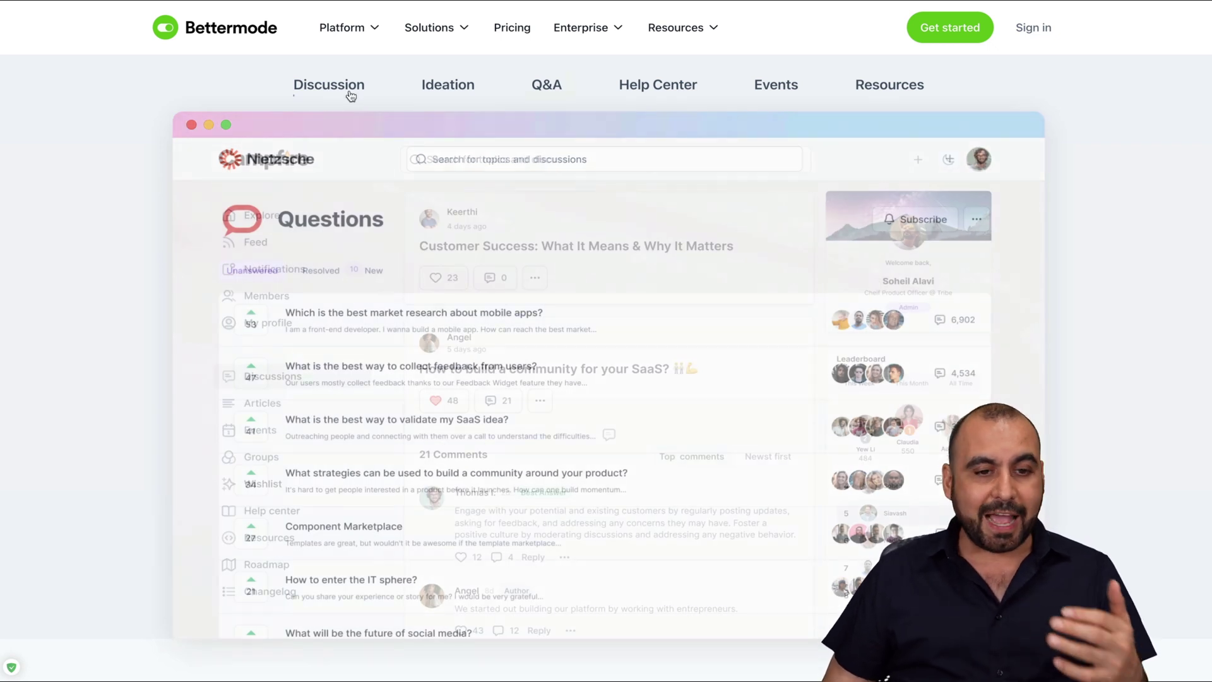
left_click(444, 97)
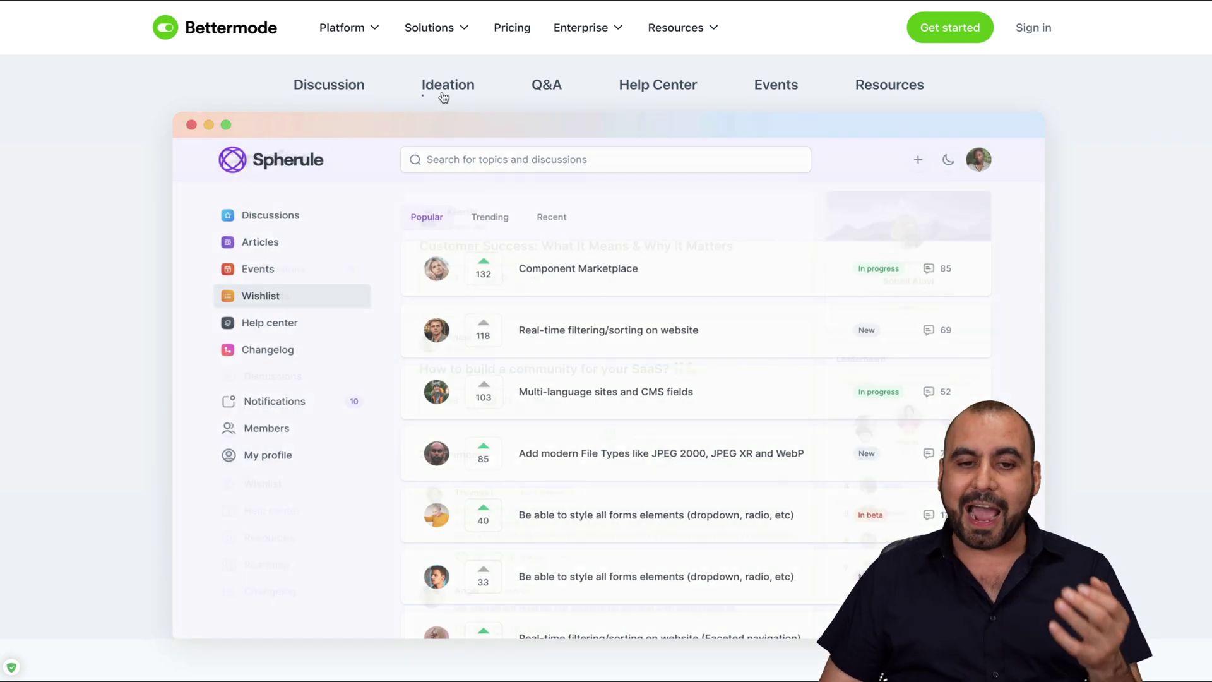
left_click(548, 98)
left_click(661, 94)
left_click(769, 94)
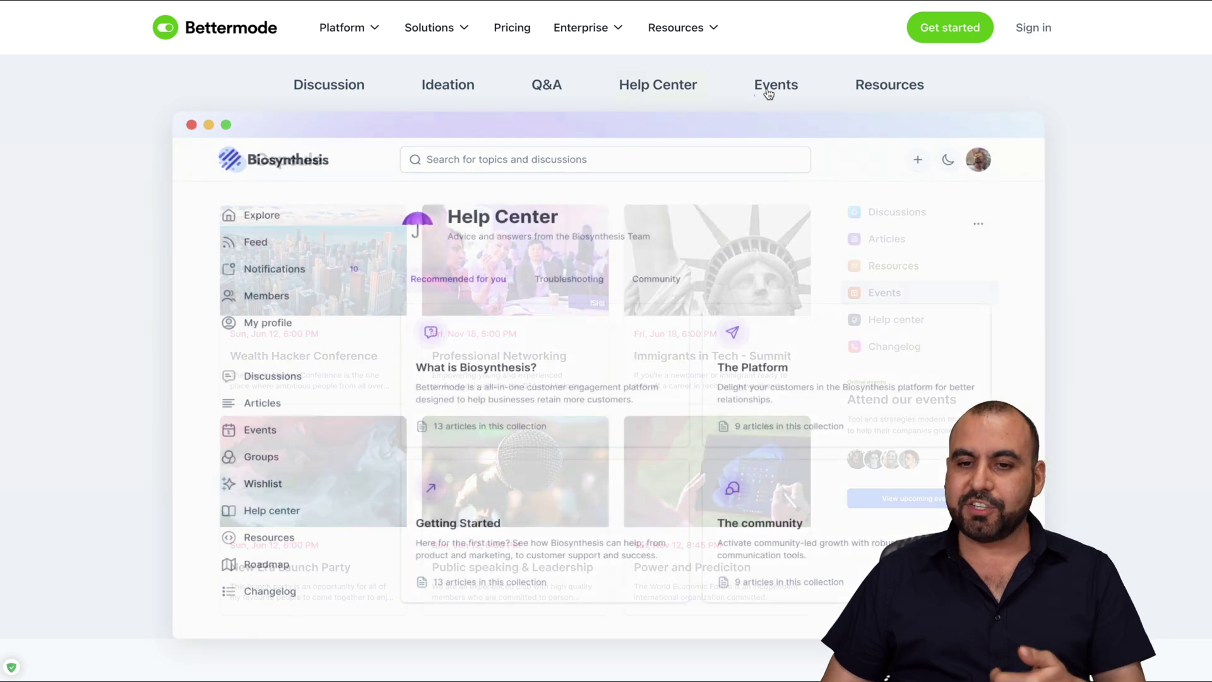
- Scroll down the homepage to the Better configuration customisation section
scroll(776, 303, "down", 5)
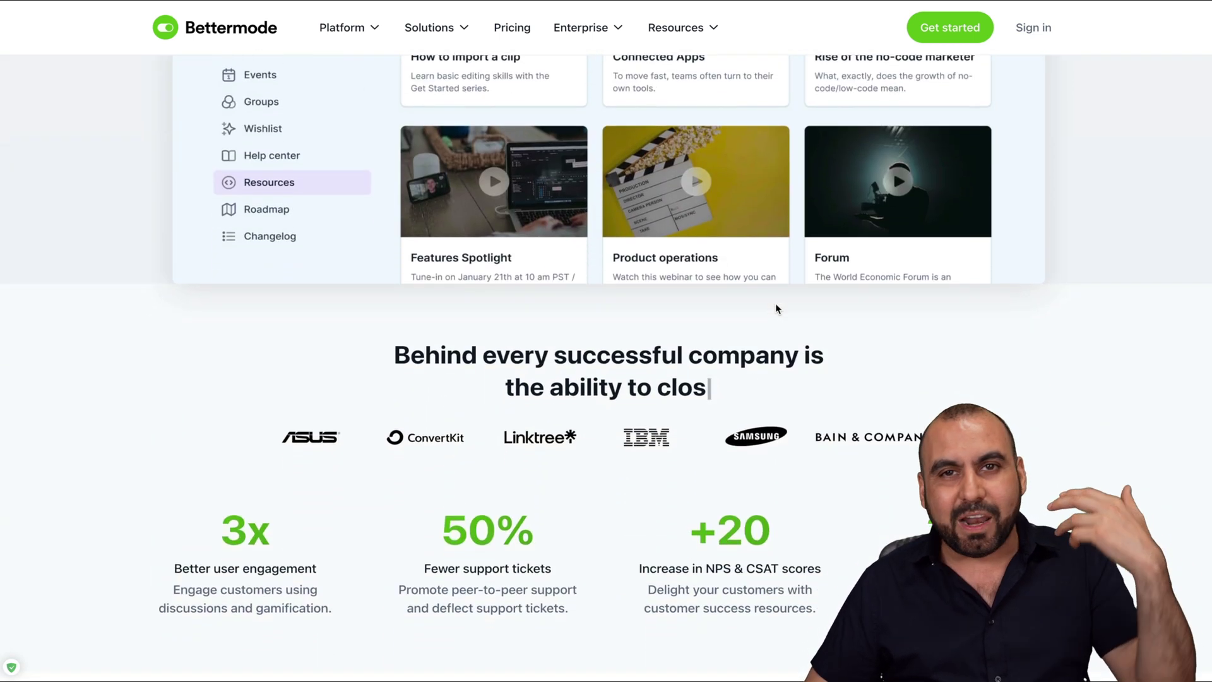
scroll(775, 309, "down", 10)
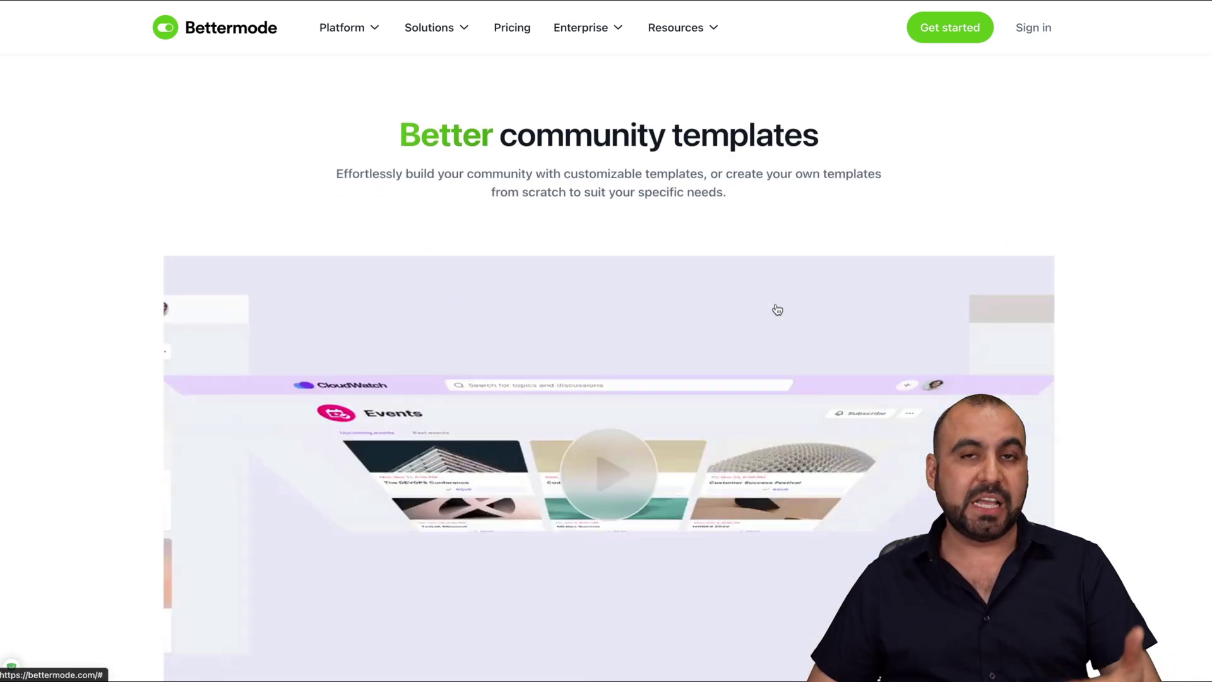
scroll(777, 309, "down", 4)
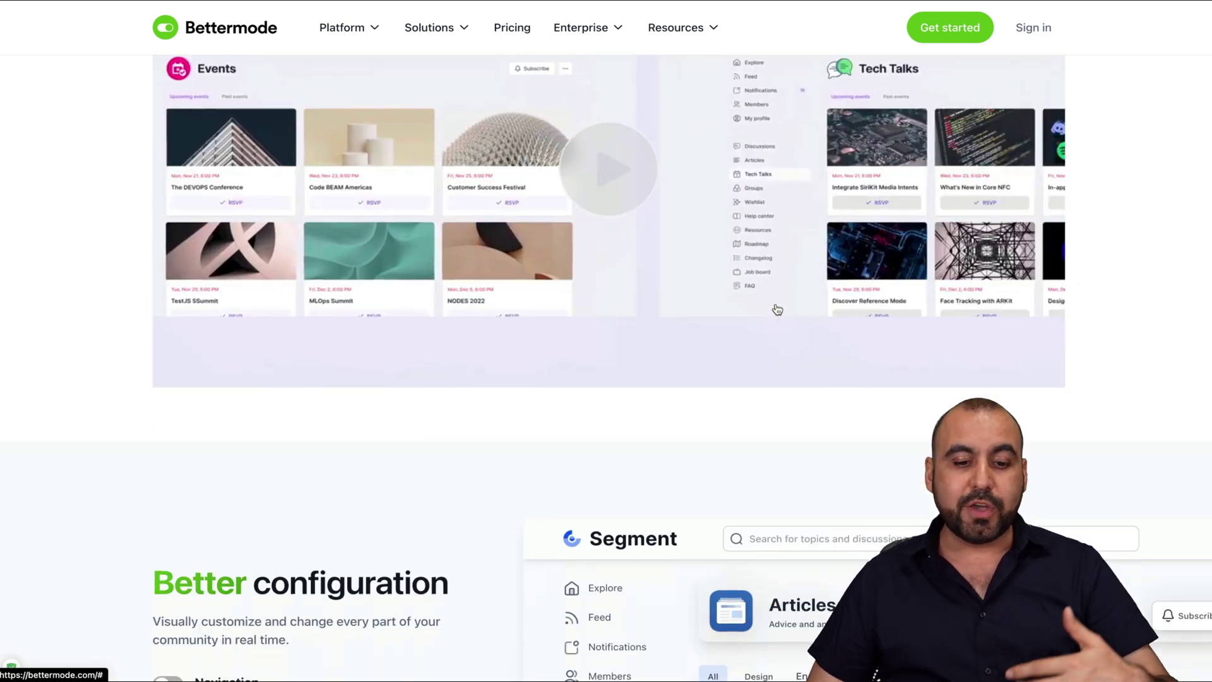
scroll(777, 310, "down", 8)
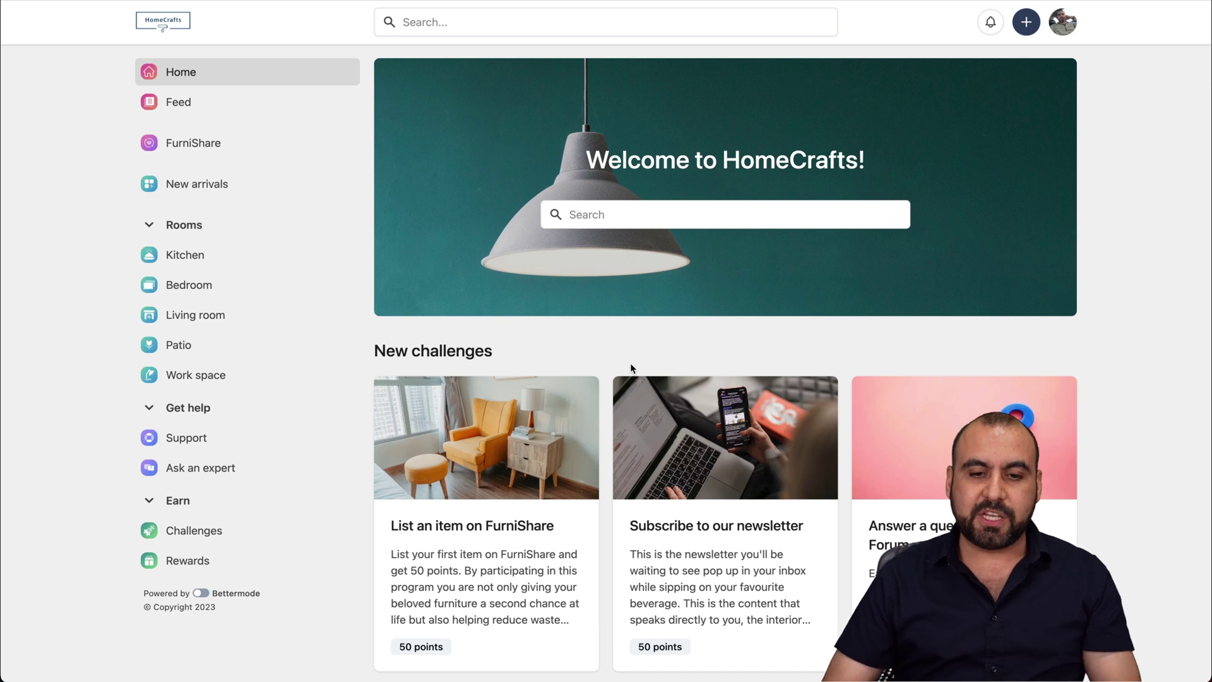
- Browse the HomeCrafts home page's challenge cards, Hot conversations and Need any help cards
scroll(716, 201, "down", 3)
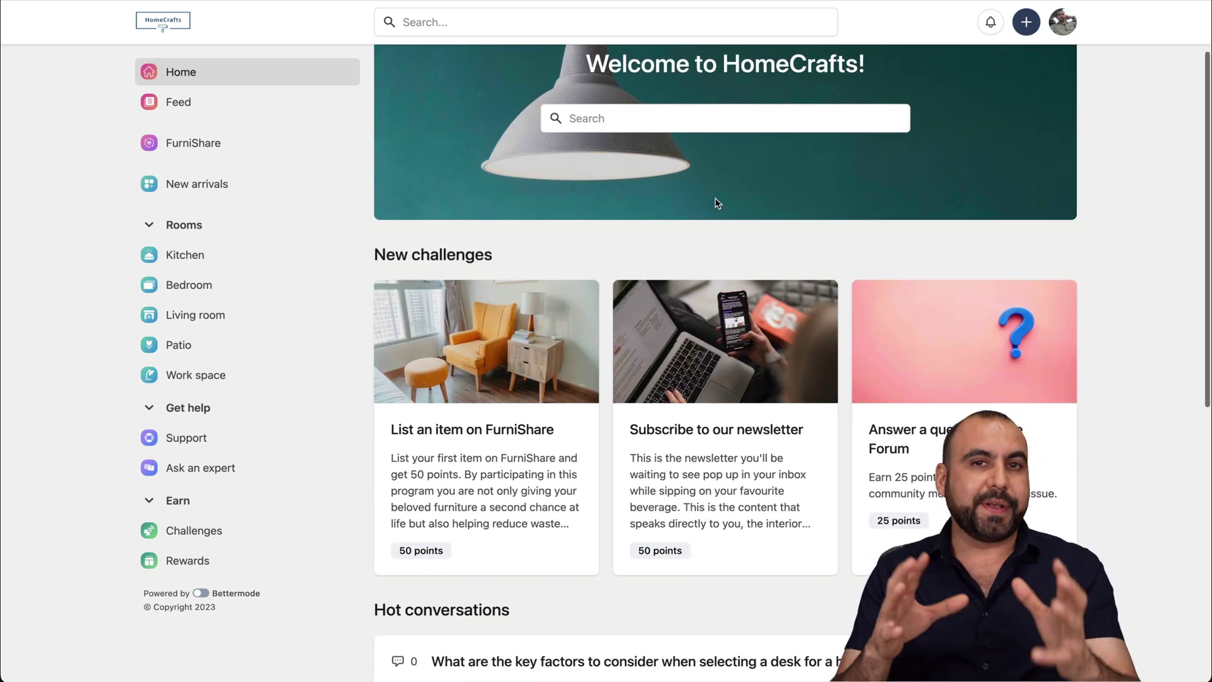
scroll(715, 203, "down", 2)
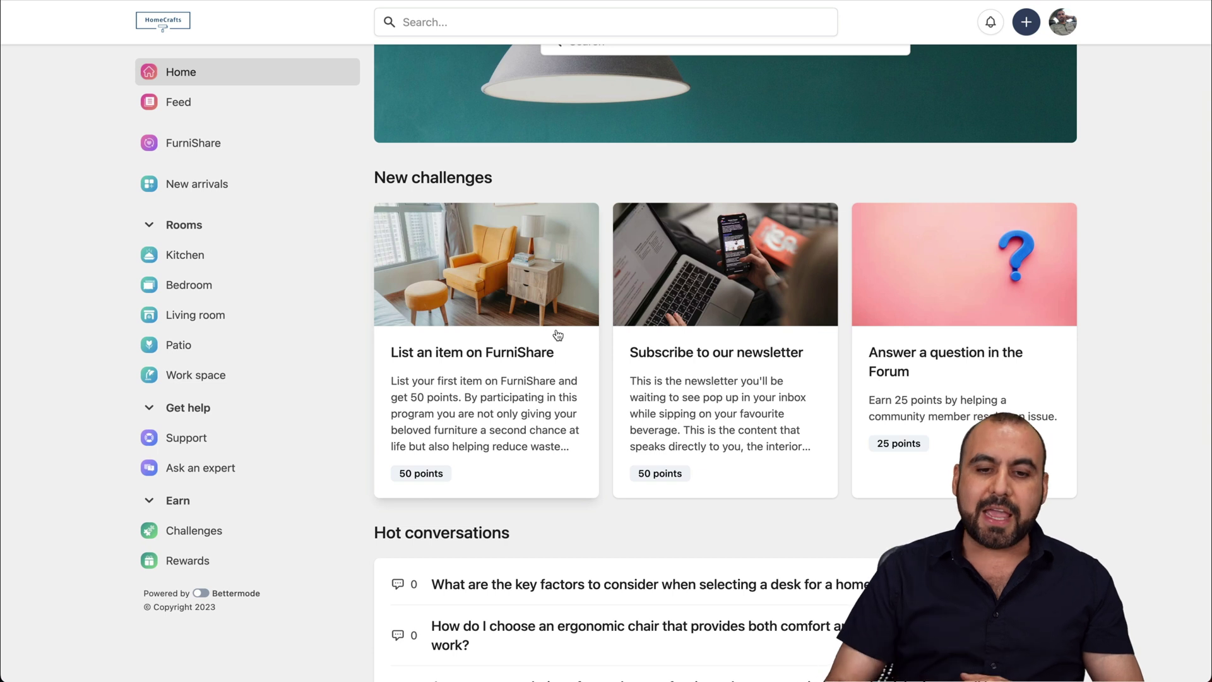
scroll(604, 354, "down", 6)
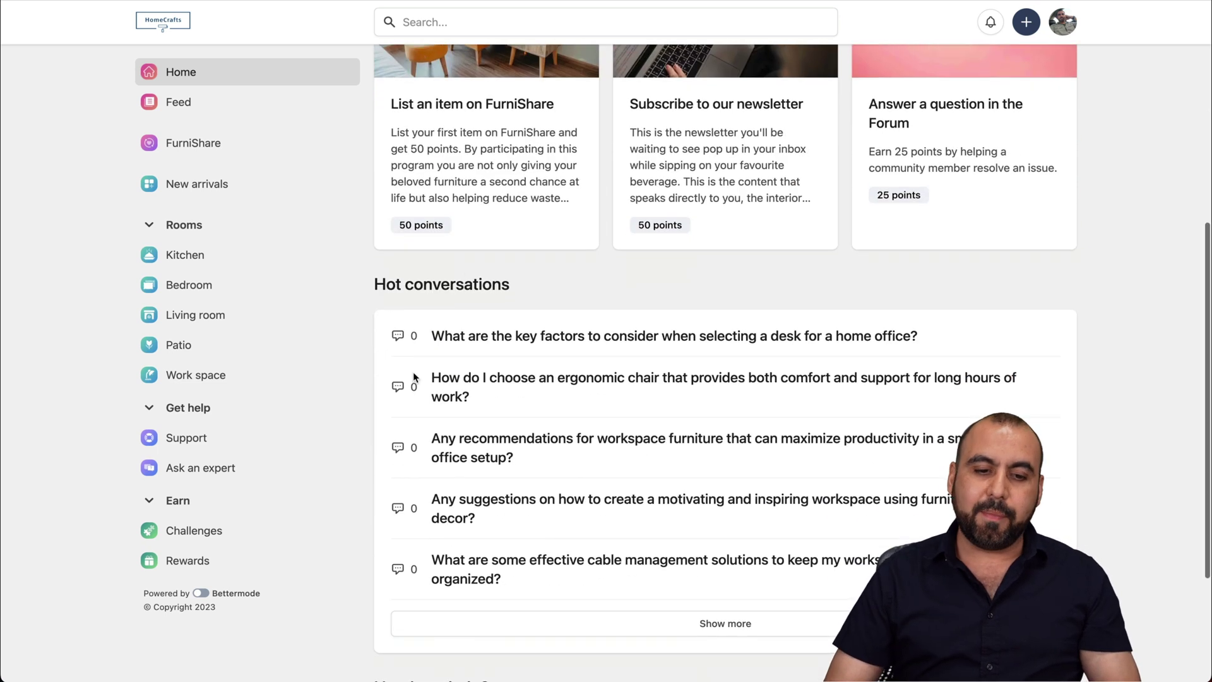
scroll(414, 377, "down", 5)
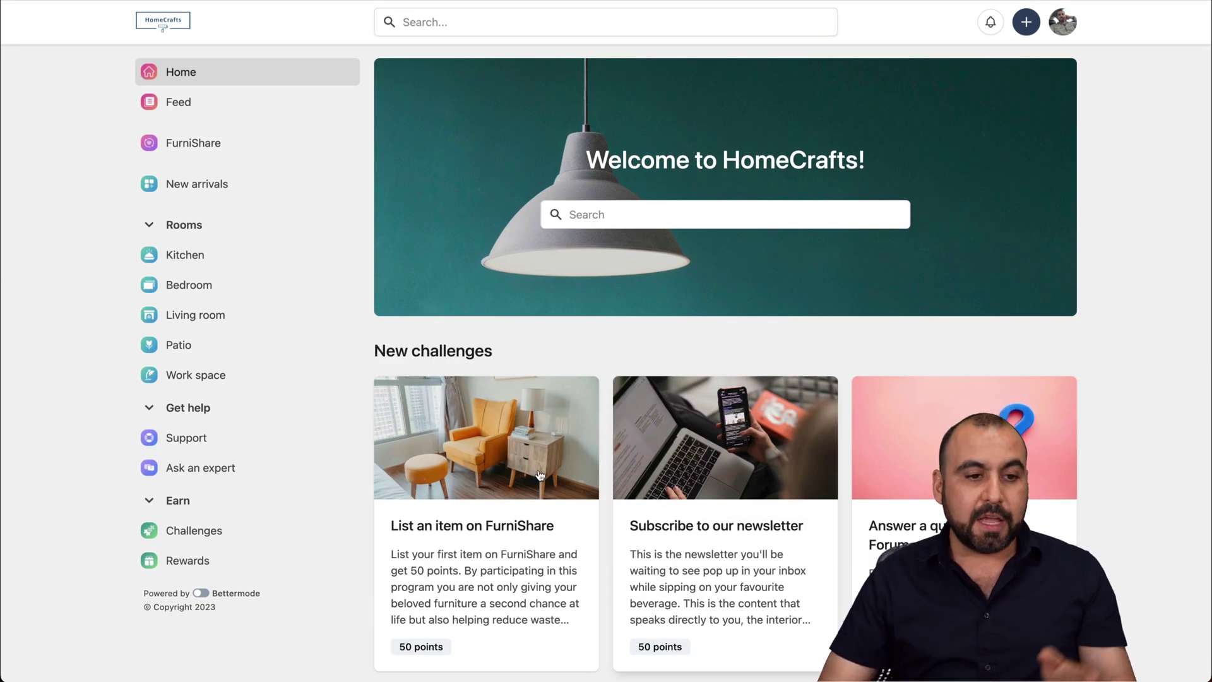
- Sort the community Feed by Most popular and start a comment on the introduction post
left_click(180, 103)
left_click(496, 151)
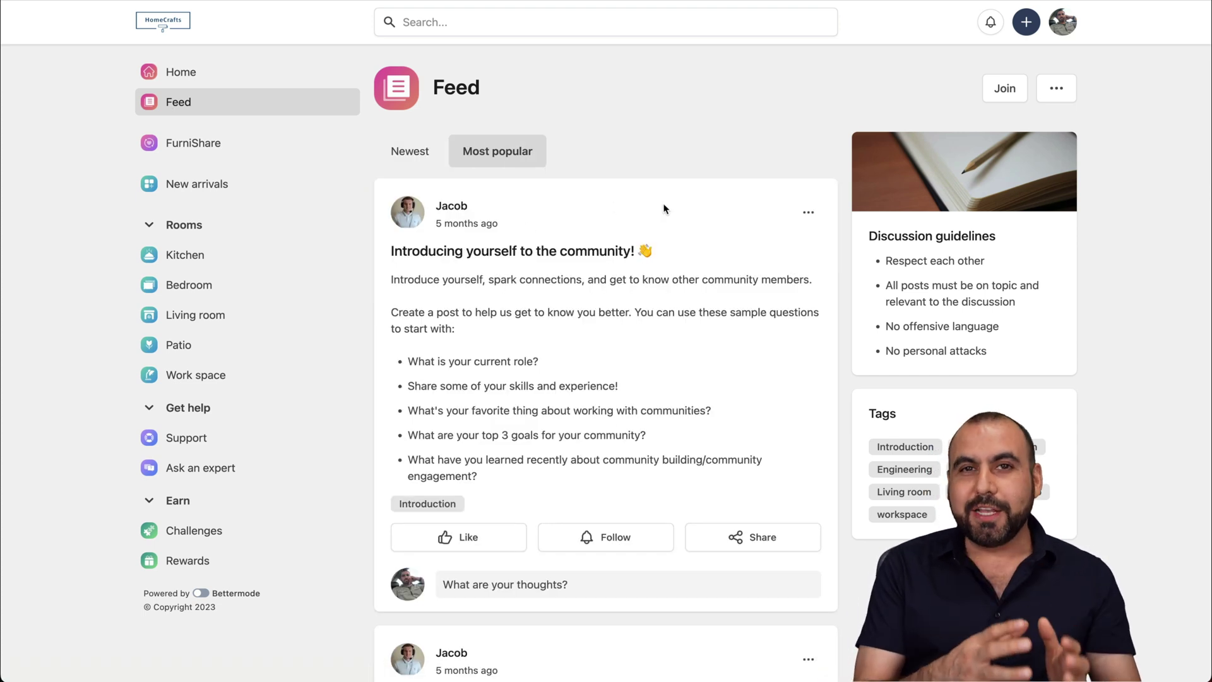
scroll(665, 208, "down", 2)
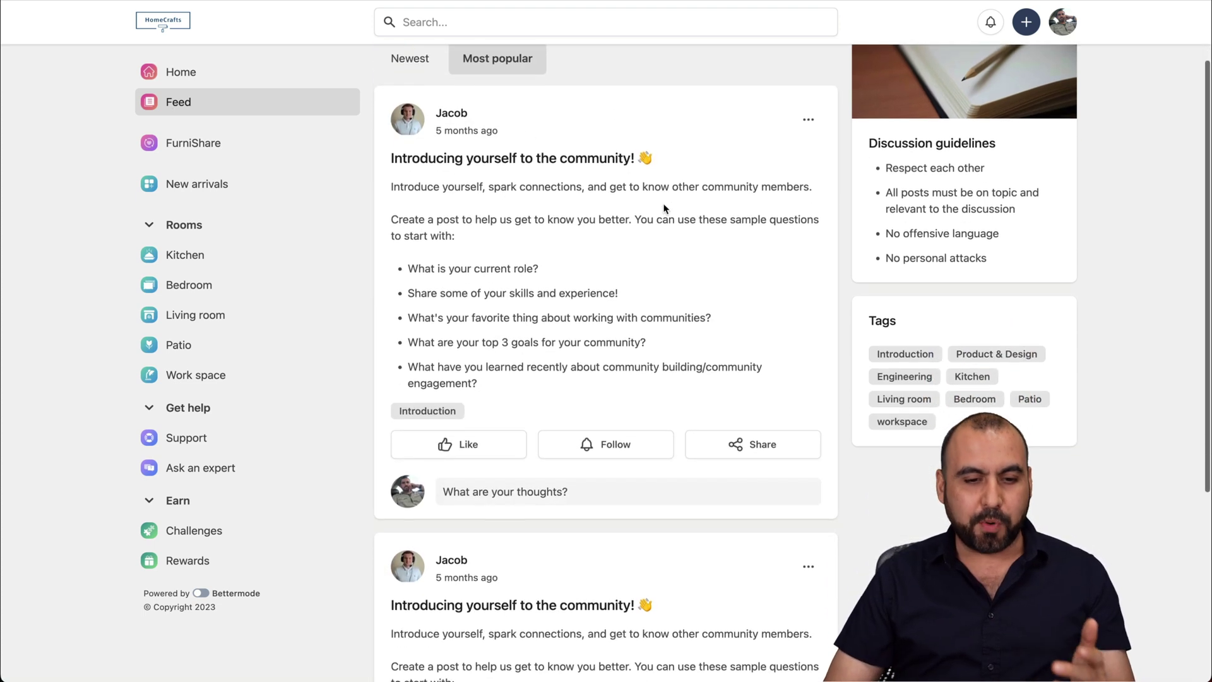
mouse_move(471, 415)
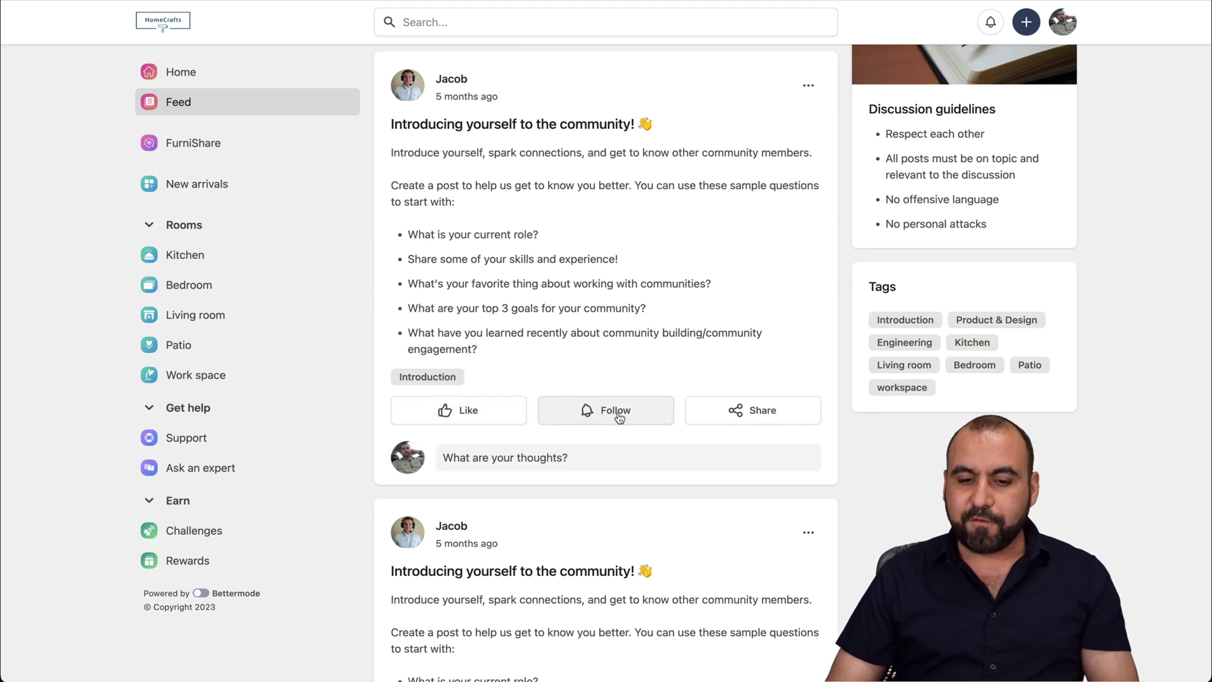
left_click(555, 456)
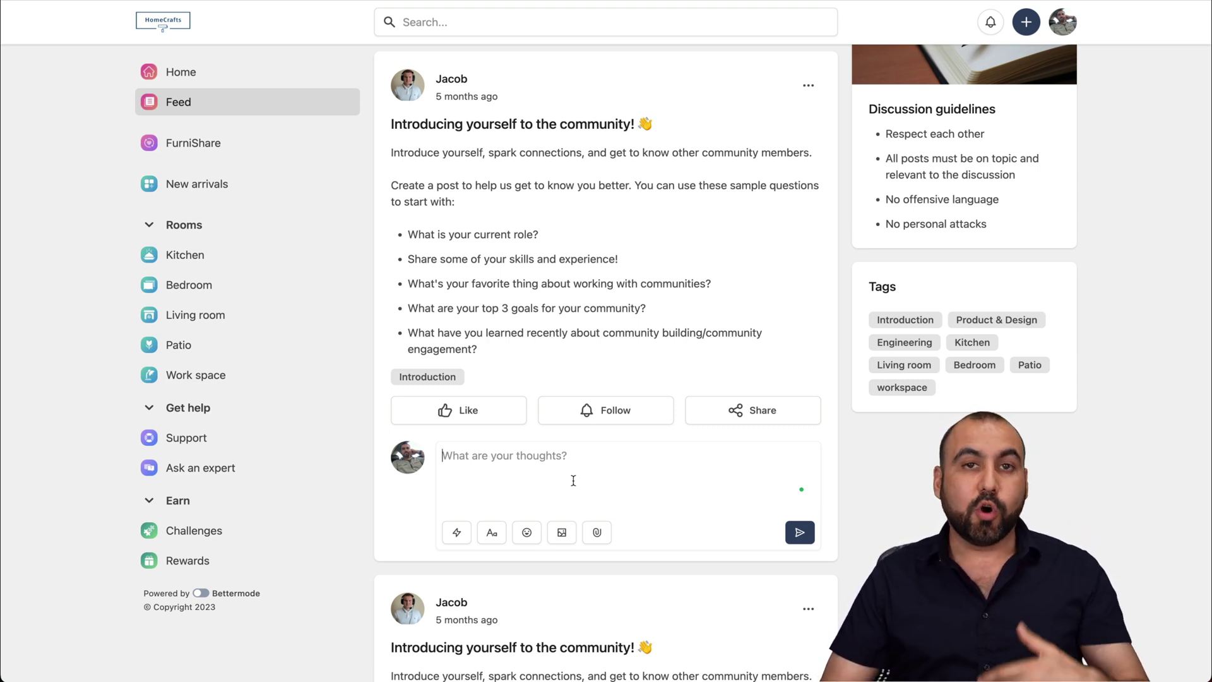
scroll(574, 480, "down", 5)
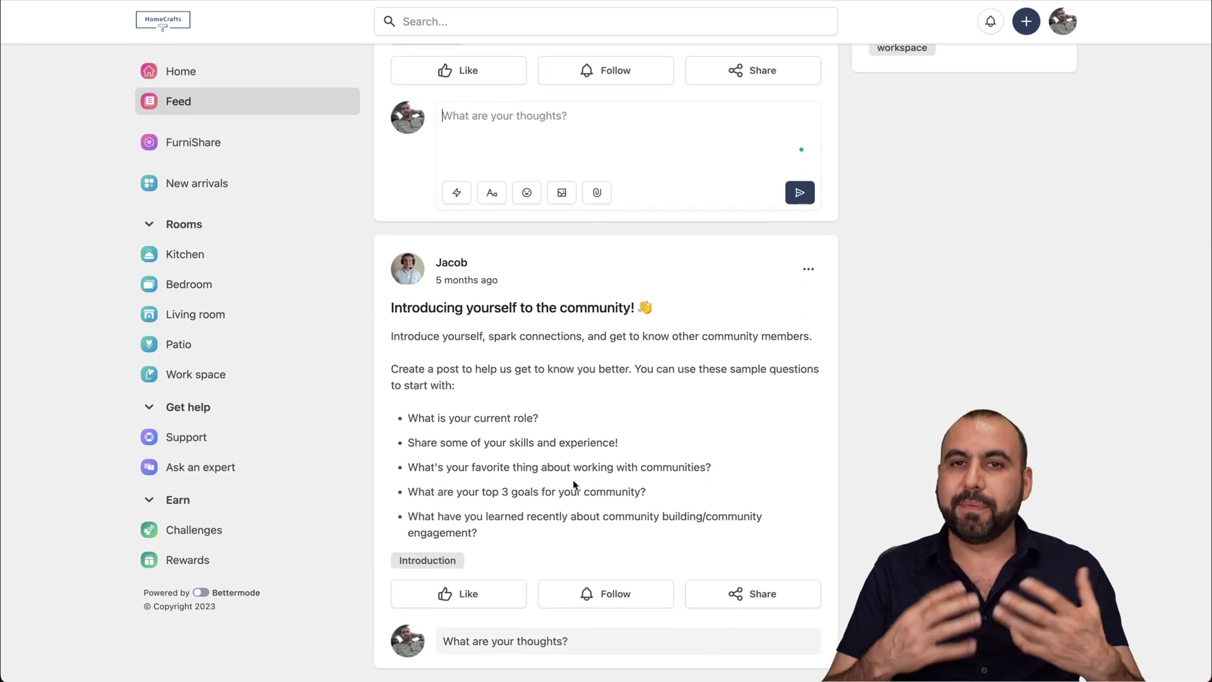
scroll(574, 484, "up", 6)
- Visit the FurniShare space, then browse the New arrivals HomeCrafts picks
left_click(218, 144)
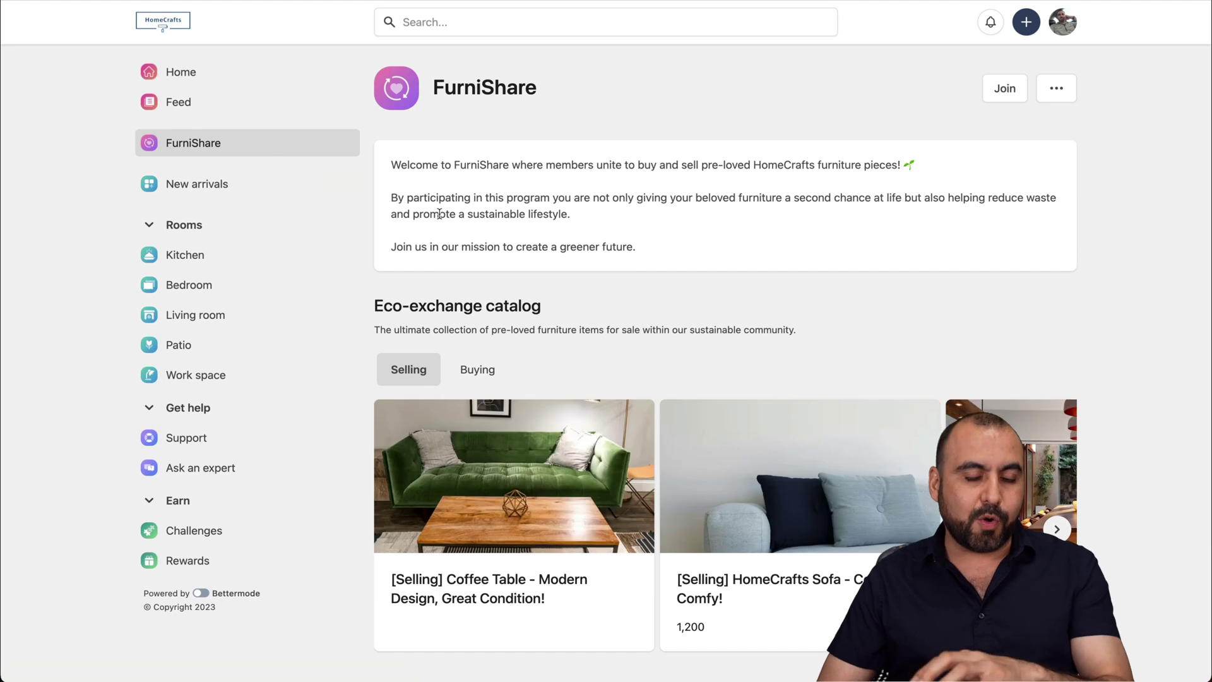
left_click(204, 199)
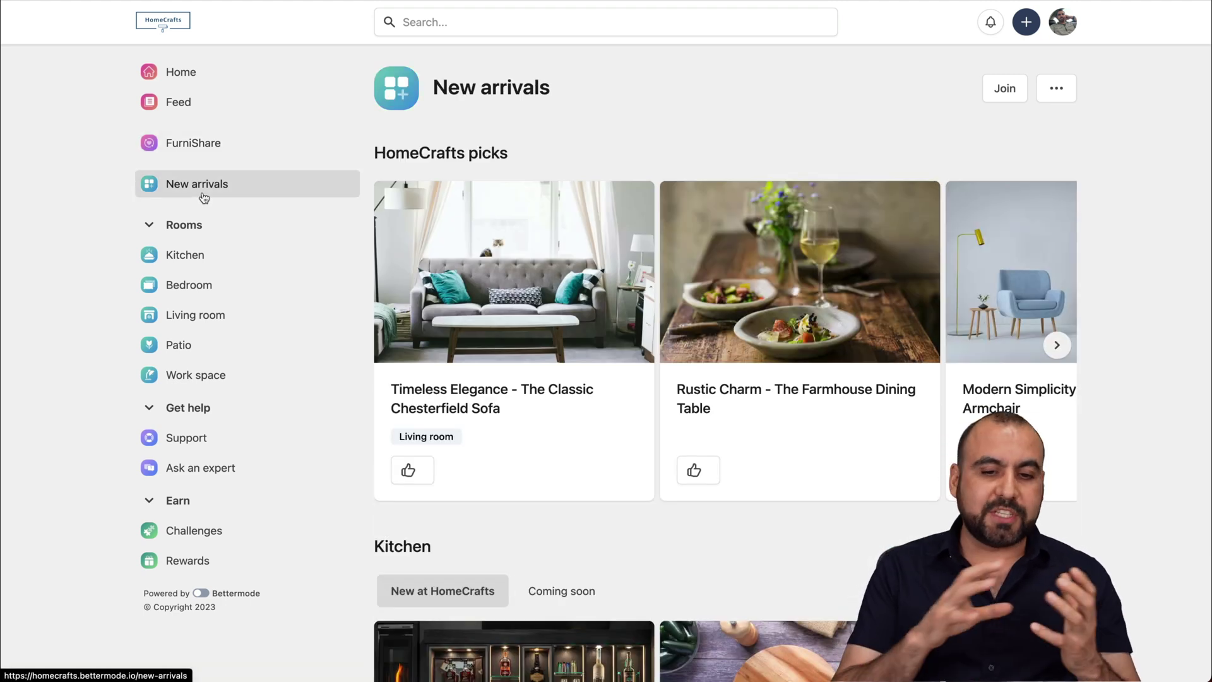
scroll(617, 285, "down", 6)
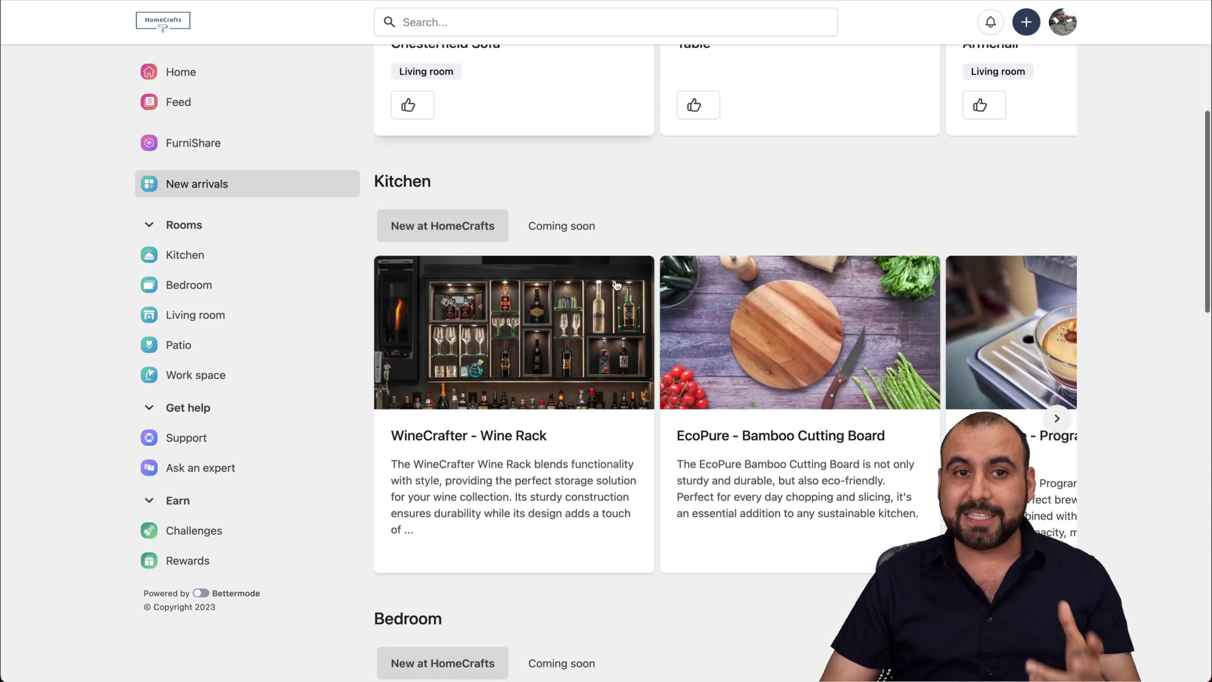
scroll(617, 286, "up", 4)
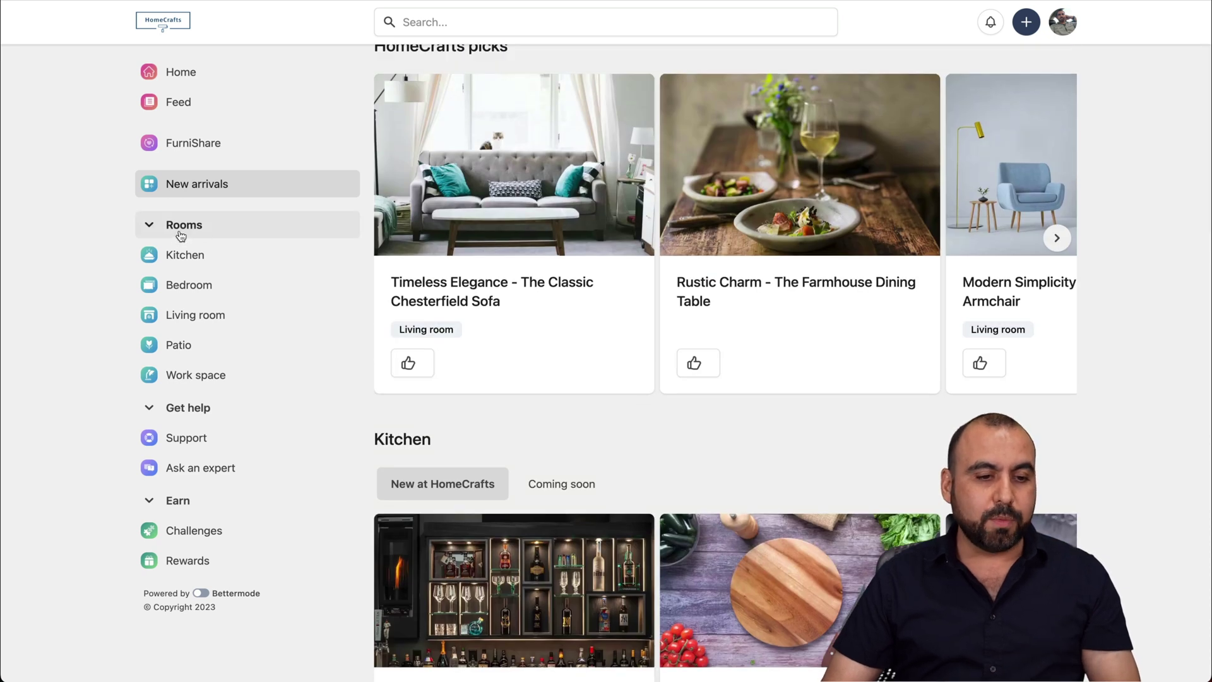
- Visit the Kitchen and Support spaces, then browse Ask an expert's unresolved questions
left_click(197, 256)
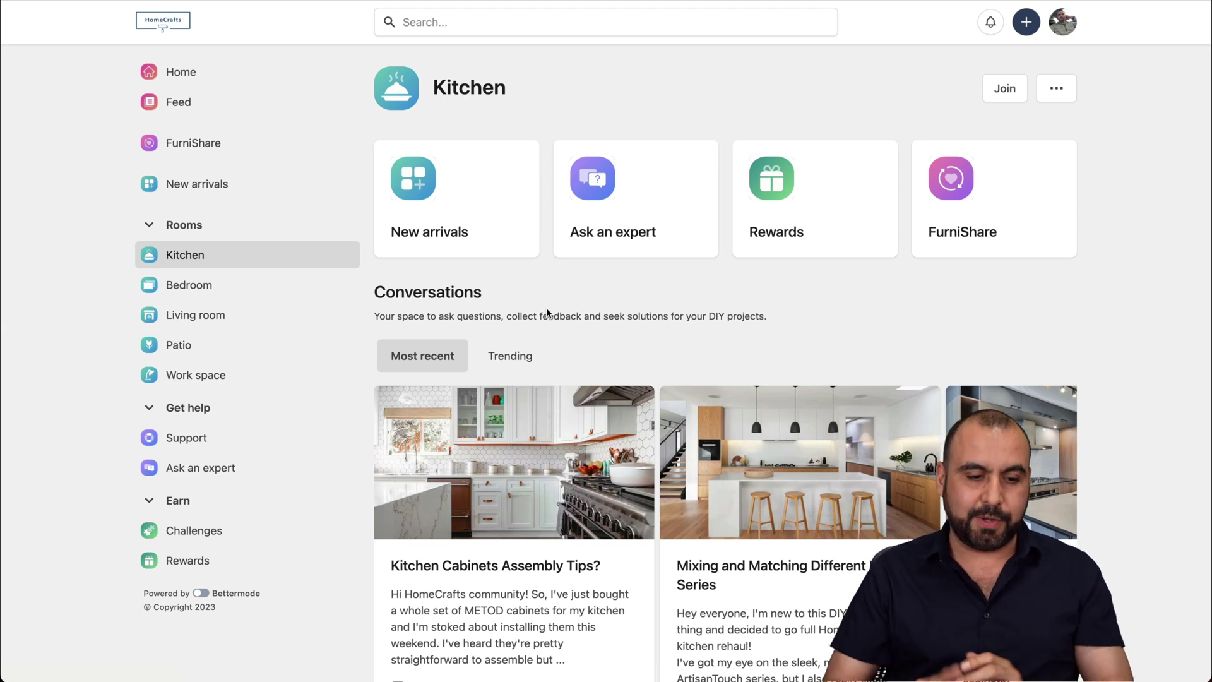
left_click(209, 438)
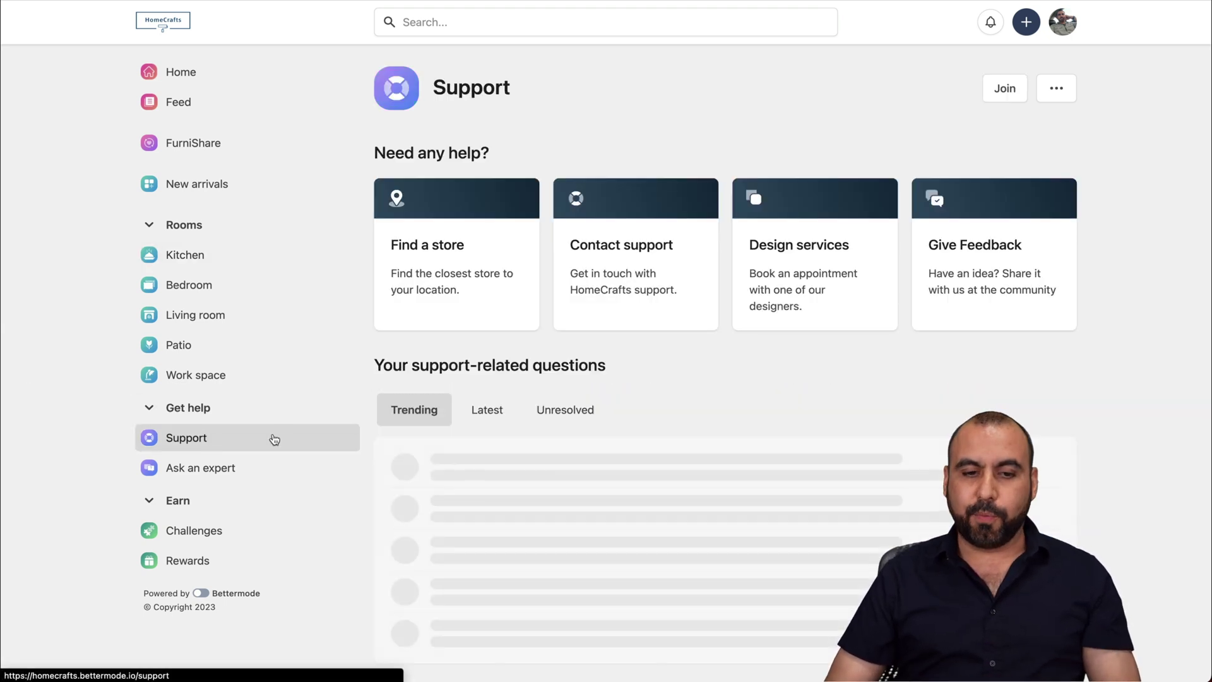
left_click(239, 468)
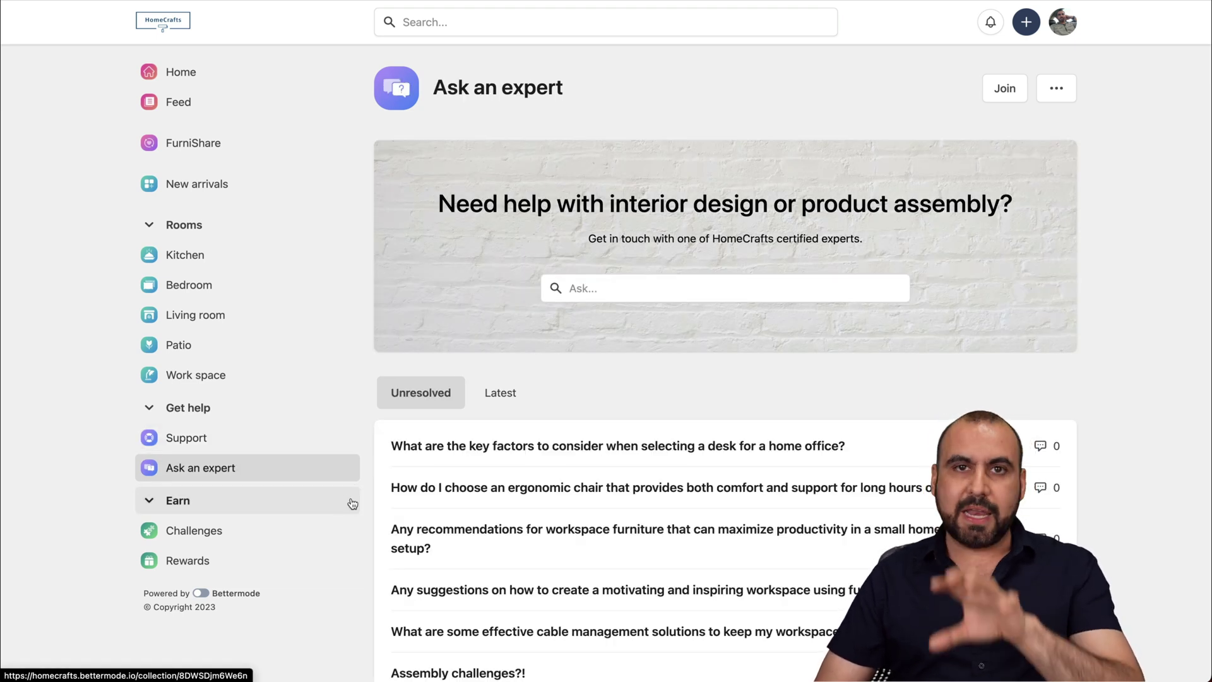
scroll(352, 503, "down", 1)
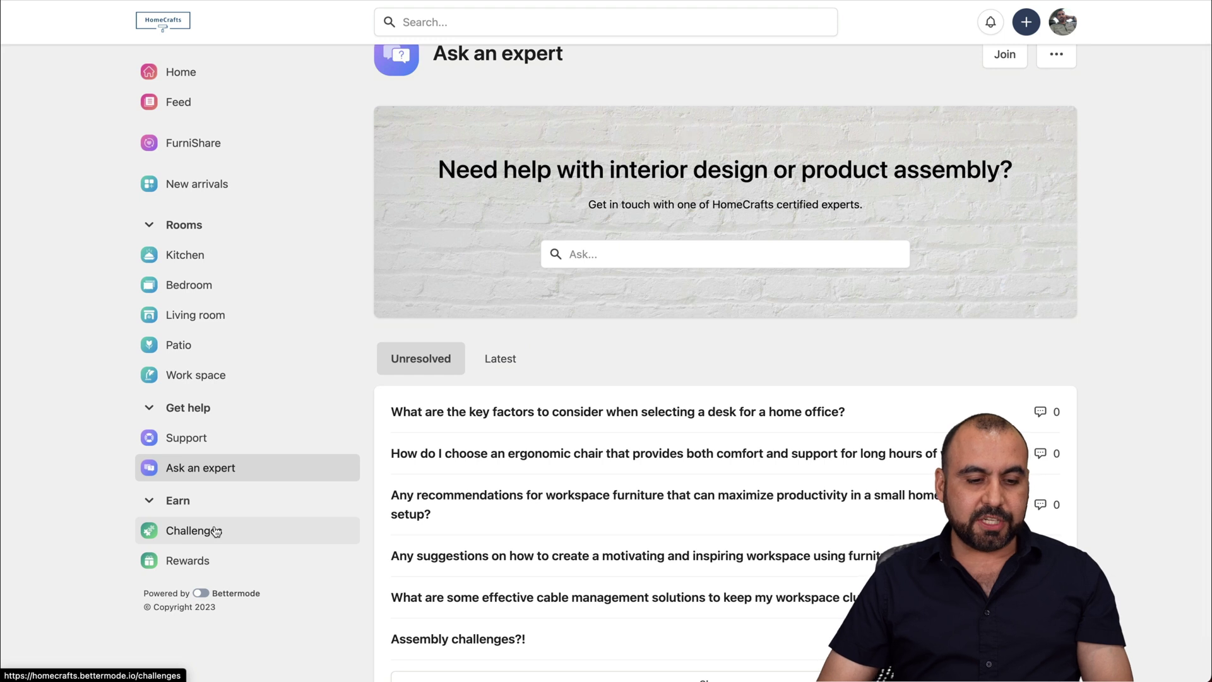
scroll(676, 333, "up", 1)
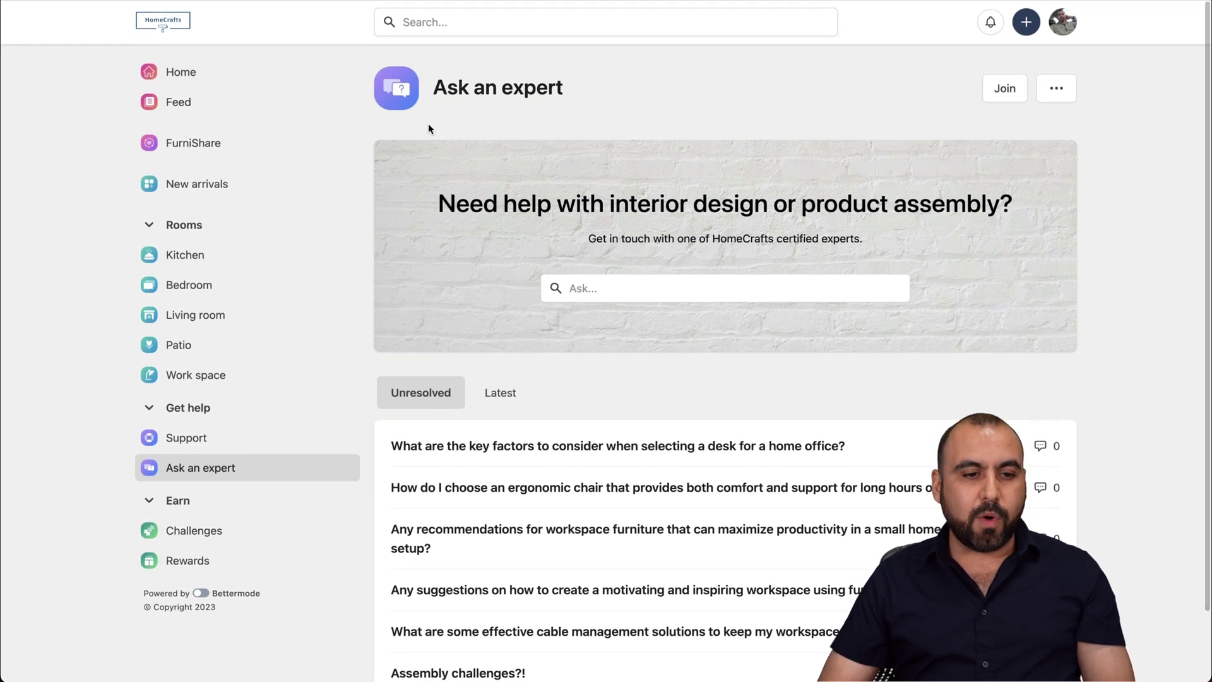
- Start a new post as a second-hand item listing
left_click(1034, 30)
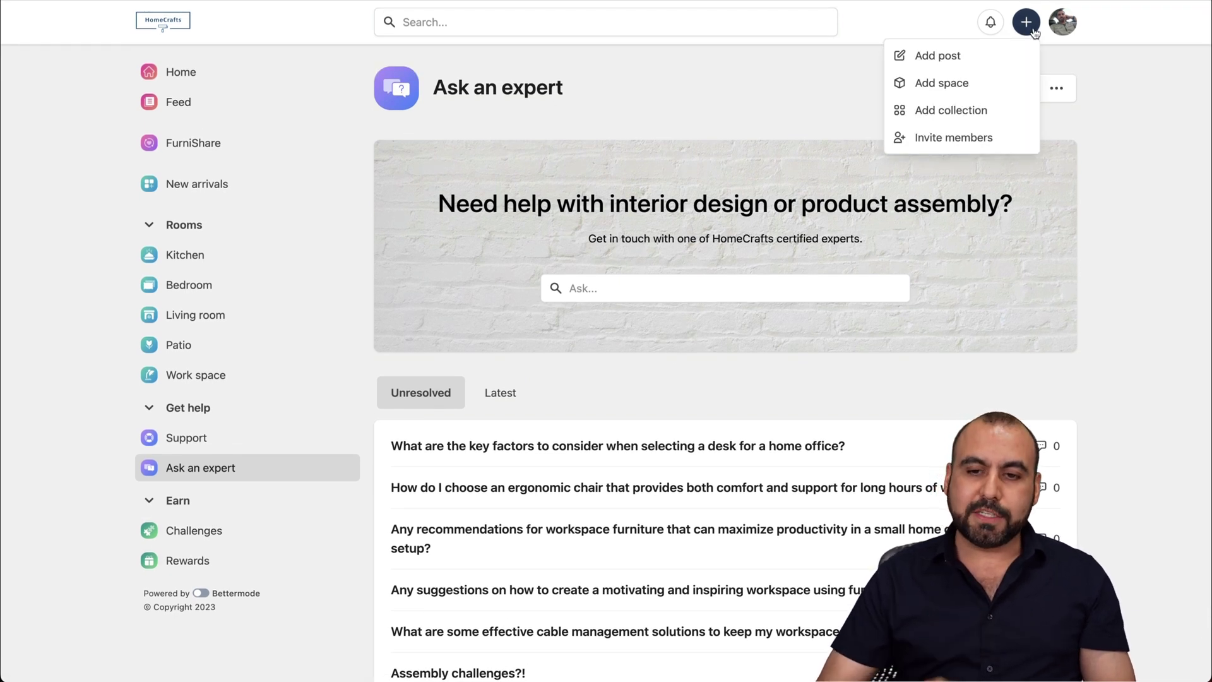
left_click(959, 54)
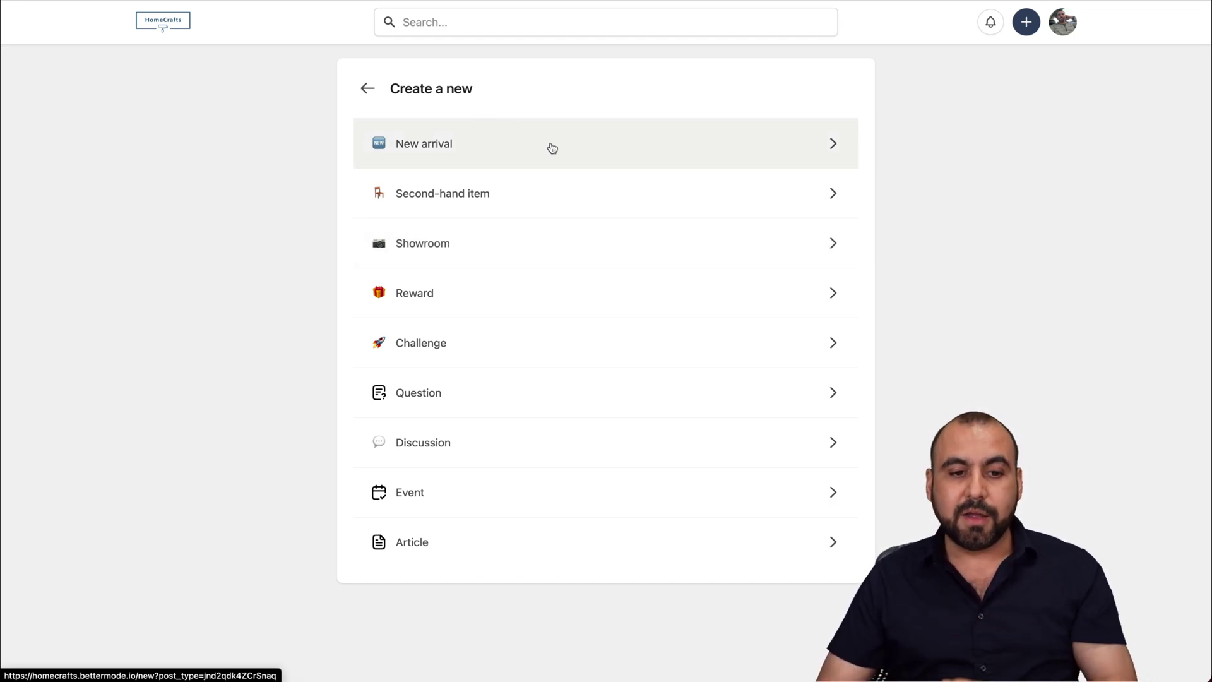
left_click(460, 142)
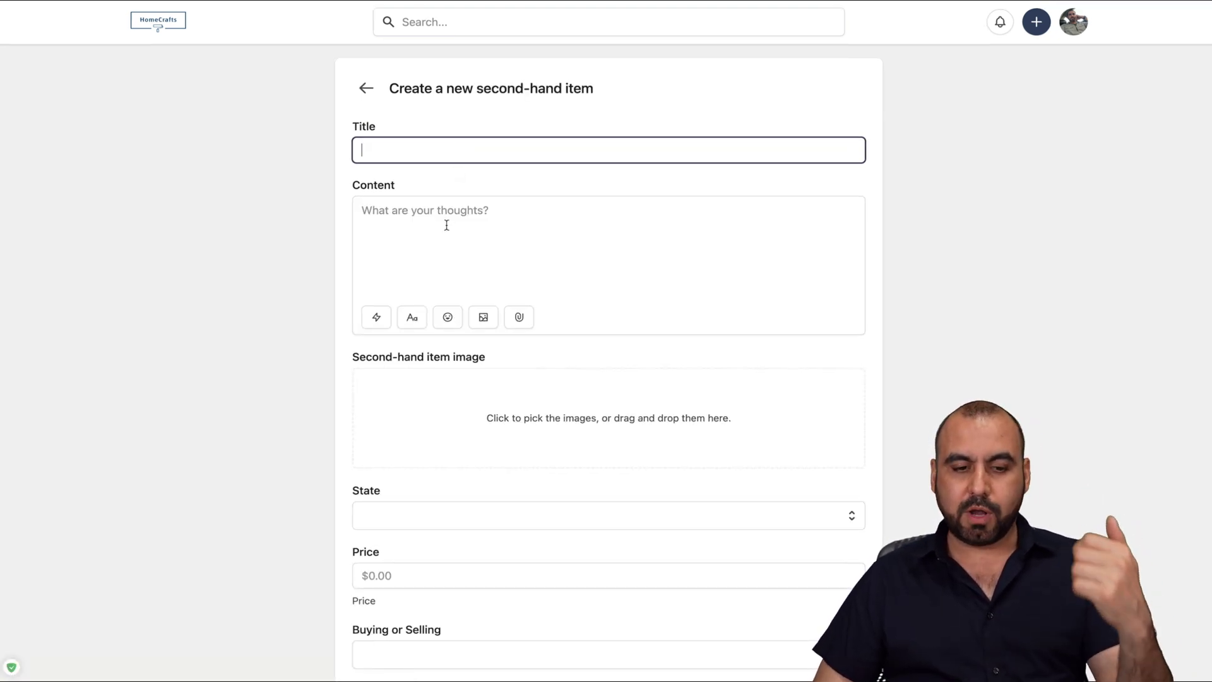
scroll(447, 224, "down", 3)
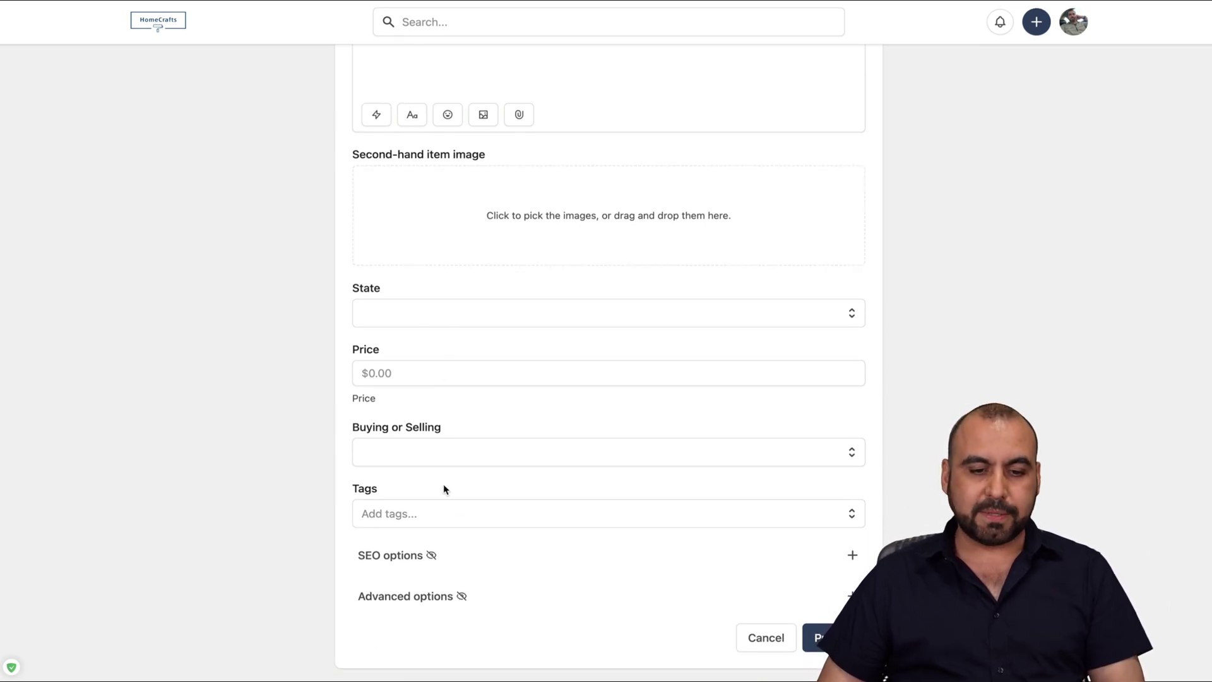
- Expand the post's SEO and Advanced options, then return to the HomeCrafts home page
left_click(485, 564)
scroll(485, 564, "down", 2)
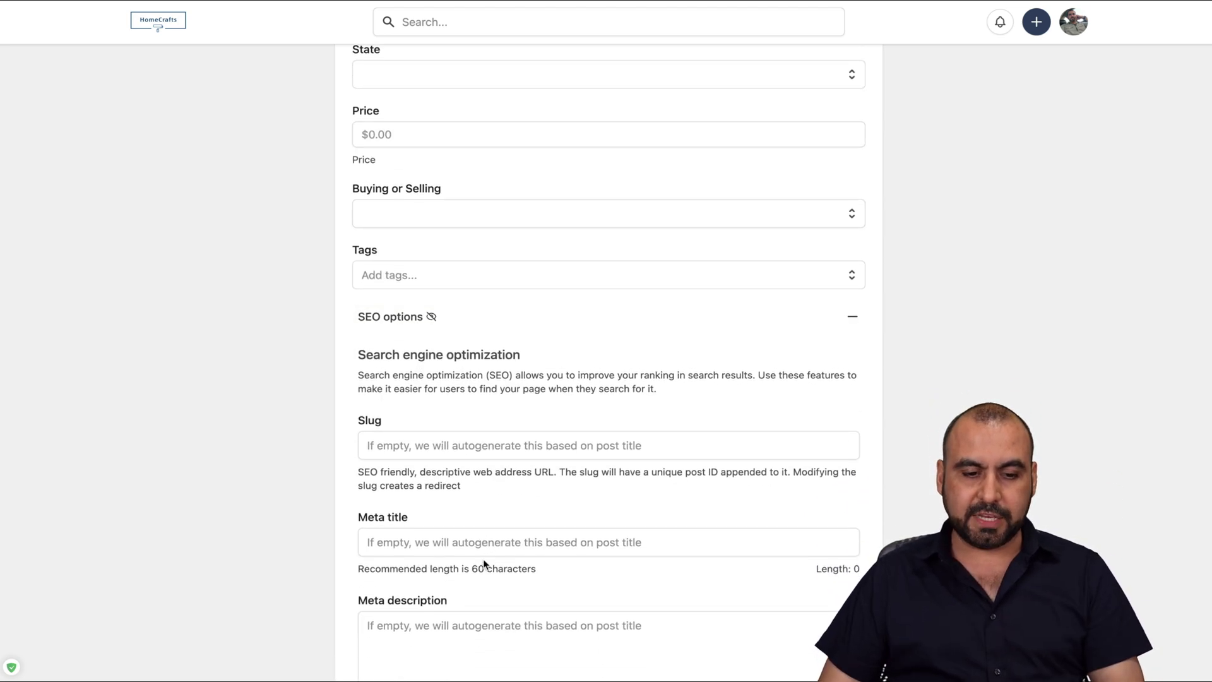
scroll(485, 564, "down", 9)
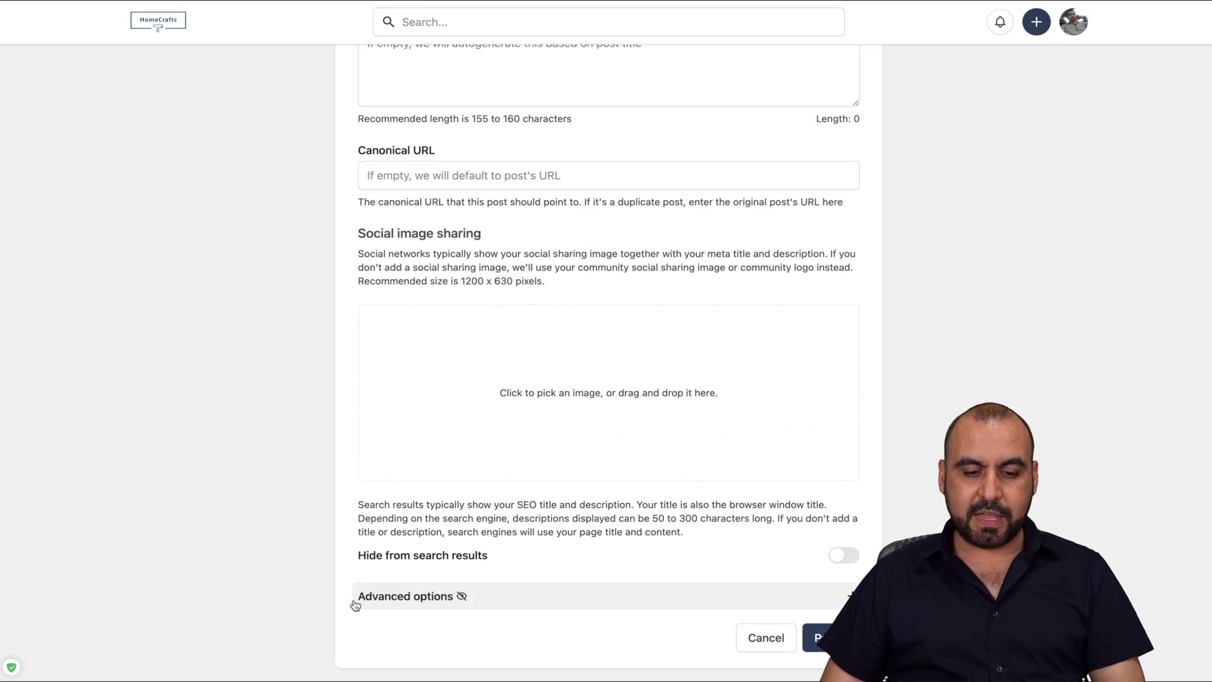
left_click(355, 603)
scroll(460, 581, "down", 3)
scroll(694, 316, "up", 13)
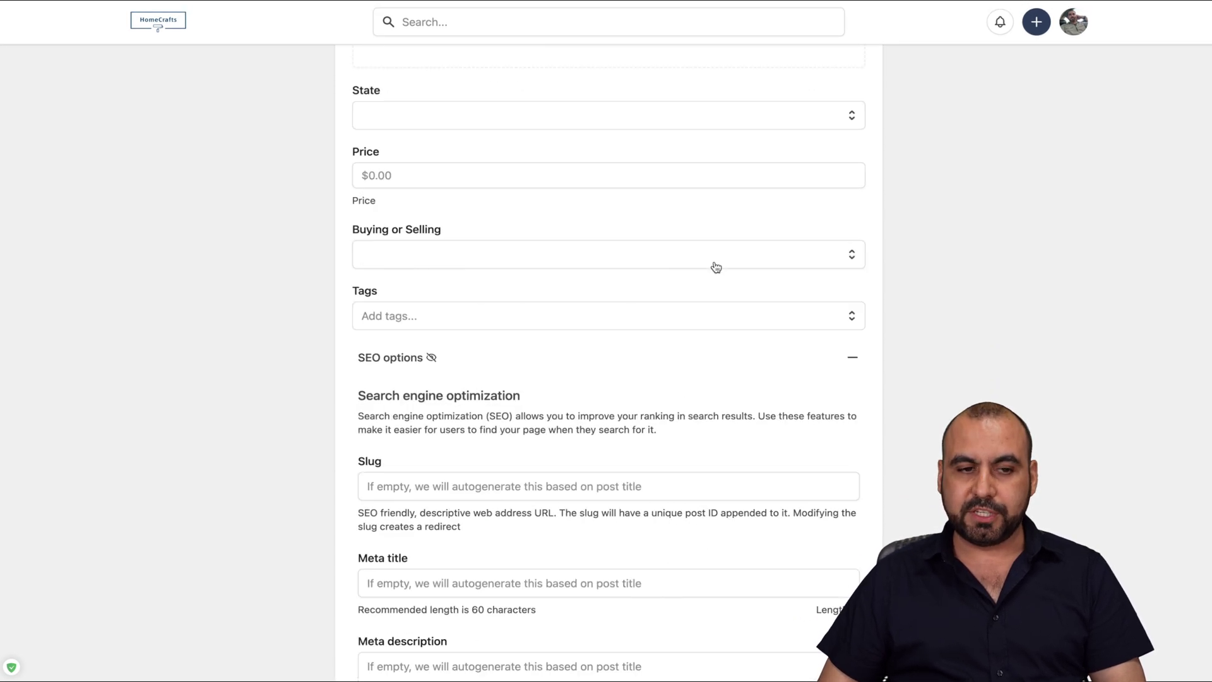
scroll(716, 267, "up", 6)
left_click(177, 24)
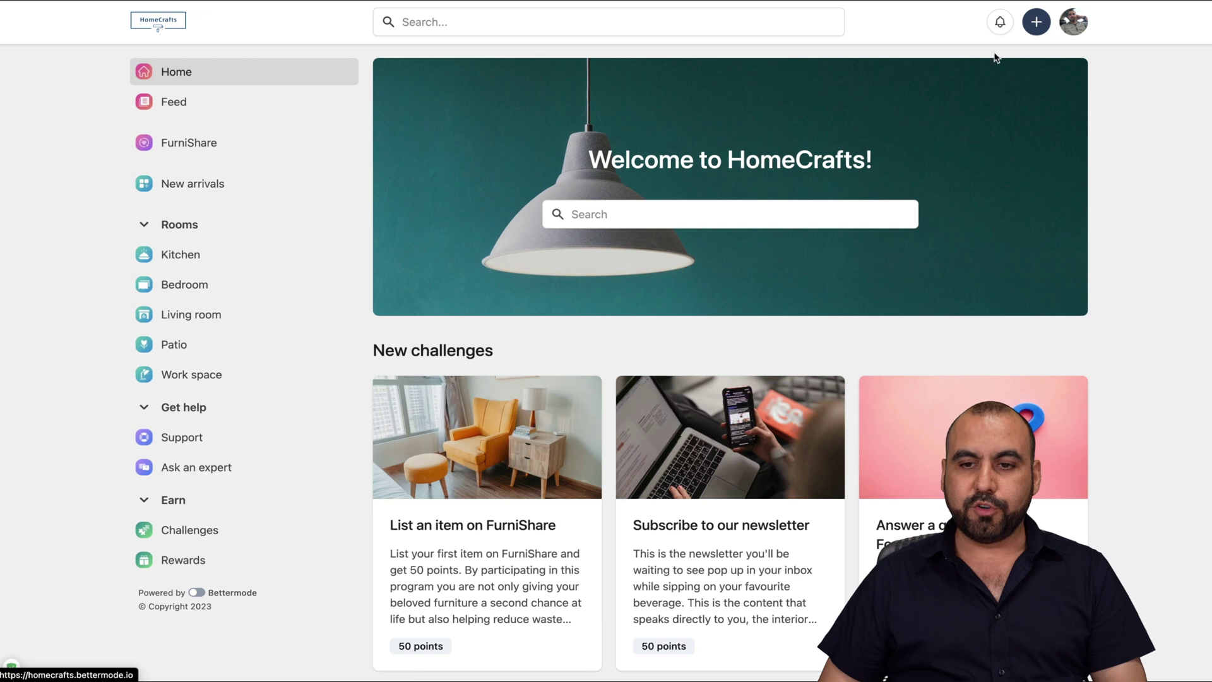
- Begin adding a space and browse the starter templates to choose Changelogs
left_click(1035, 24)
left_click(965, 87)
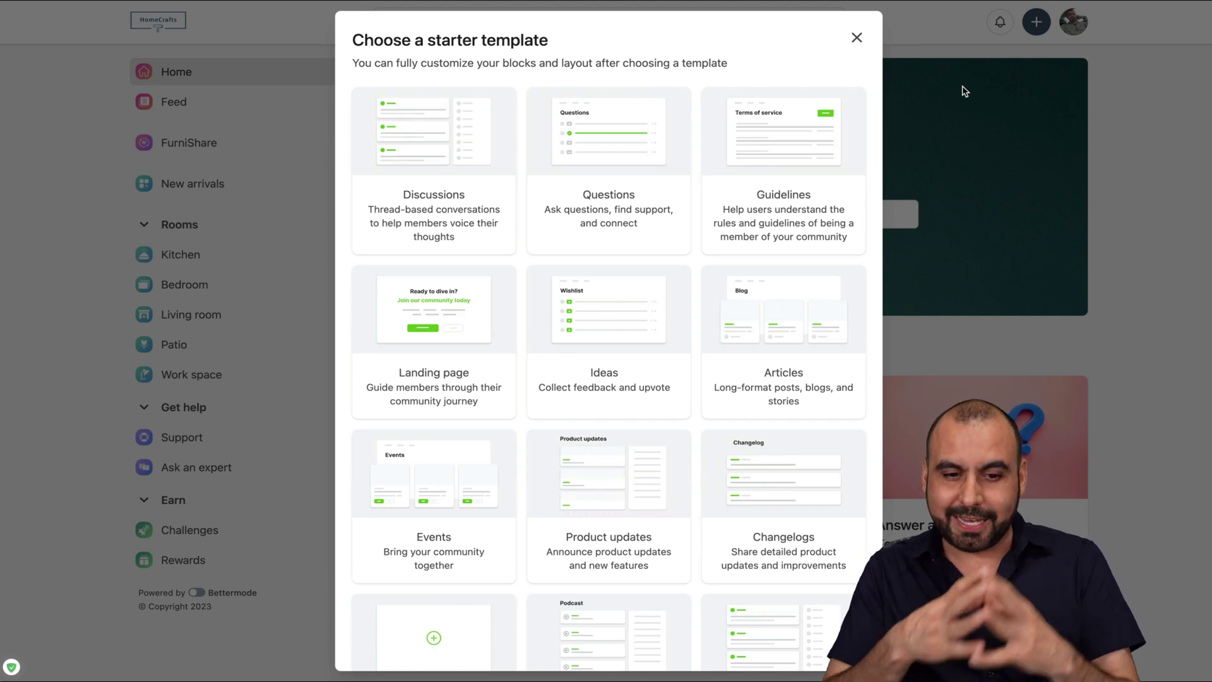
scroll(690, 257, "down", 3)
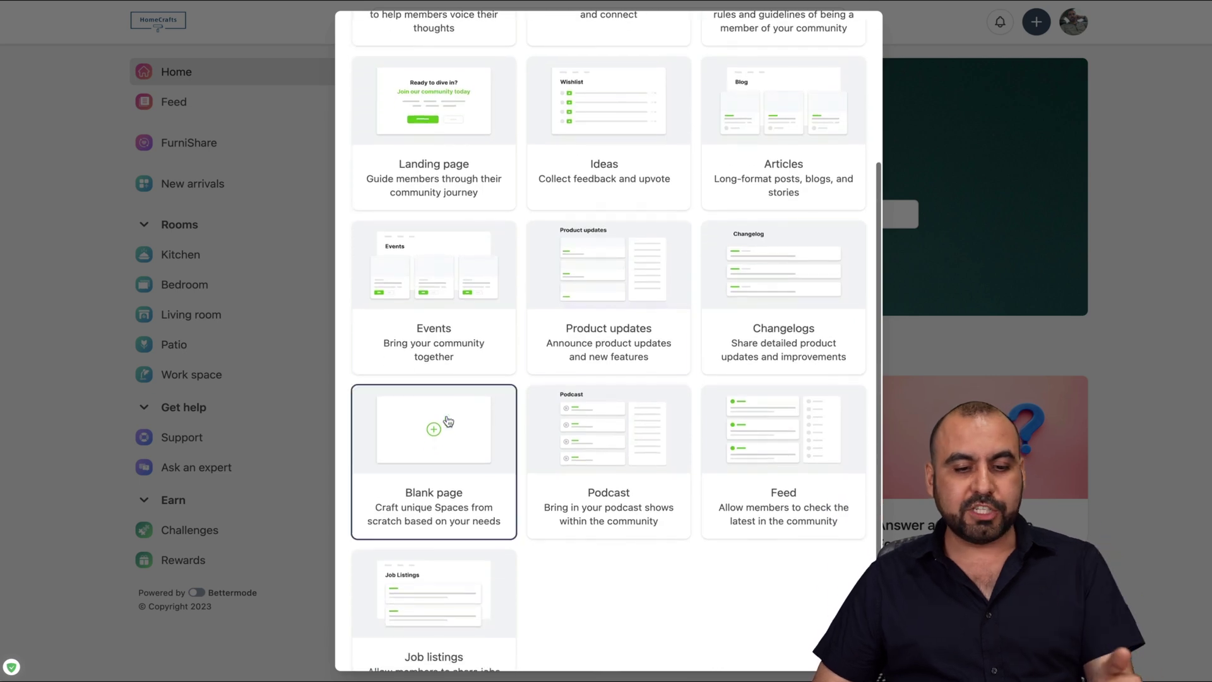
scroll(434, 439, "up", 3)
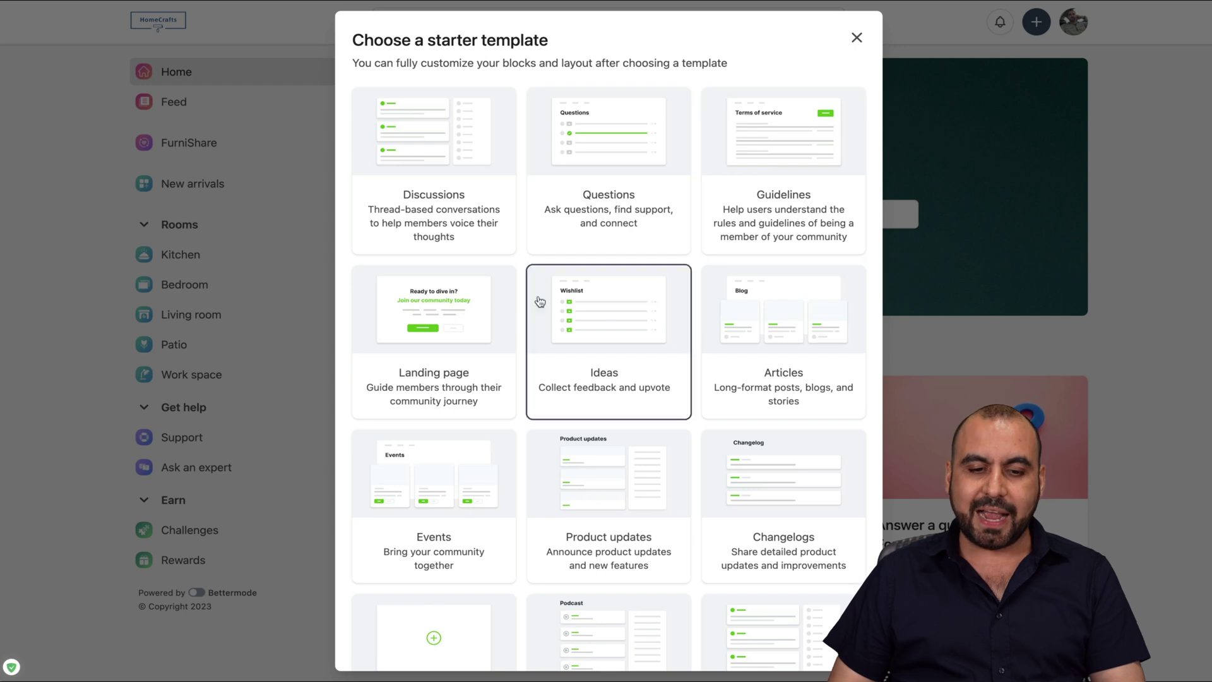
scroll(808, 406, "down", 5)
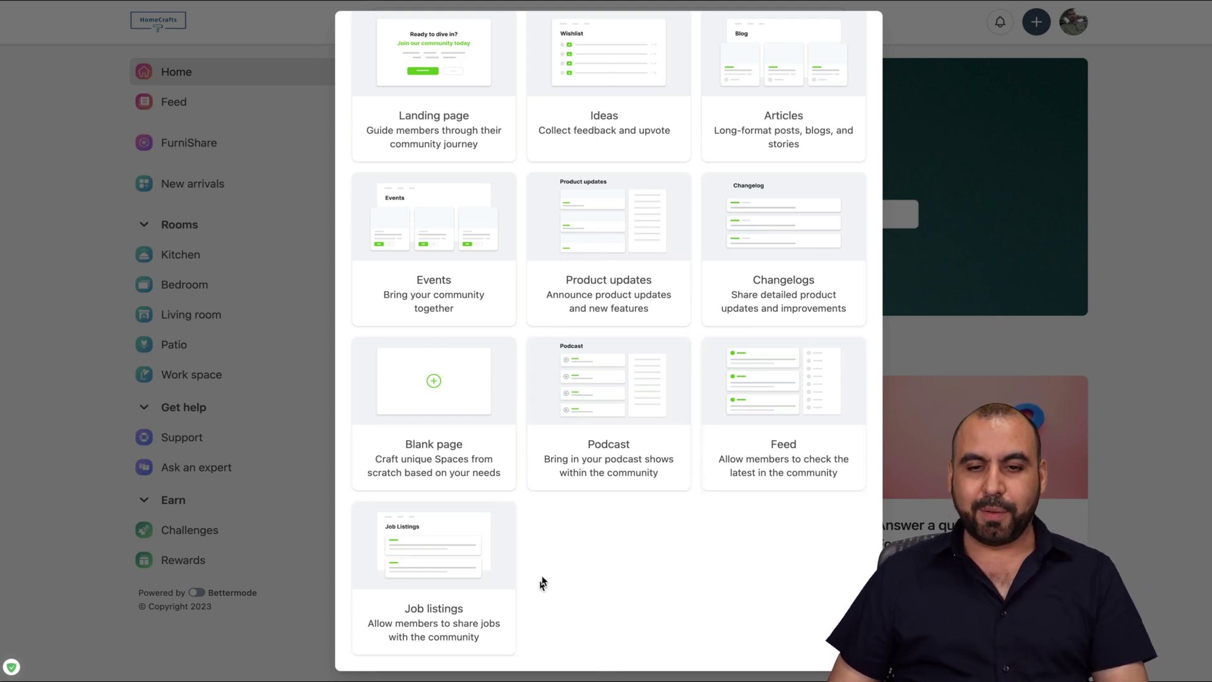
scroll(555, 411, "up", 5)
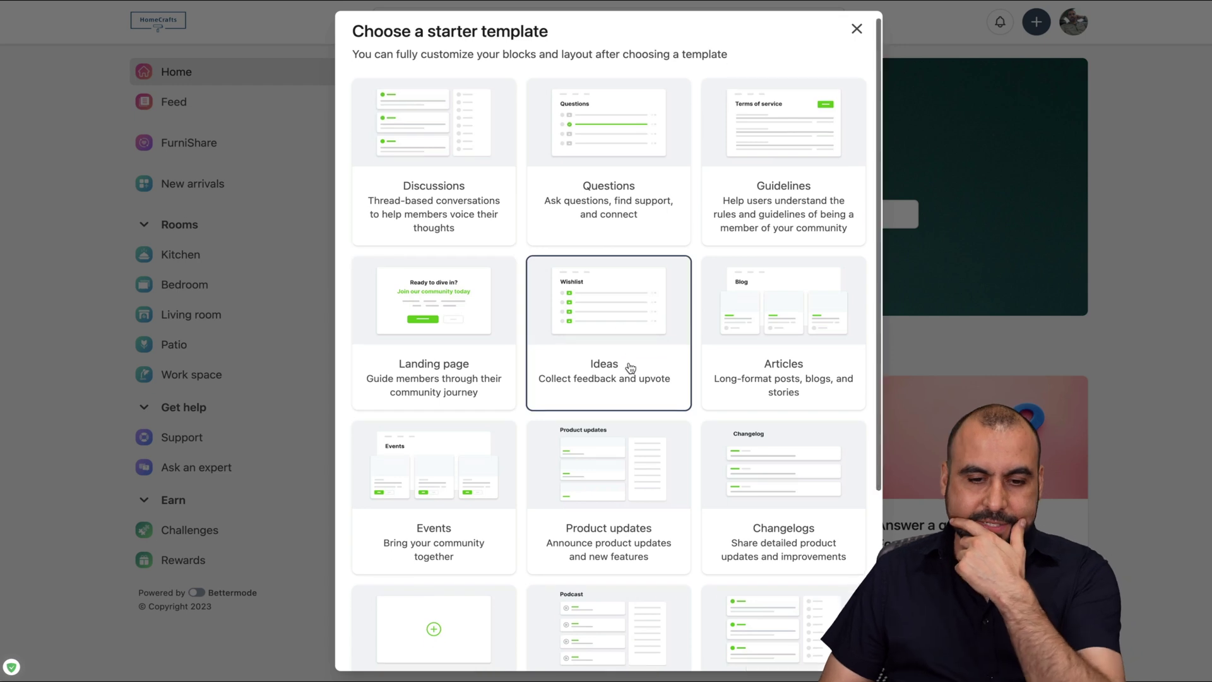
scroll(628, 370, "down", 3)
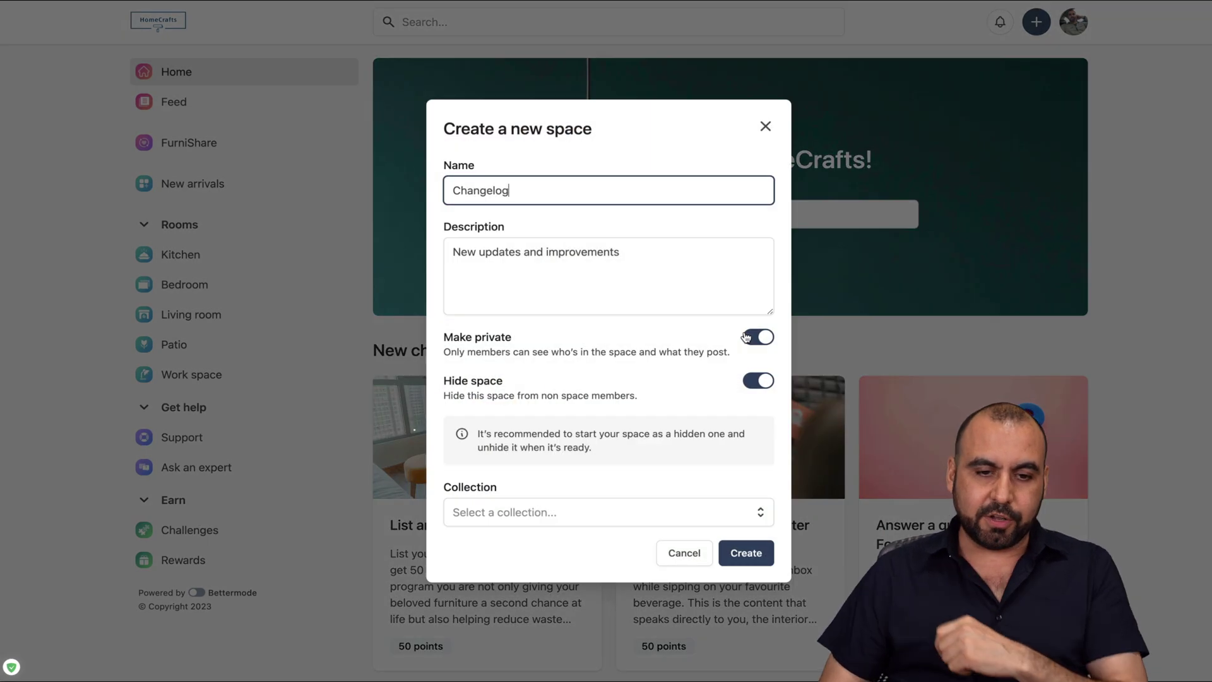
- Make the Changelog space public, assign it to the Get help collection, and create it
left_click(483, 253)
left_click(611, 262)
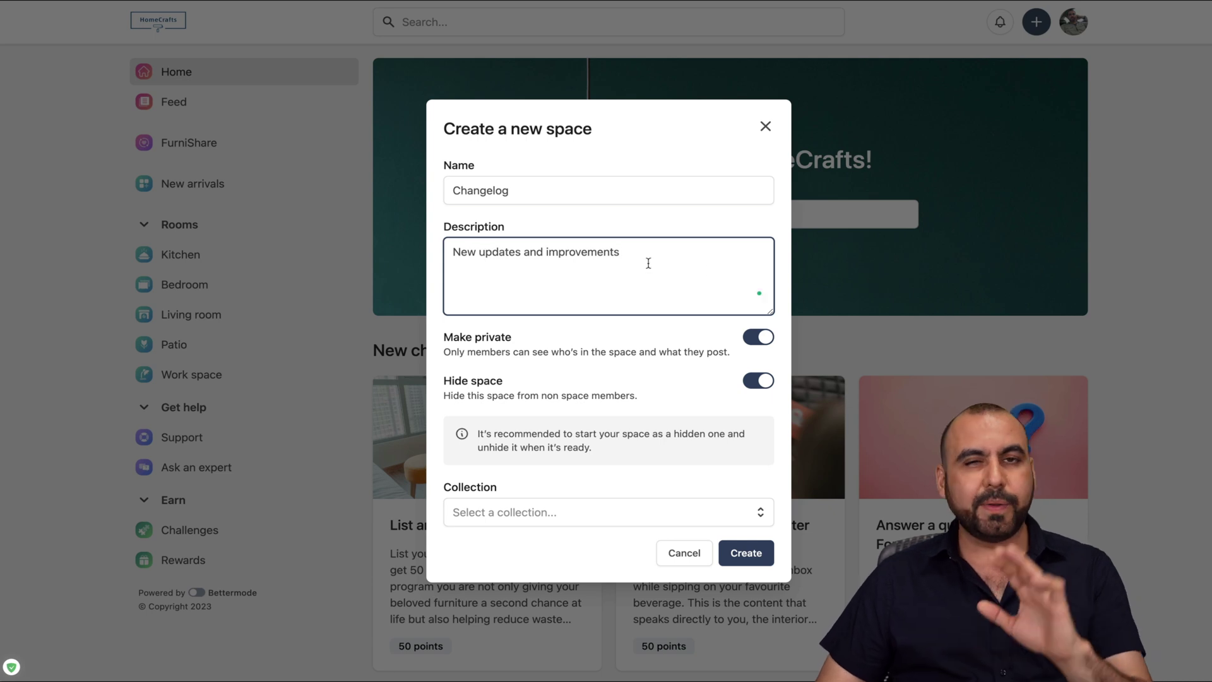
left_click(747, 338)
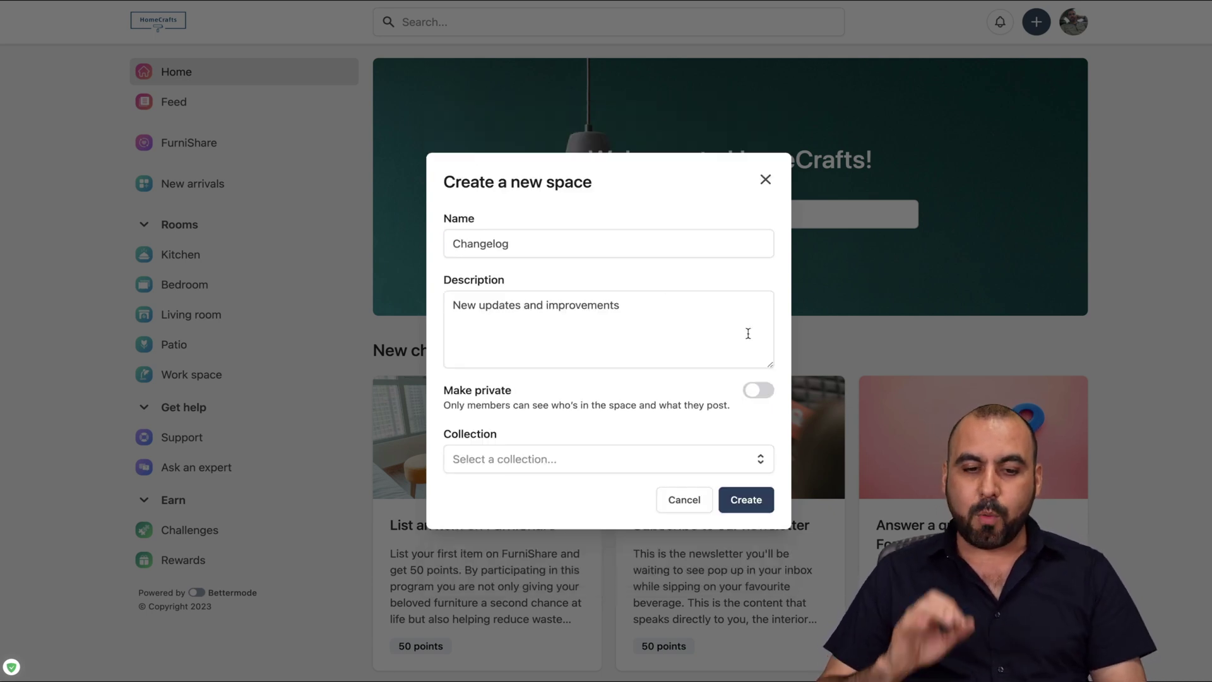
left_click(675, 466)
scroll(545, 577, "down", 2)
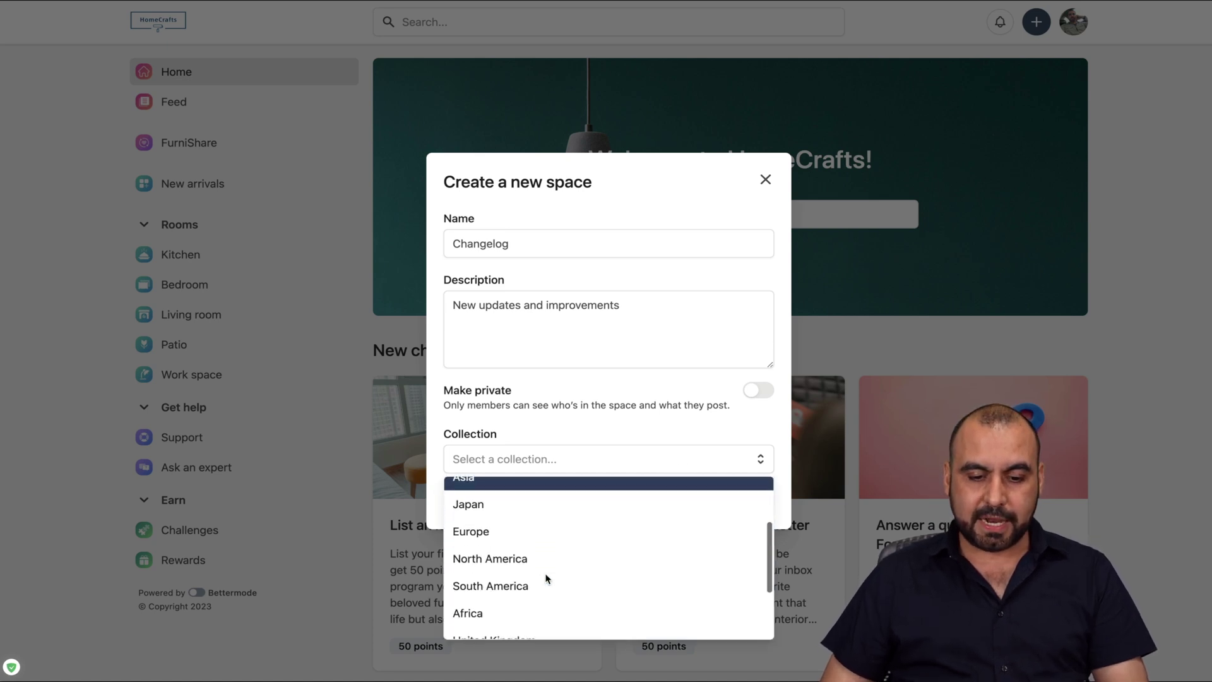
scroll(545, 577, "down", 2)
left_click(514, 597)
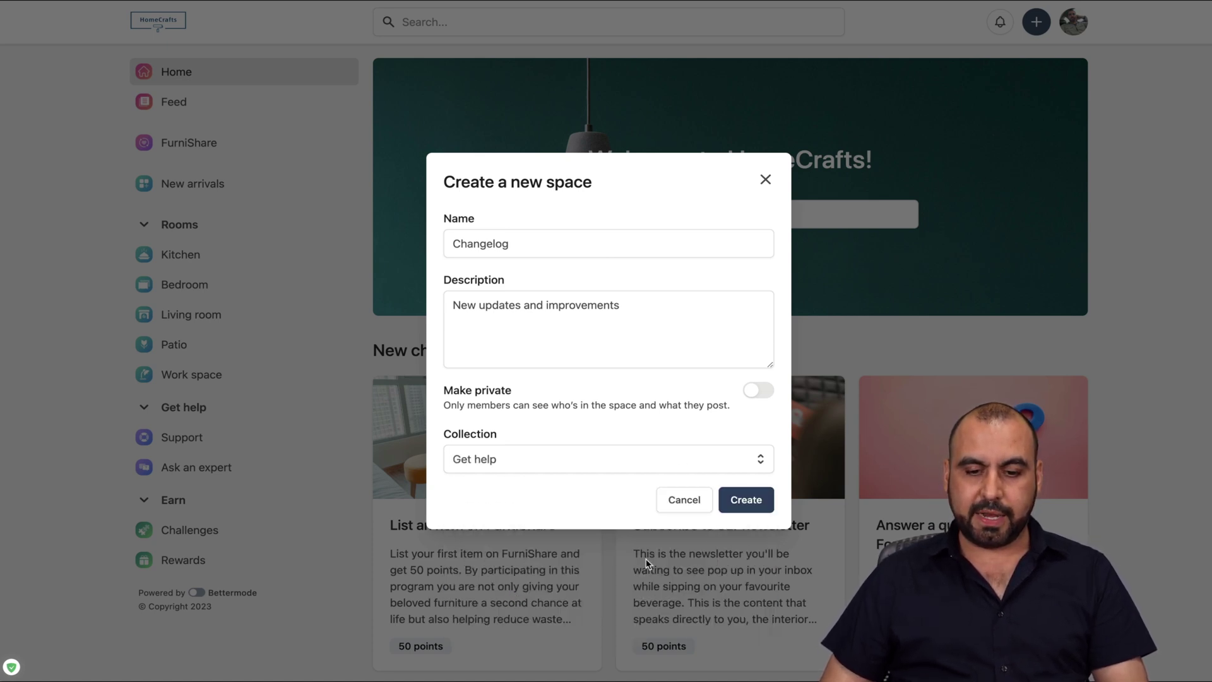
left_click(745, 502)
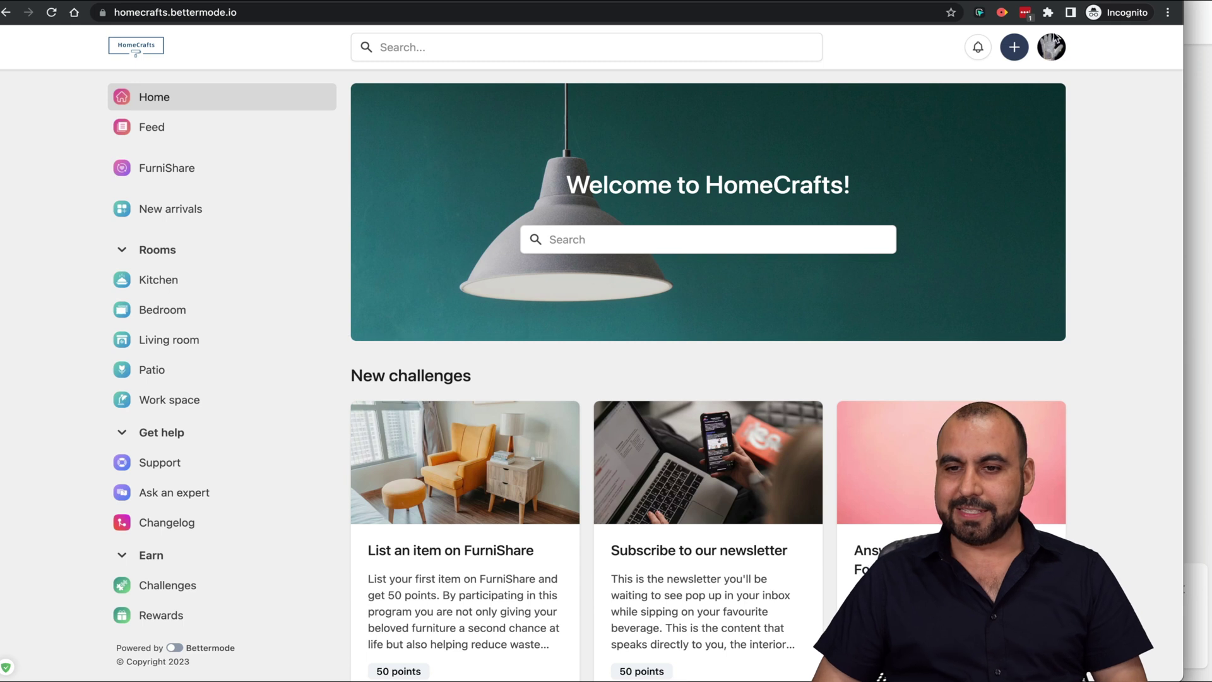
left_click(1051, 47)
- Reload the community, open the new Changelog space and start a new changelog entry
left_click(1113, 135)
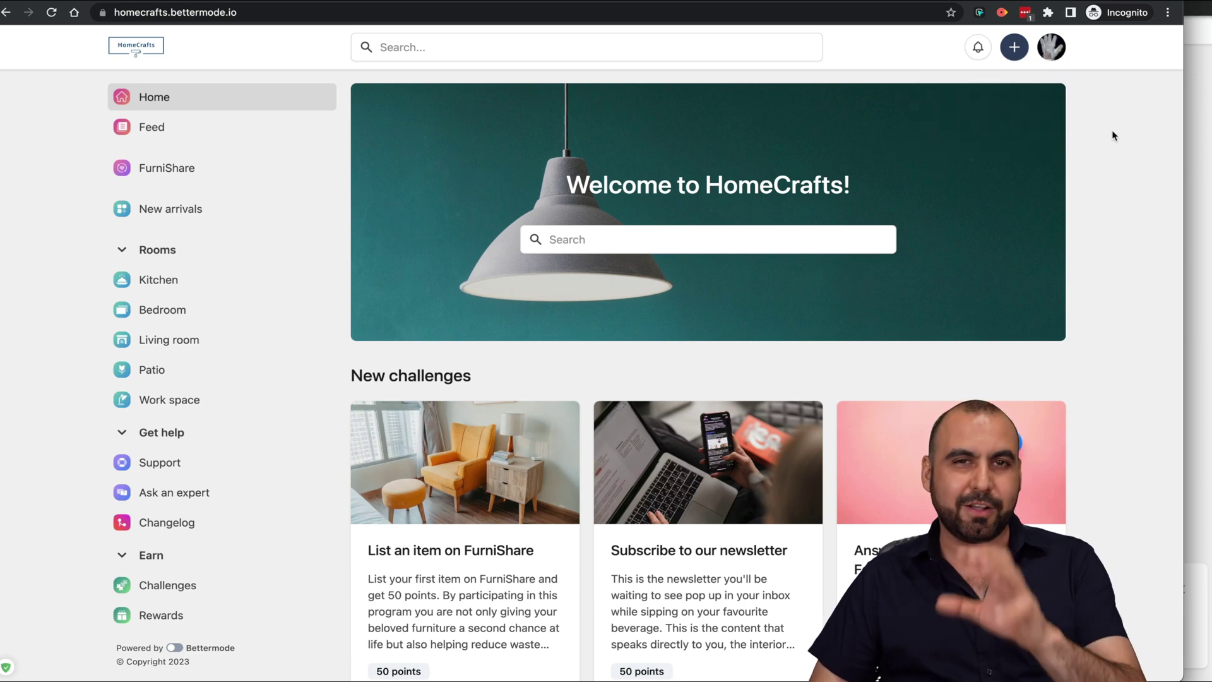
left_click(51, 18)
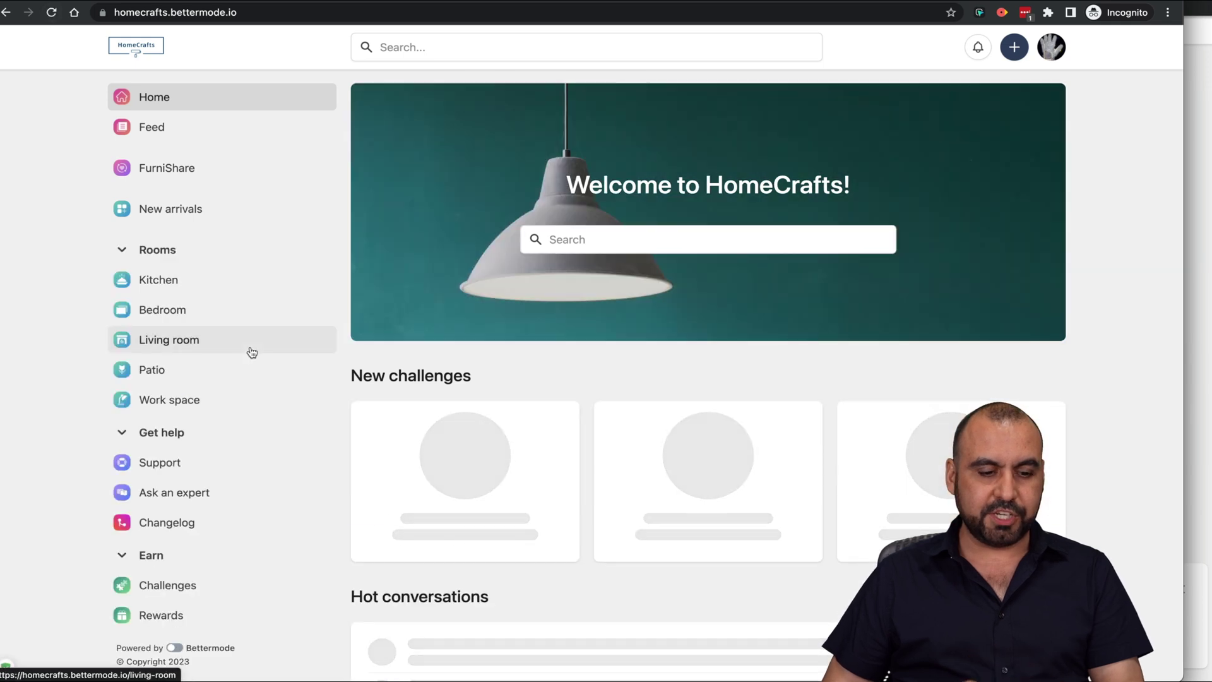
left_click(182, 521)
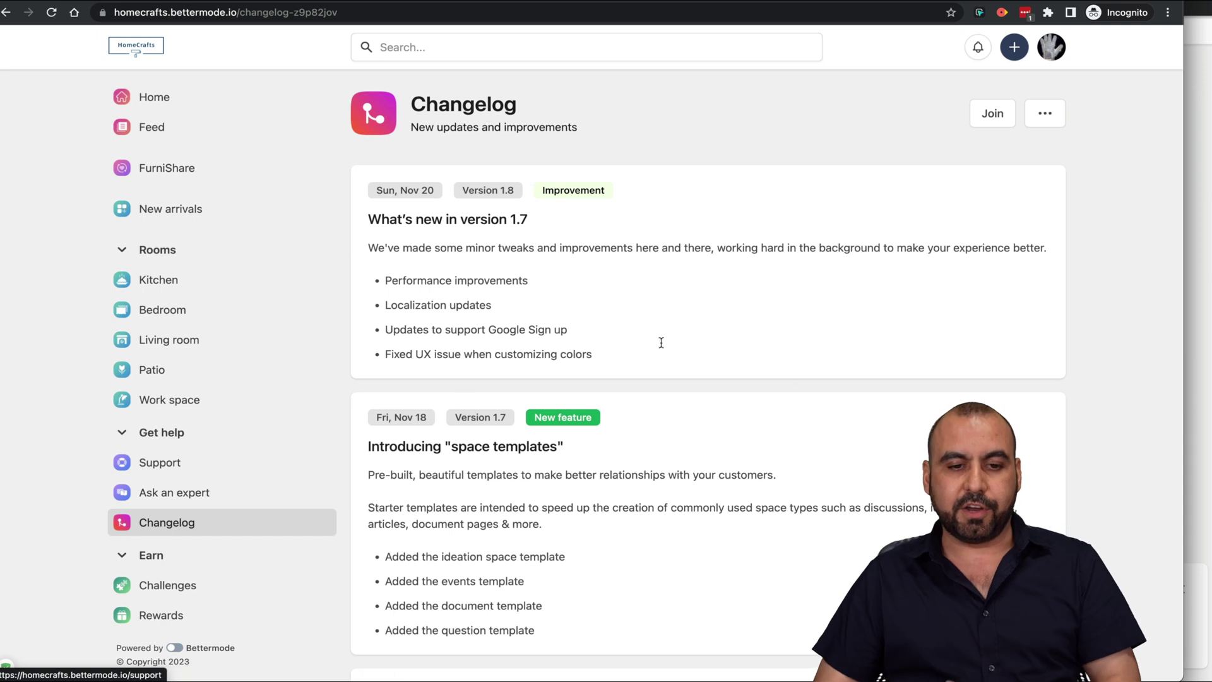
scroll(804, 392, "down", 4)
scroll(804, 393, "up", 4)
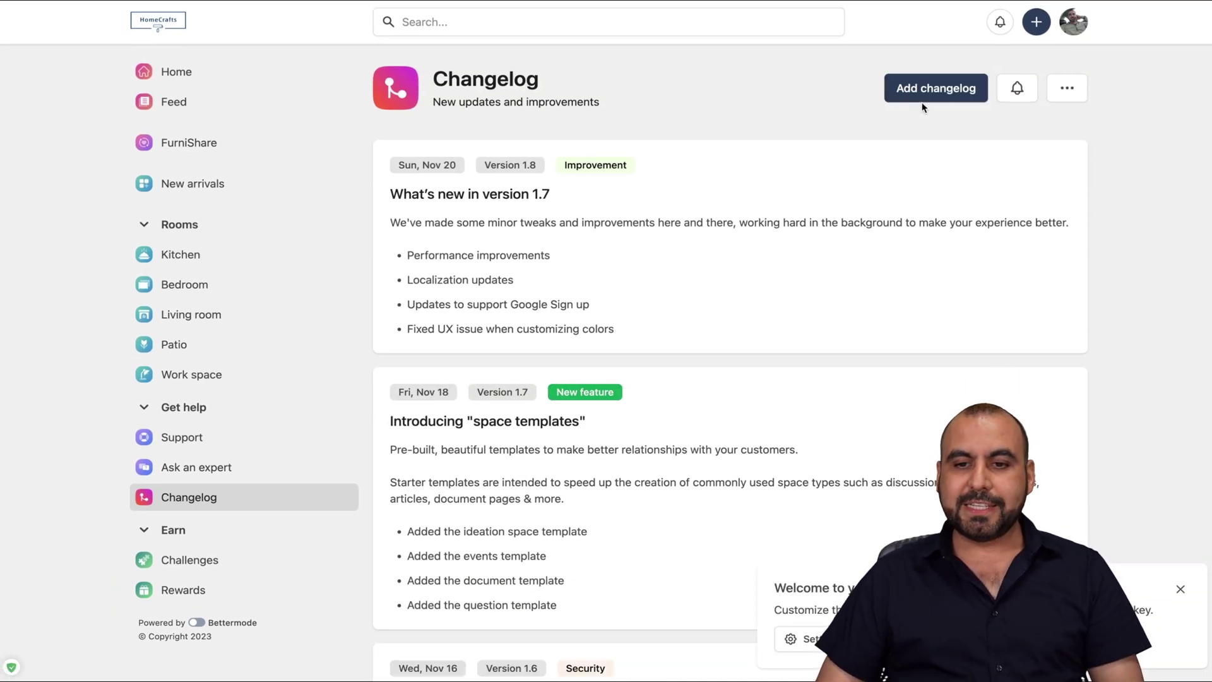
left_click(925, 98)
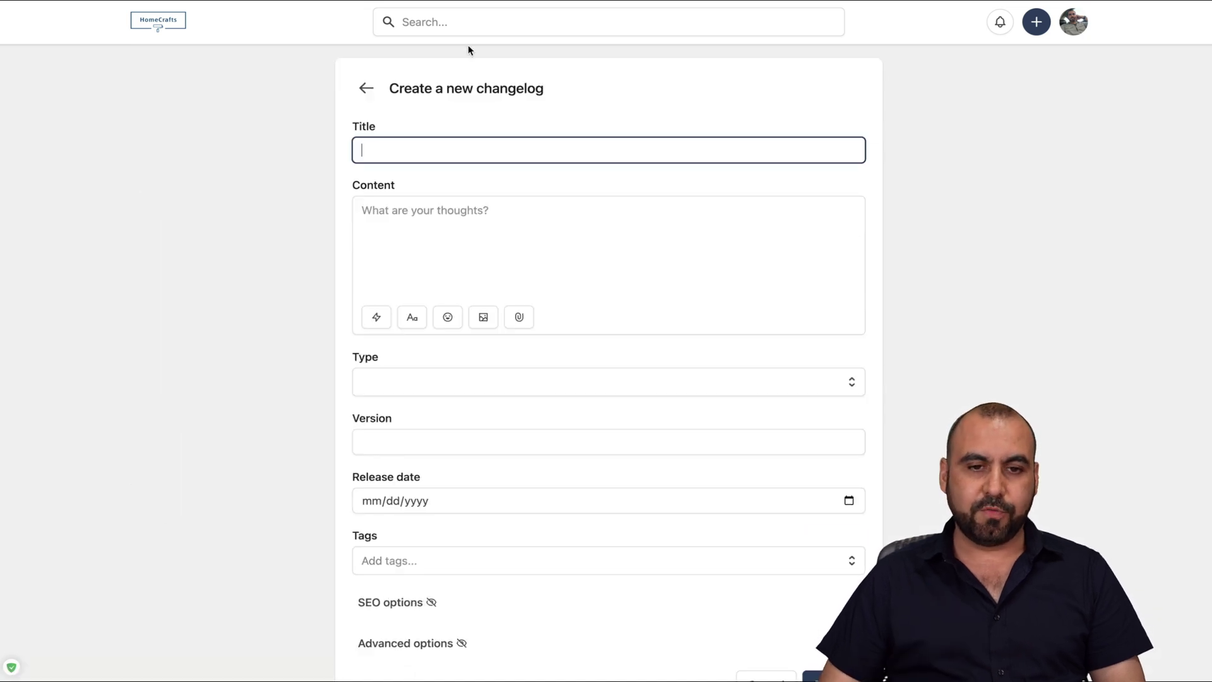
- Check the Changelog space's options menu, then bring up the add-content choices
scroll(504, 99, "left", 5)
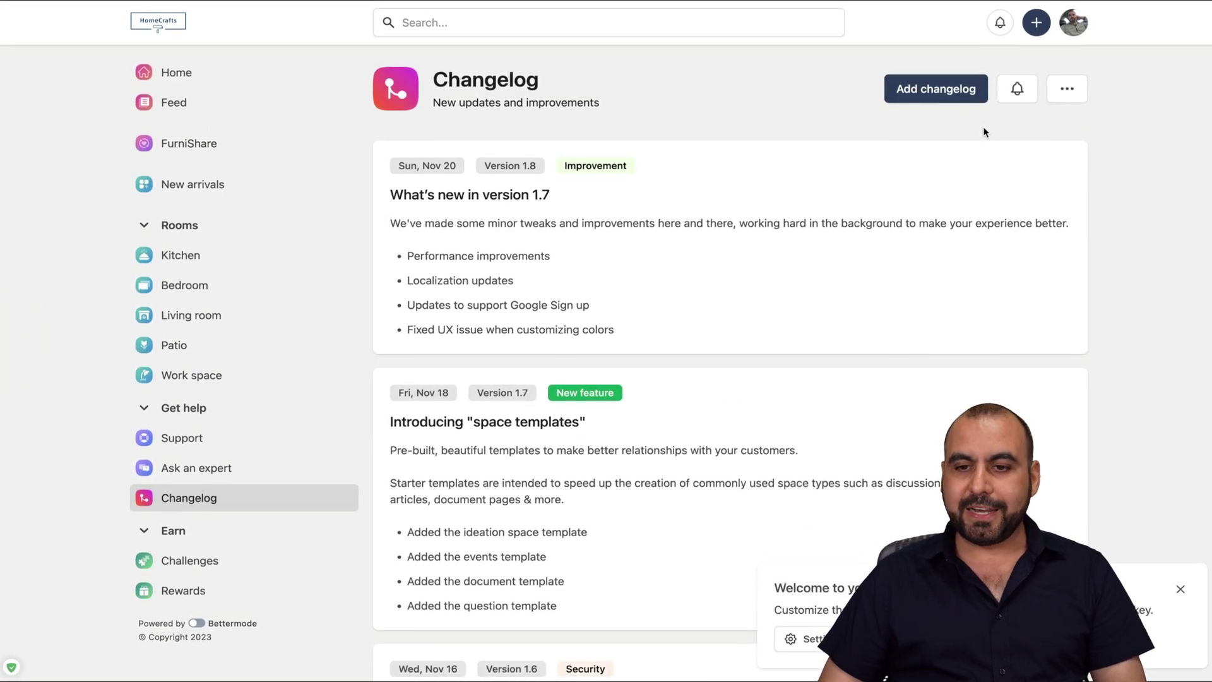
left_click(1066, 91)
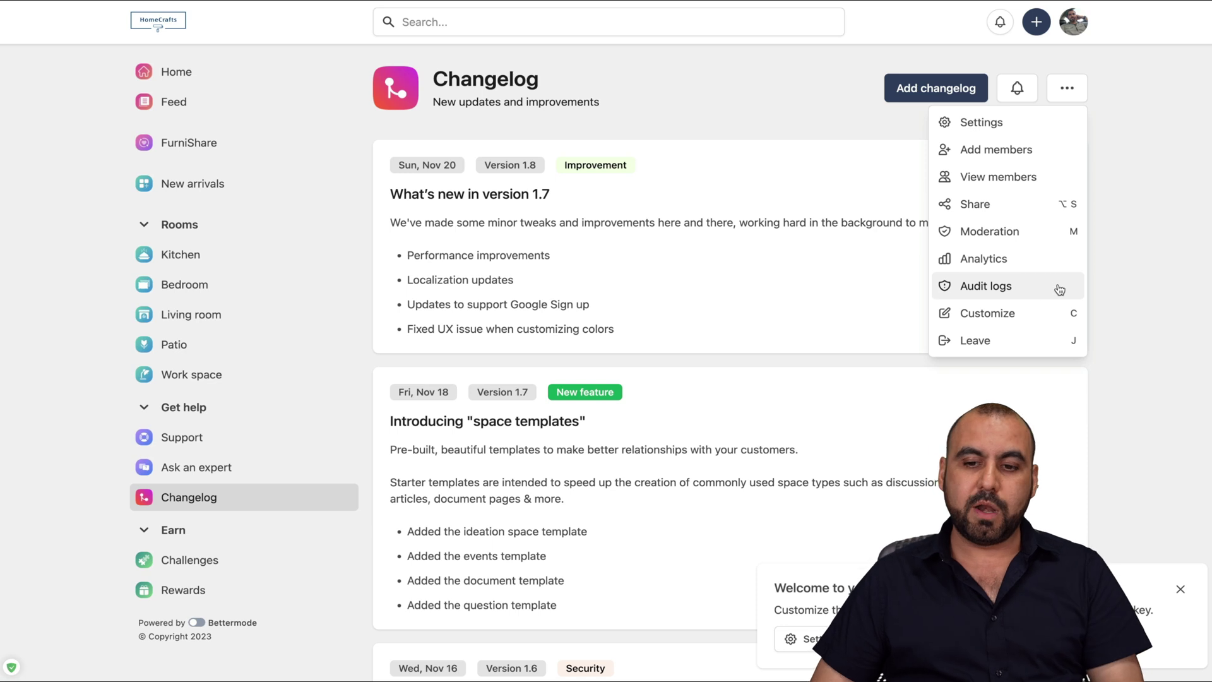
left_click(1109, 161)
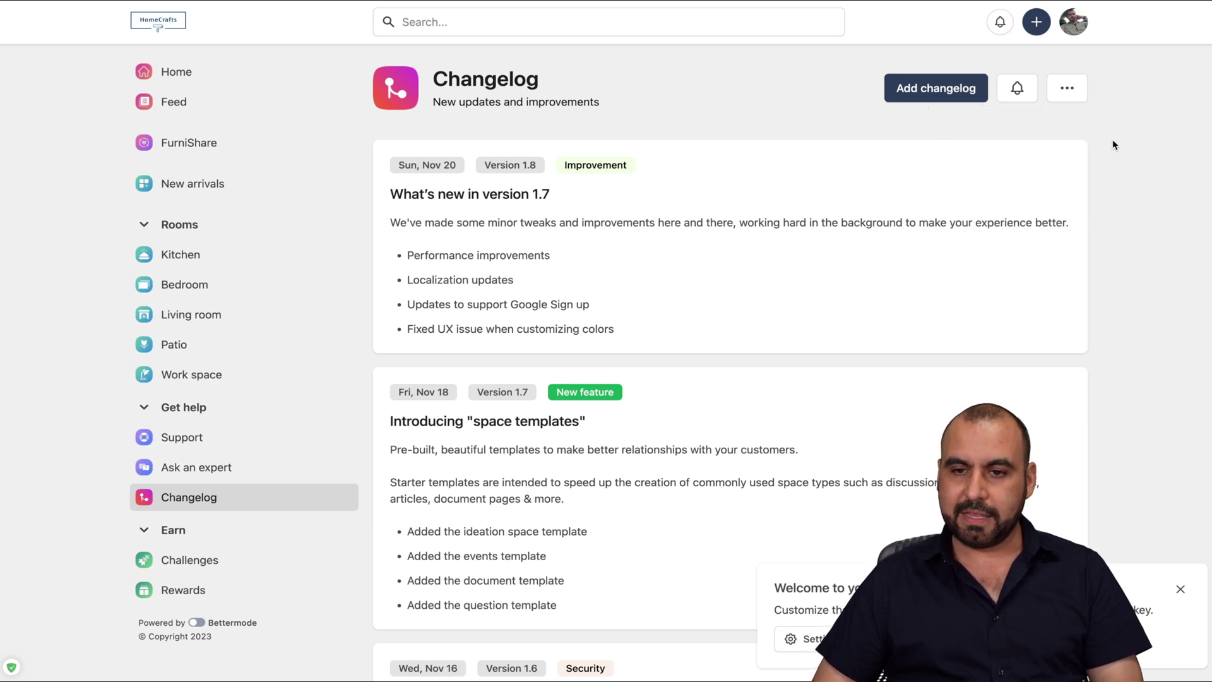
left_click(1037, 22)
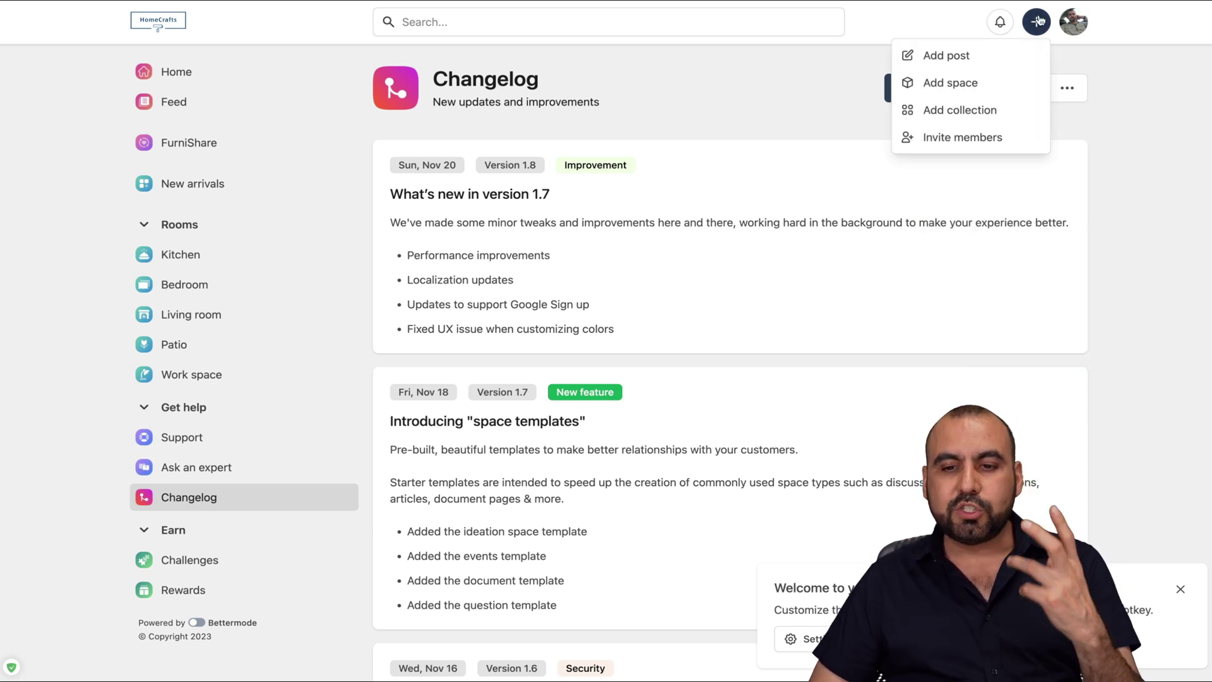
- Preview and cancel the Add collection and Invite members dialogs, then go back Home
left_click(969, 113)
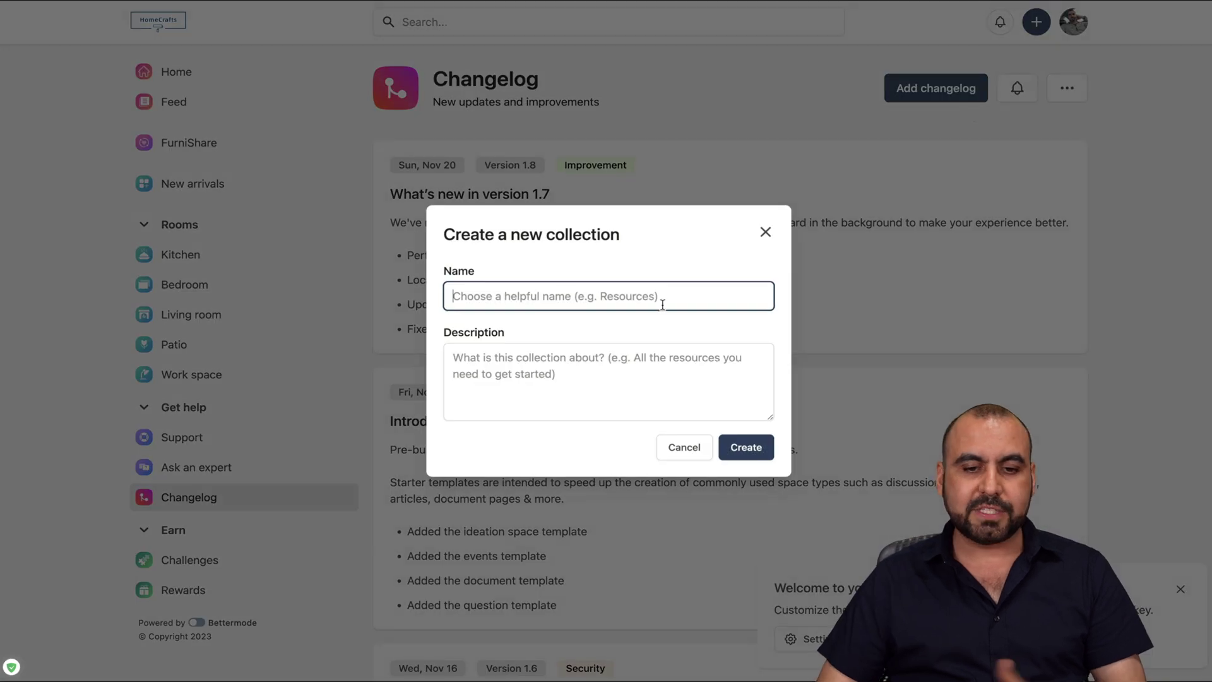
left_click(764, 232)
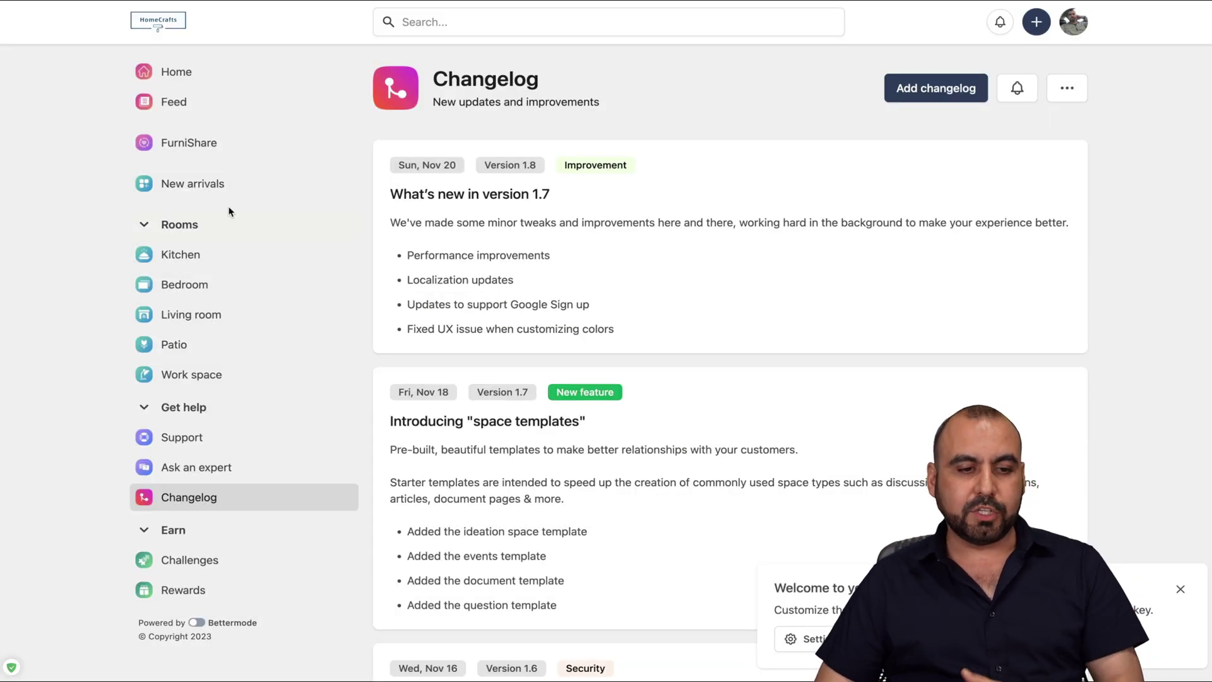
left_click(1036, 23)
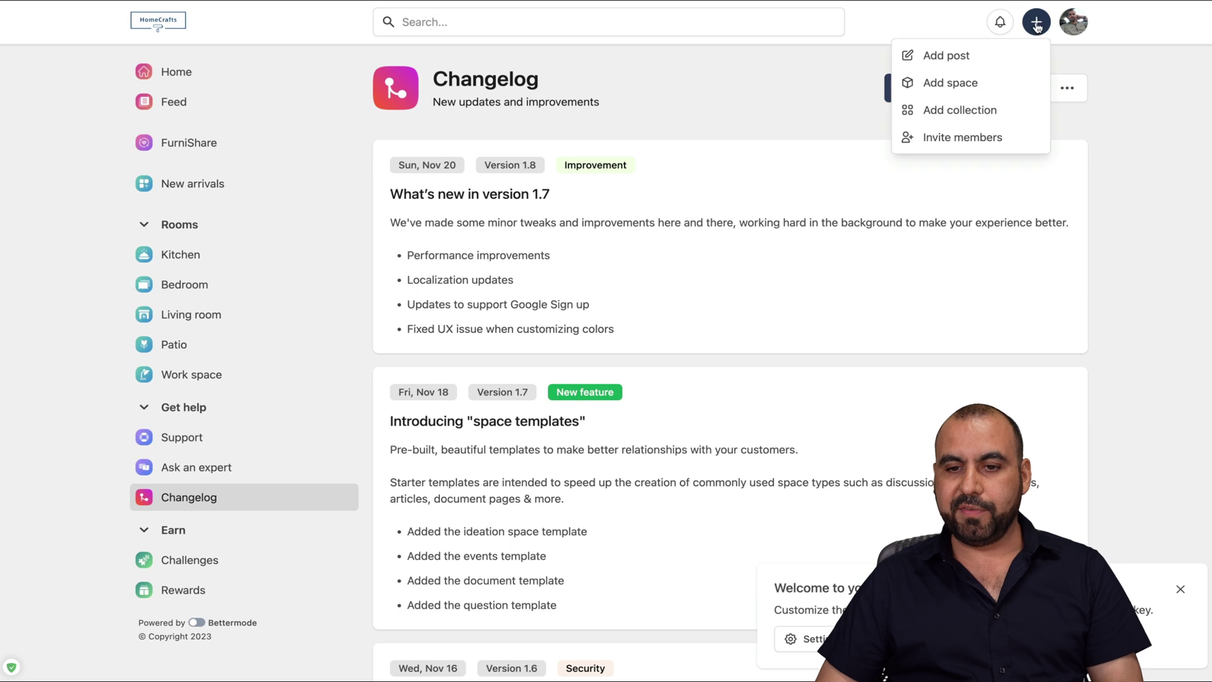
left_click(979, 139)
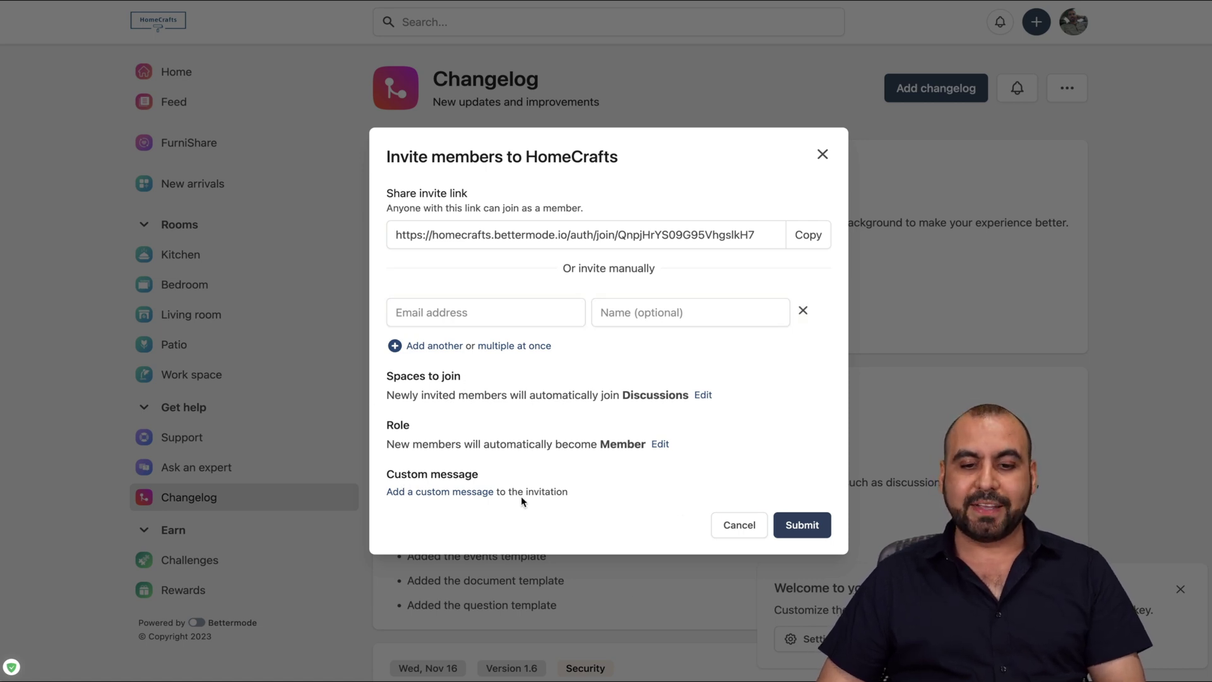
left_click(823, 157)
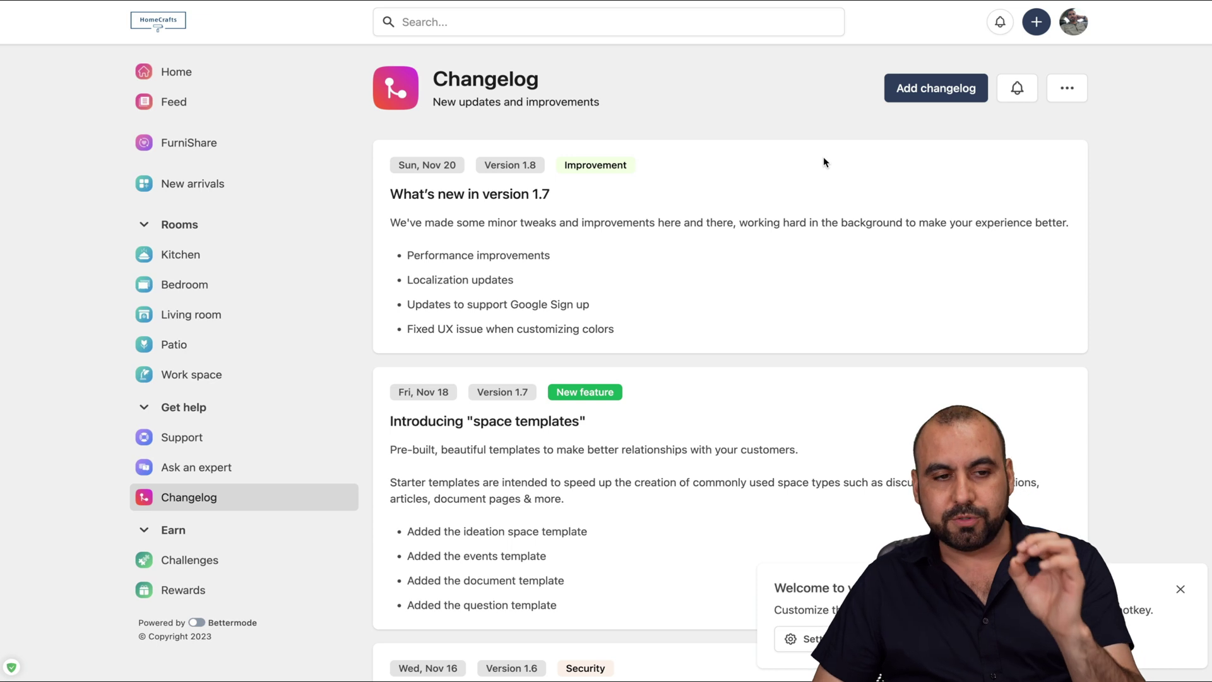
left_click(210, 80)
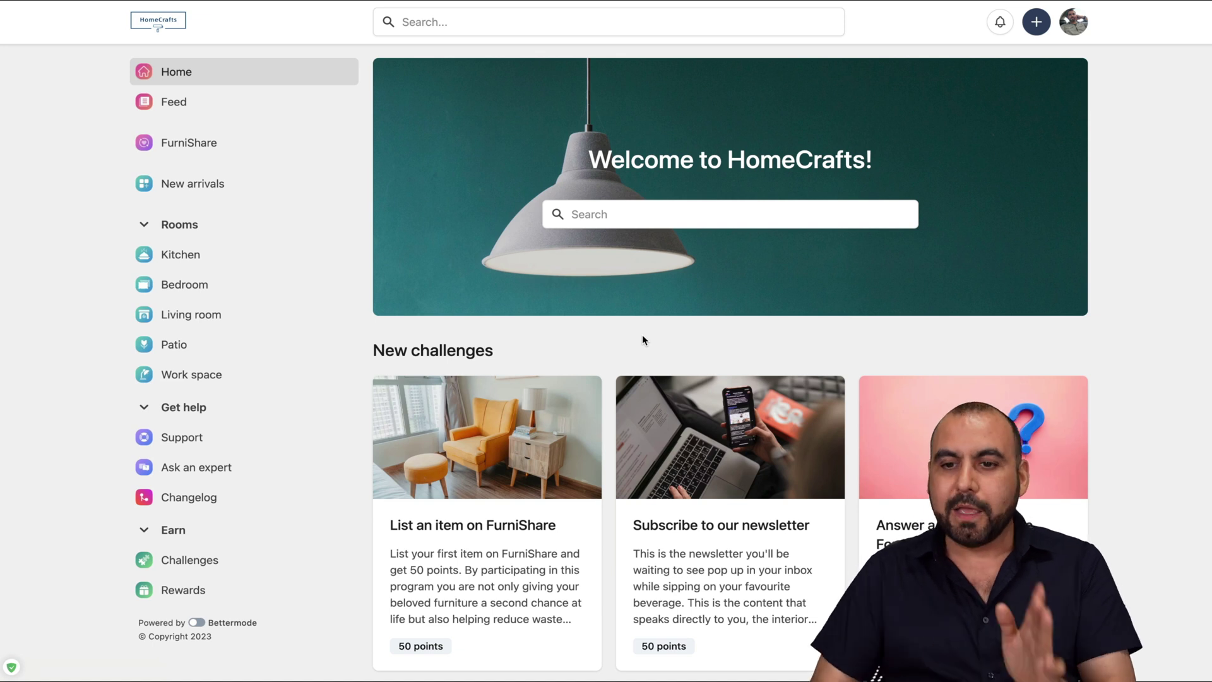
- From community administration, show the first member's actions menu, then go to the Staff page
left_click(1075, 30)
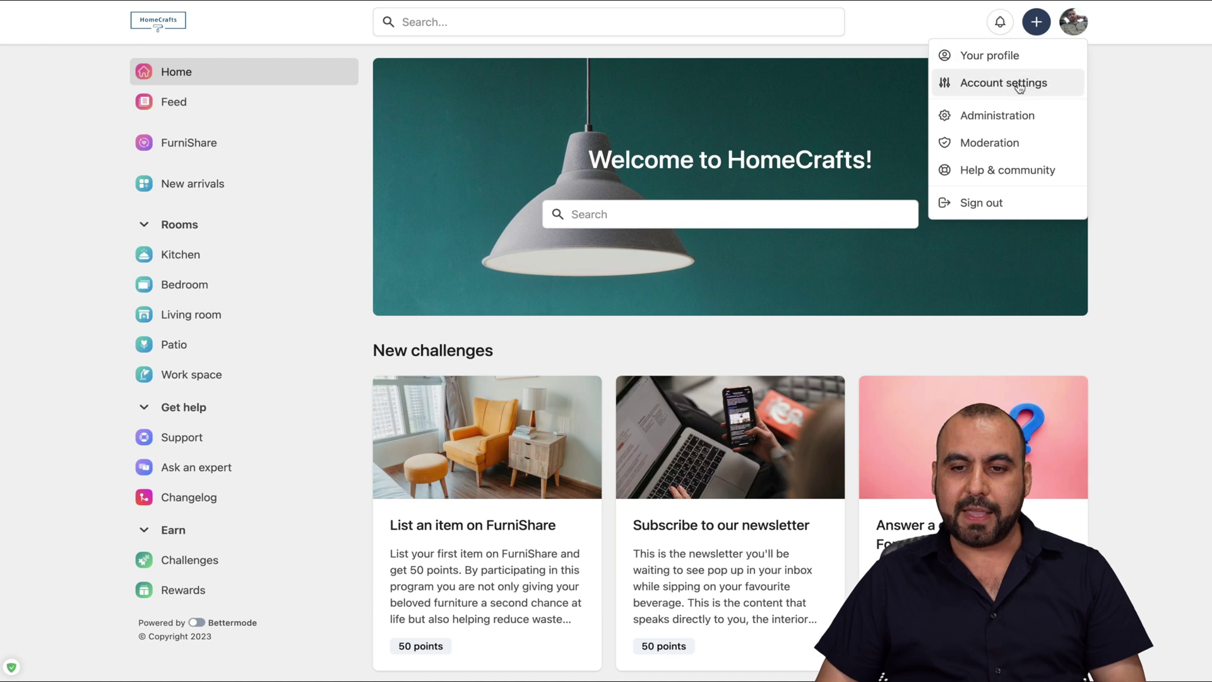
left_click(1027, 115)
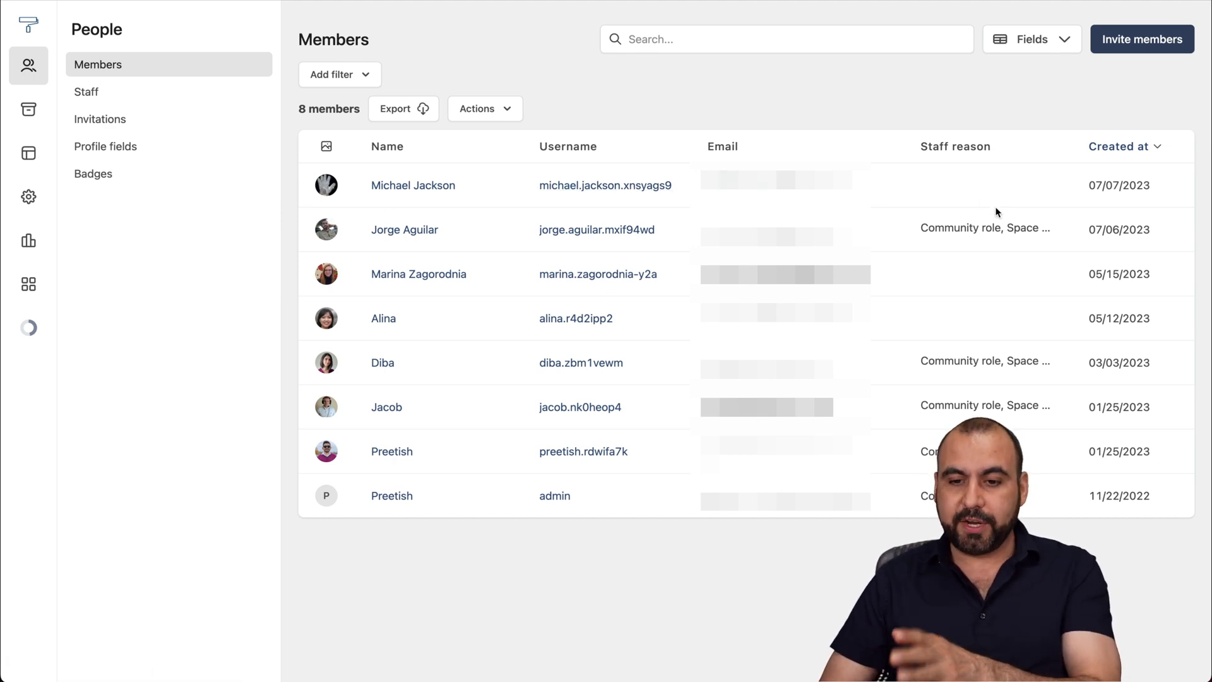
scroll(995, 212, "right", 5)
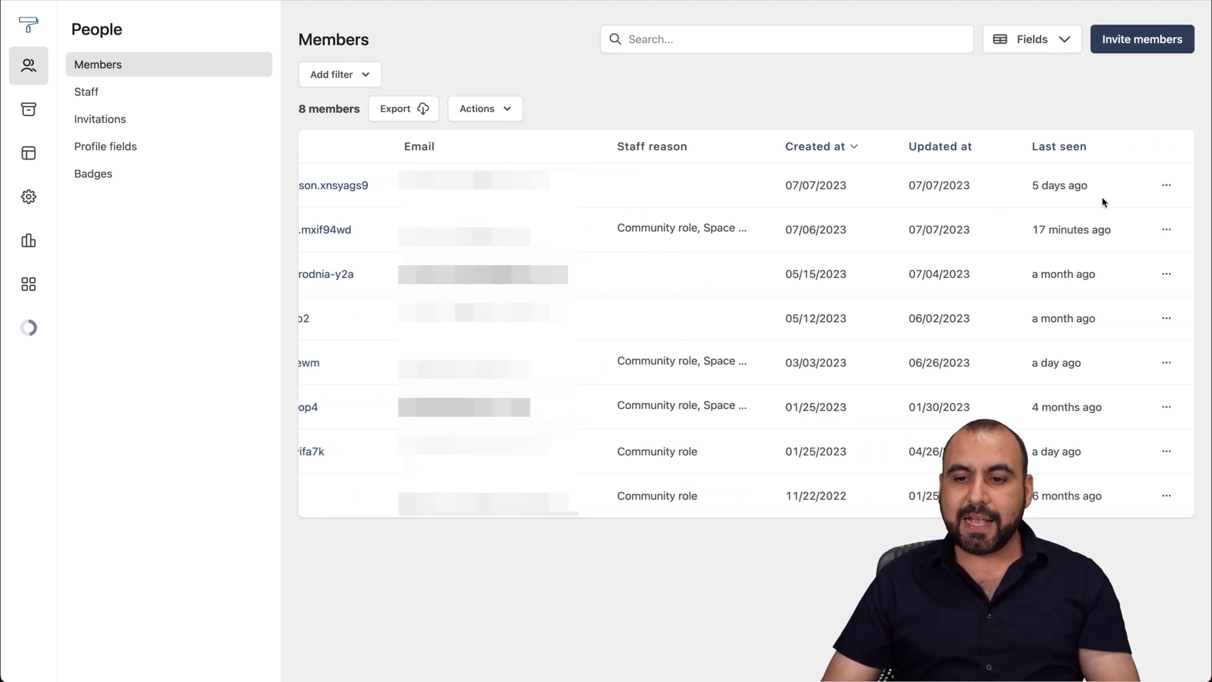
left_click(1167, 187)
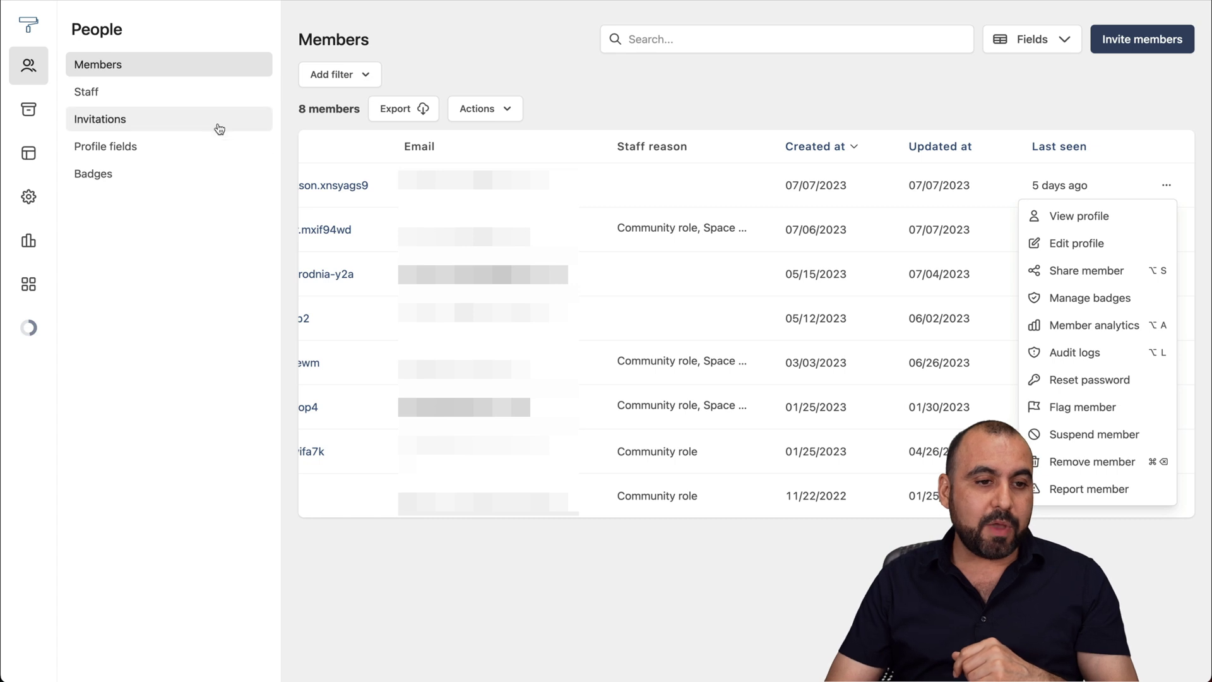
left_click(173, 92)
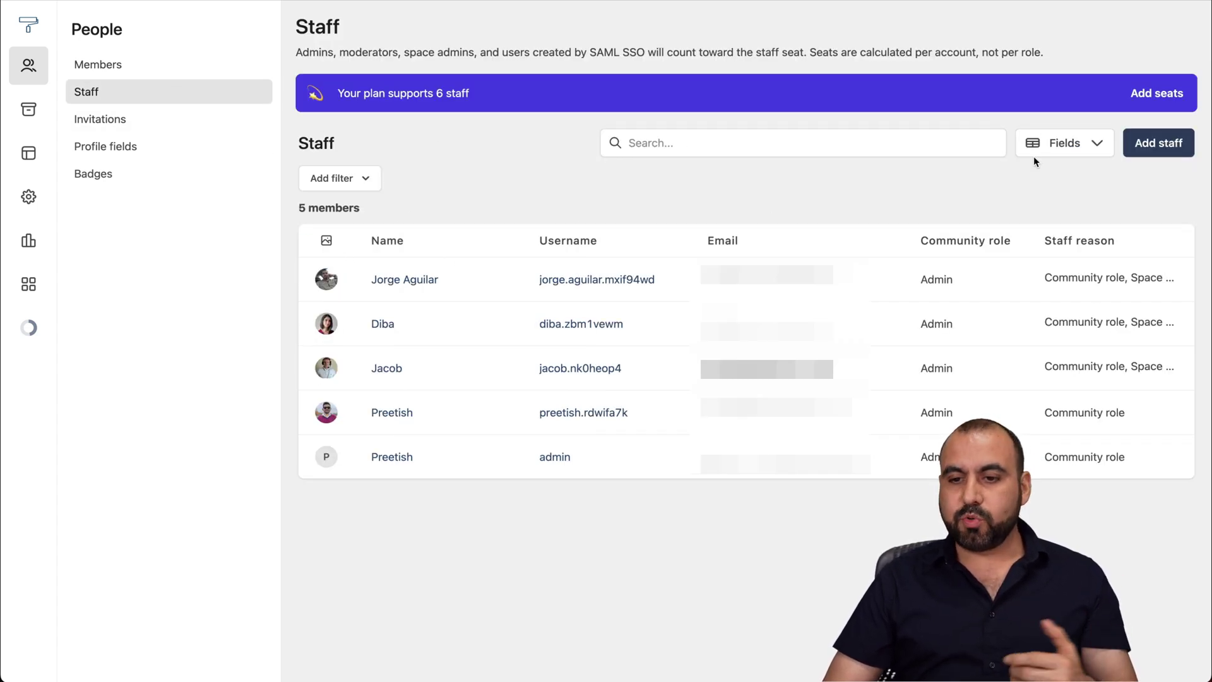
- Start adding the second member as staff with the Moderator role
left_click(1142, 144)
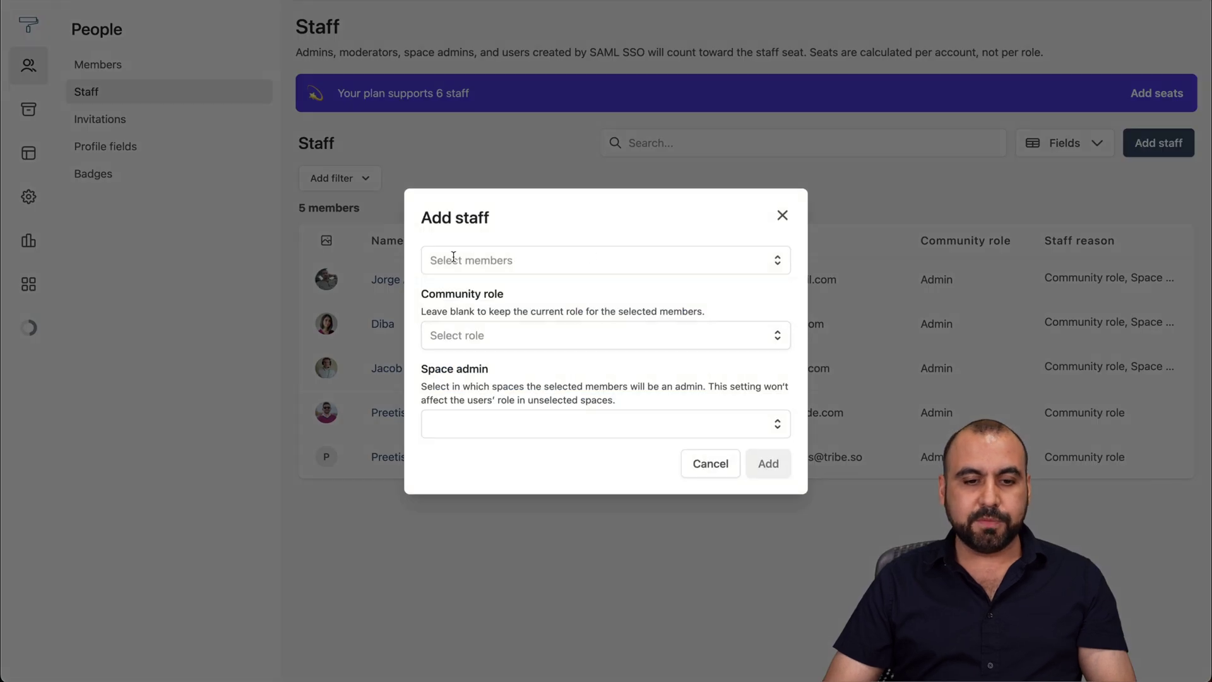
left_click(554, 250)
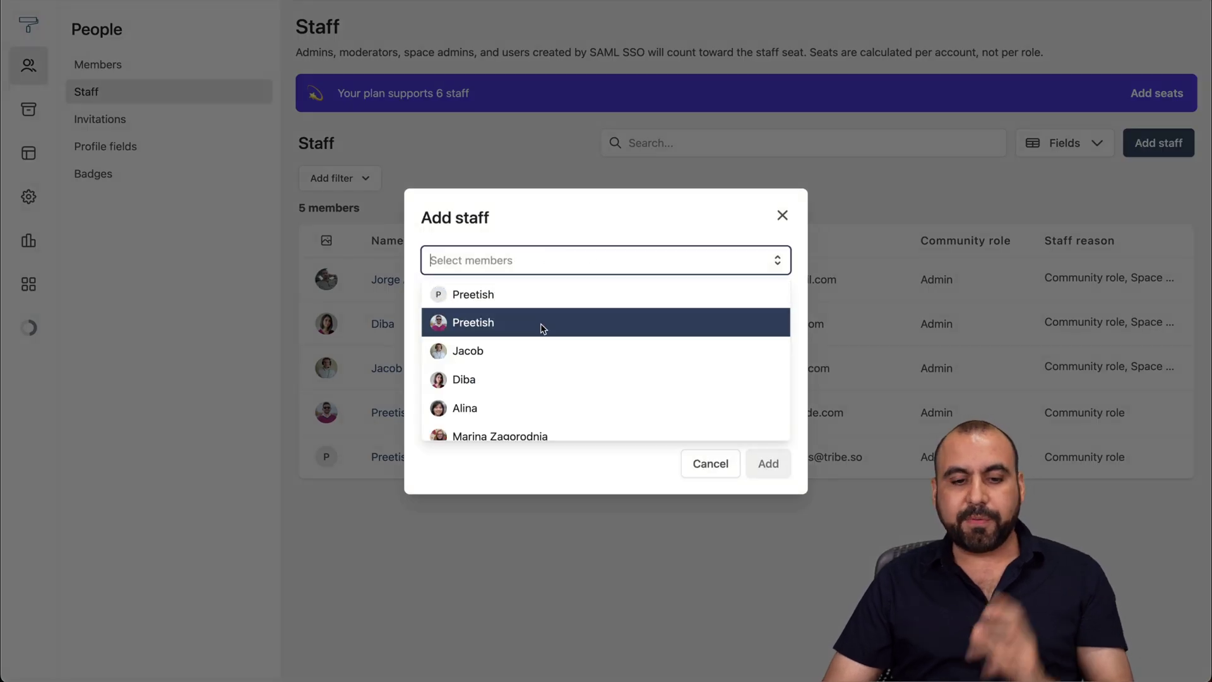
left_click(543, 329)
left_click(627, 216)
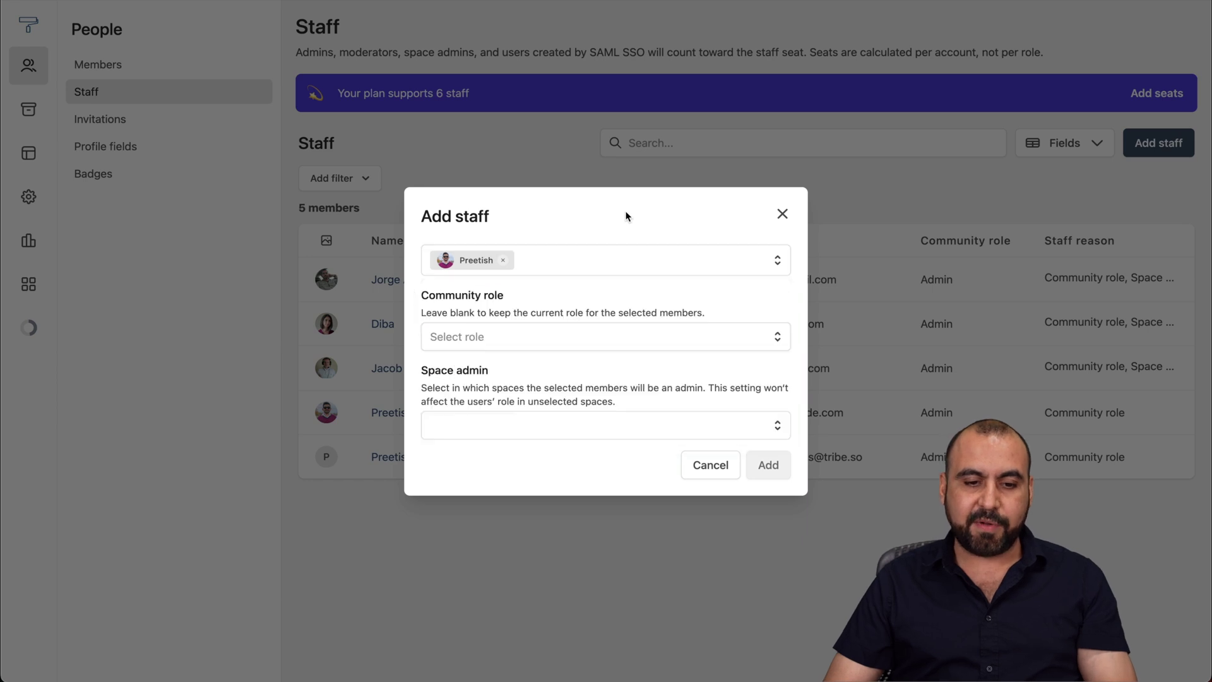
left_click(528, 338)
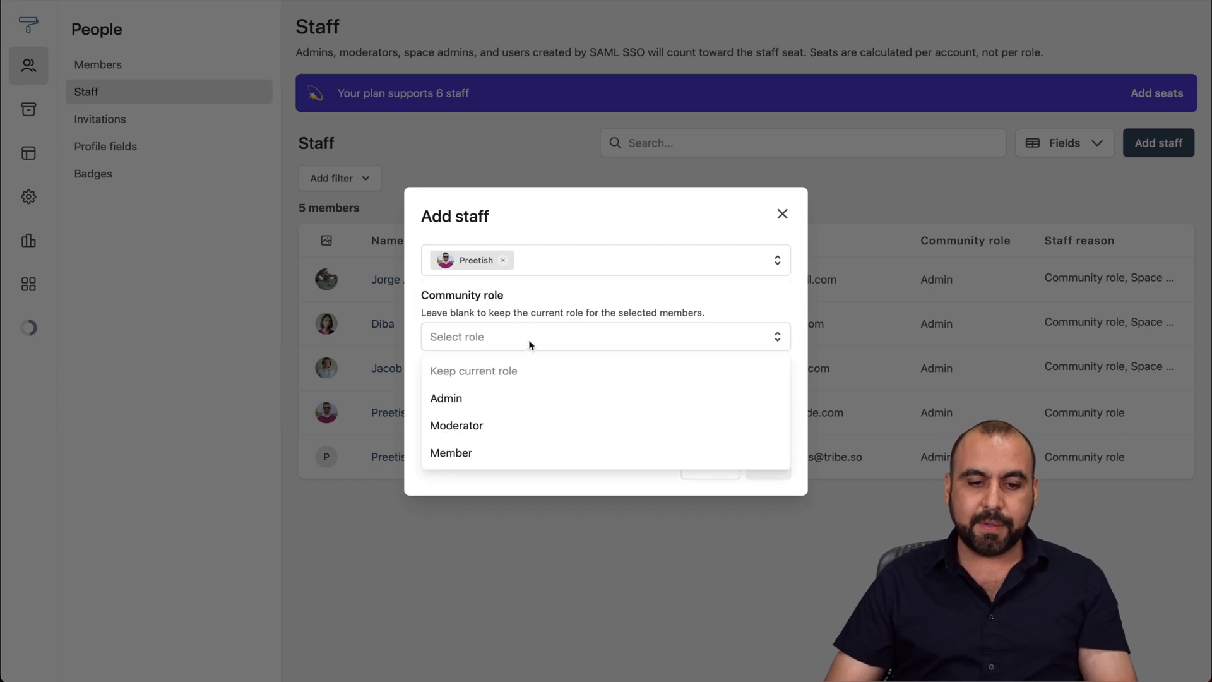
left_click(551, 434)
- Browse the Space admin list, cancel the Add staff dialog, and view the empty Invitations list
left_click(501, 420)
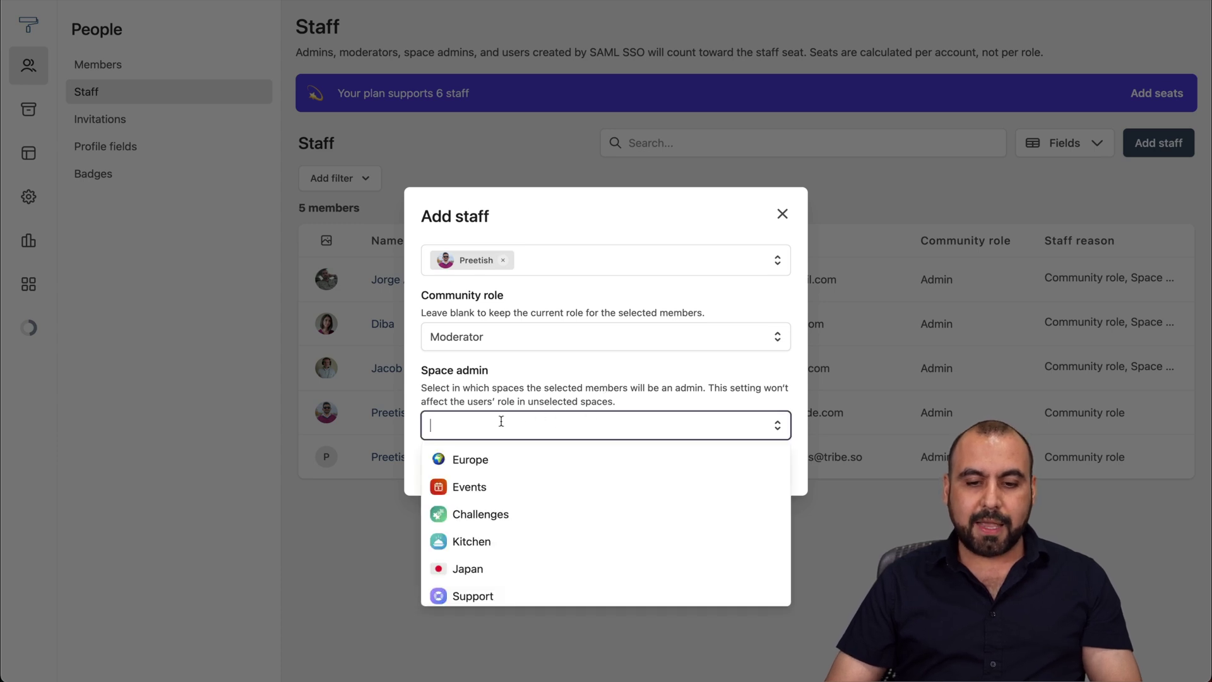
scroll(501, 559, "down", 6)
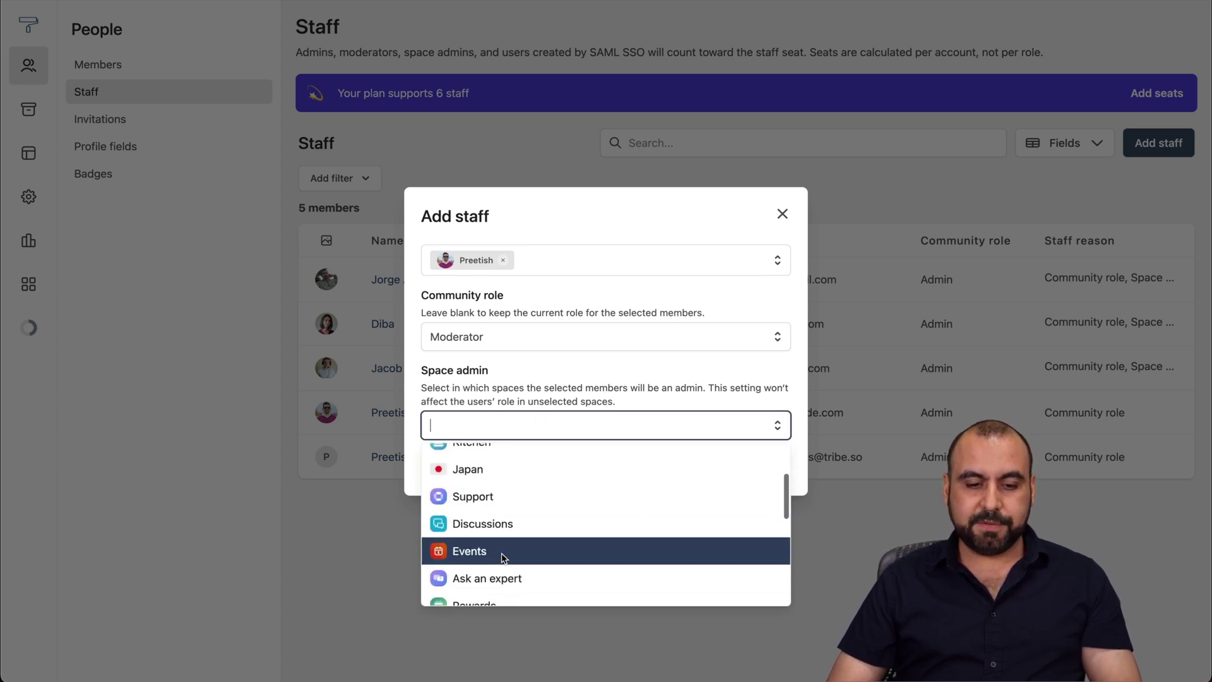
left_click(601, 379)
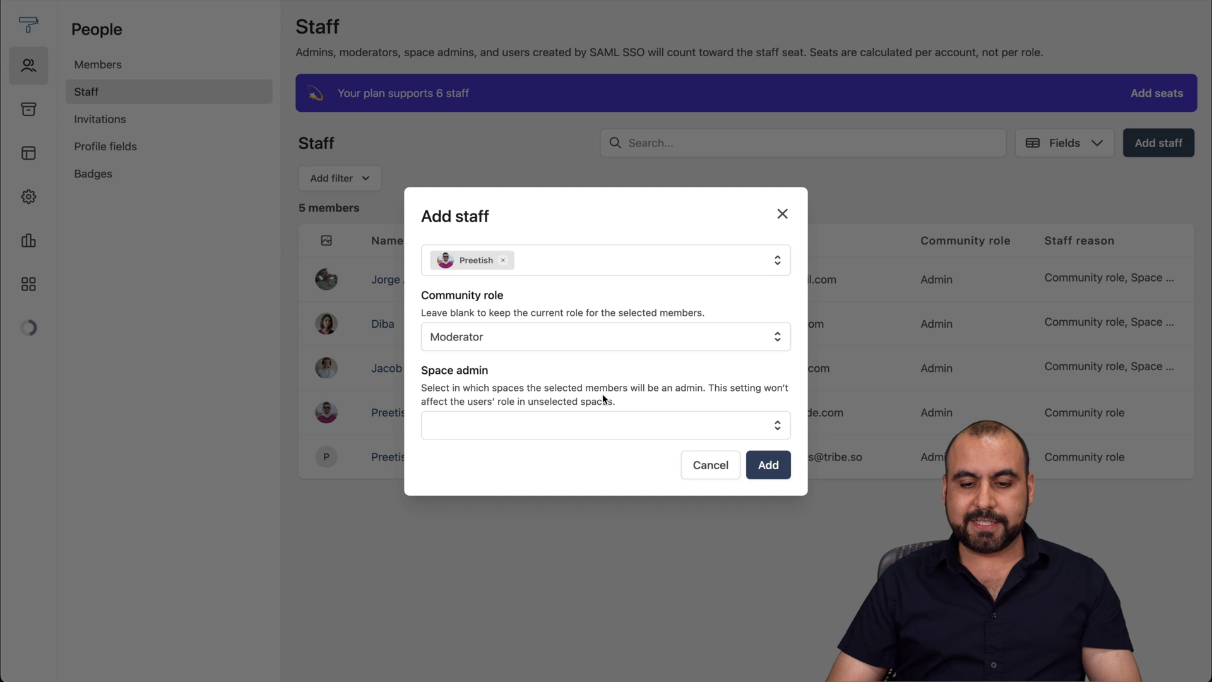
left_click(712, 468)
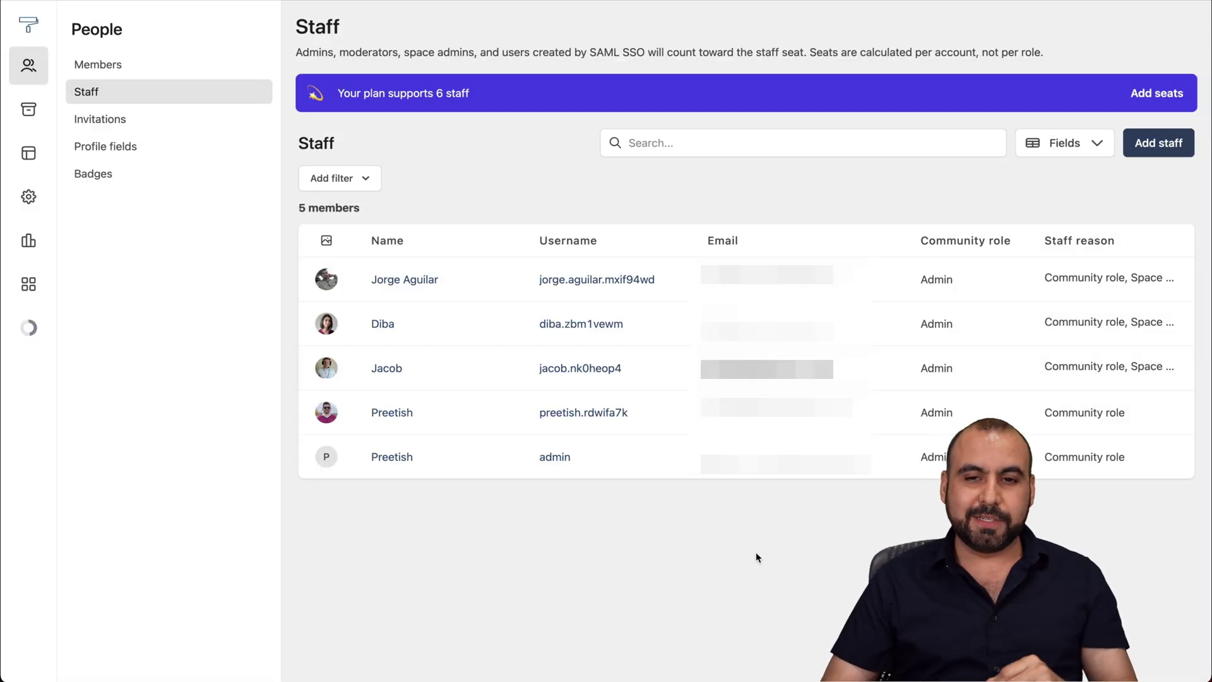
left_click(116, 121)
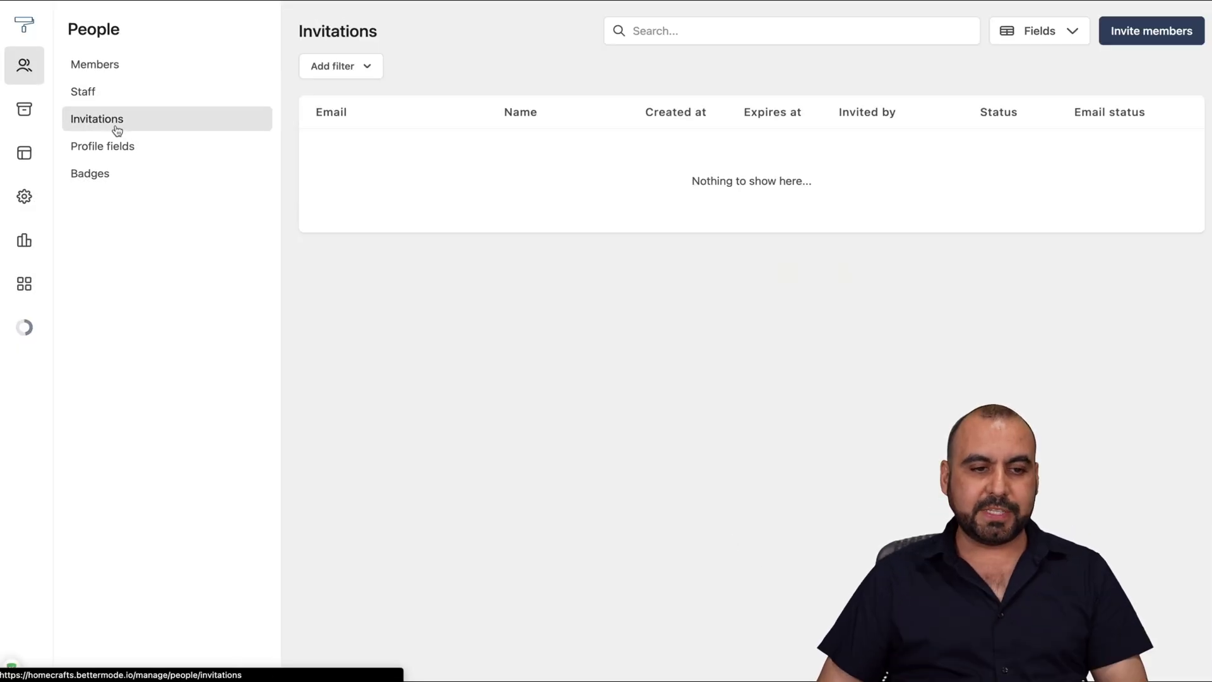
- Review the Profile fields and Badges settings, view your own community profile, then open Content
left_click(150, 147)
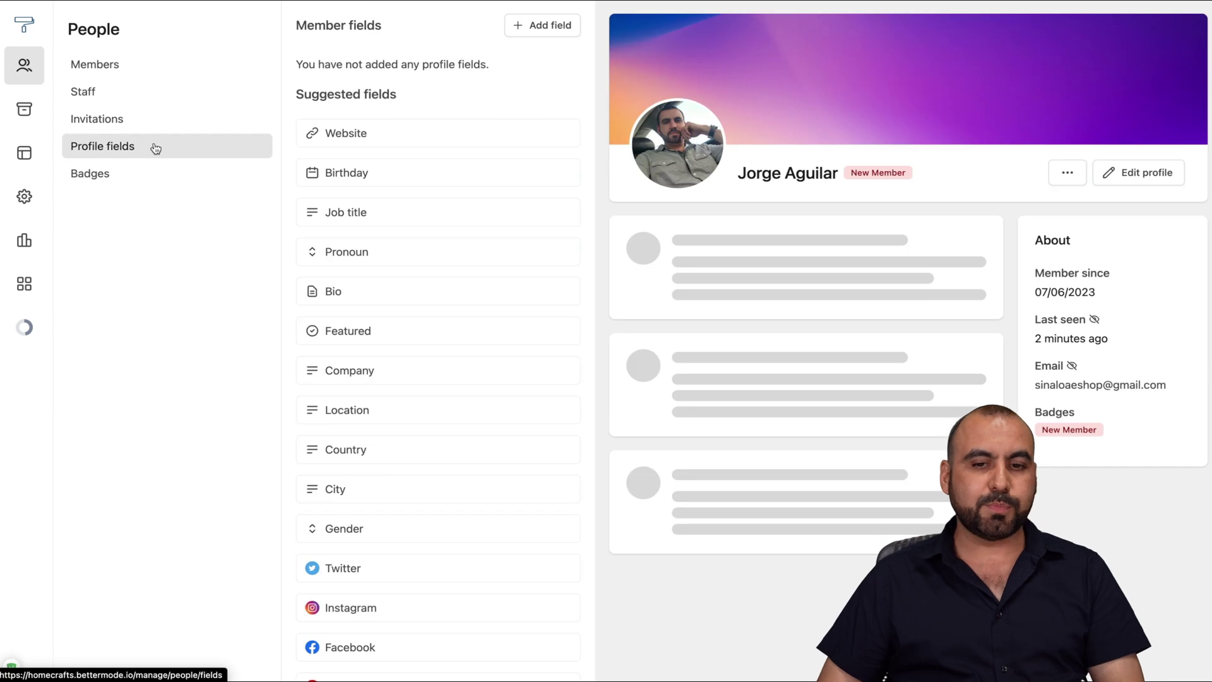
left_click(177, 181)
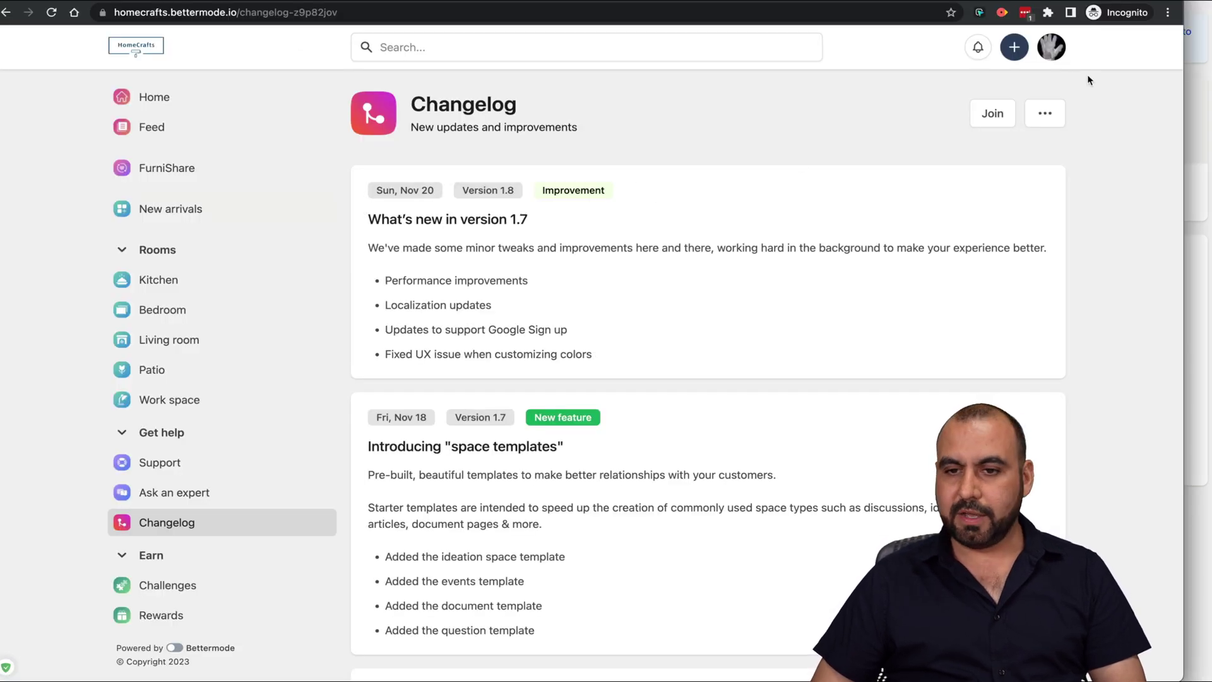
left_click(1056, 54)
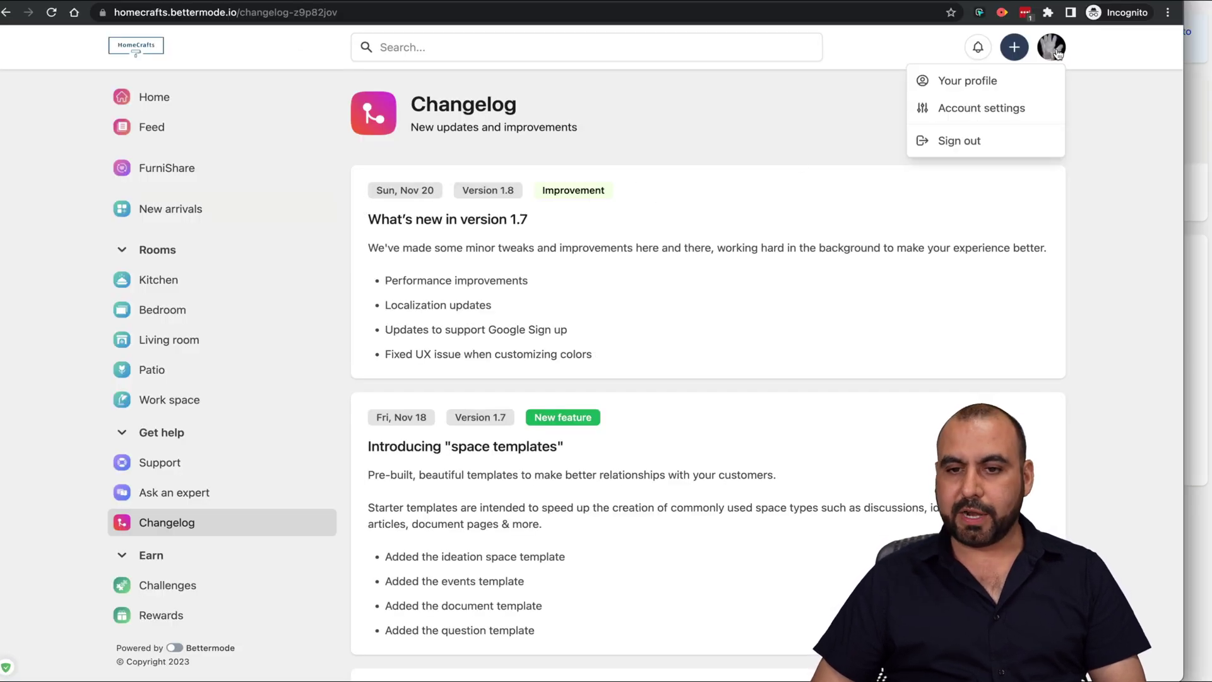
left_click(966, 79)
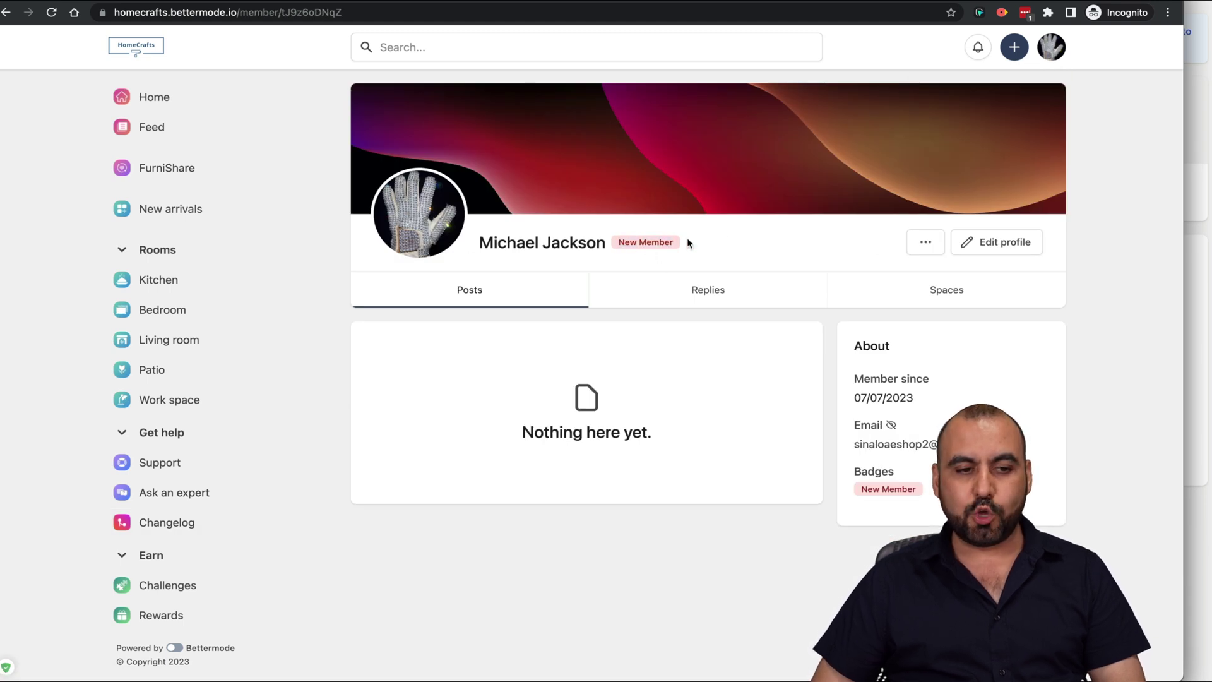
left_click(154, 97)
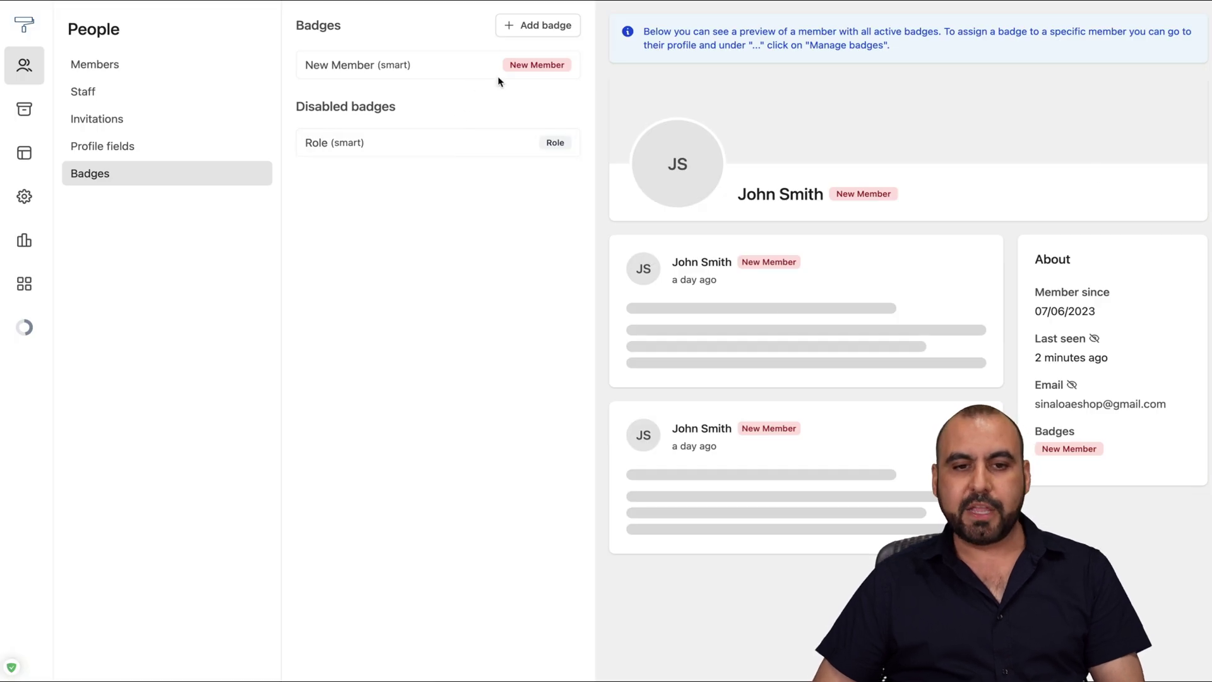
left_click(26, 110)
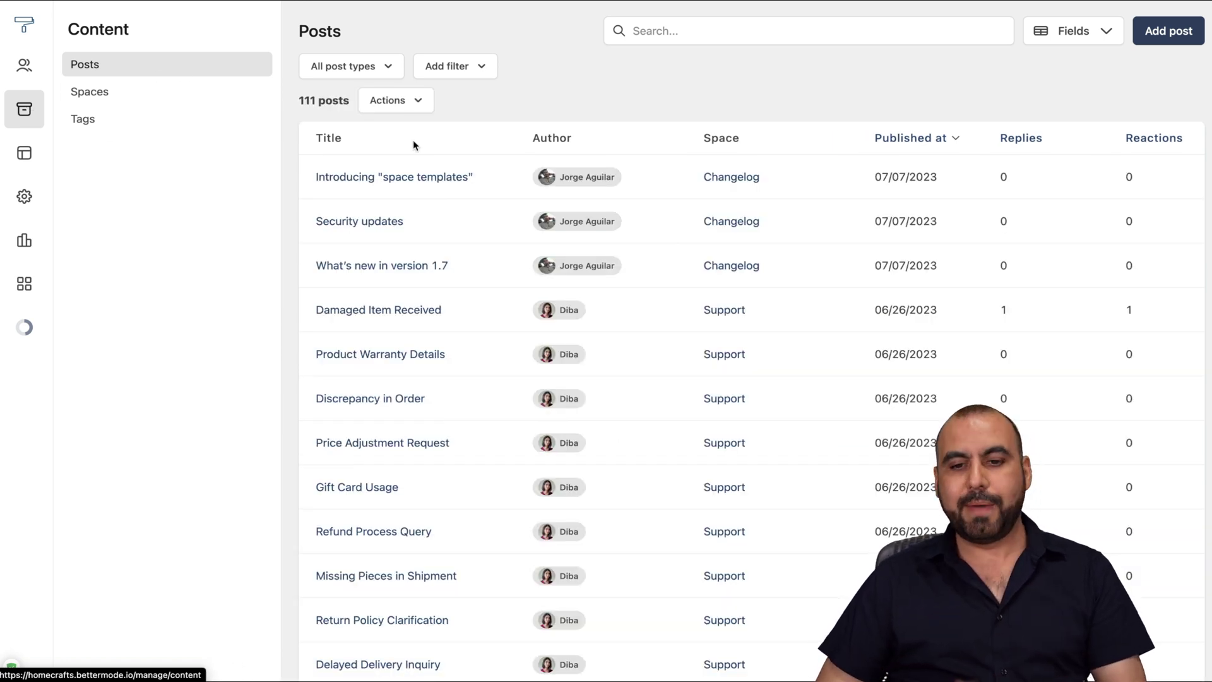
- Look over the 27 spaces and 8 tags lists, then open the Customizer
left_click(173, 89)
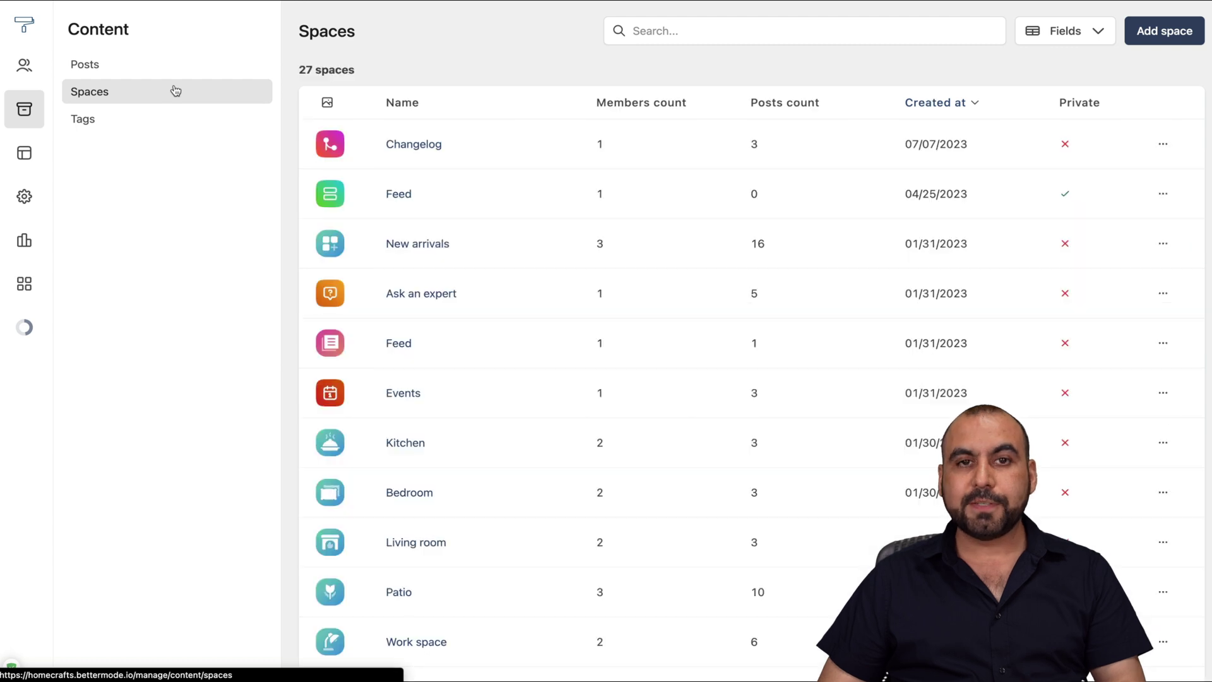
left_click(176, 114)
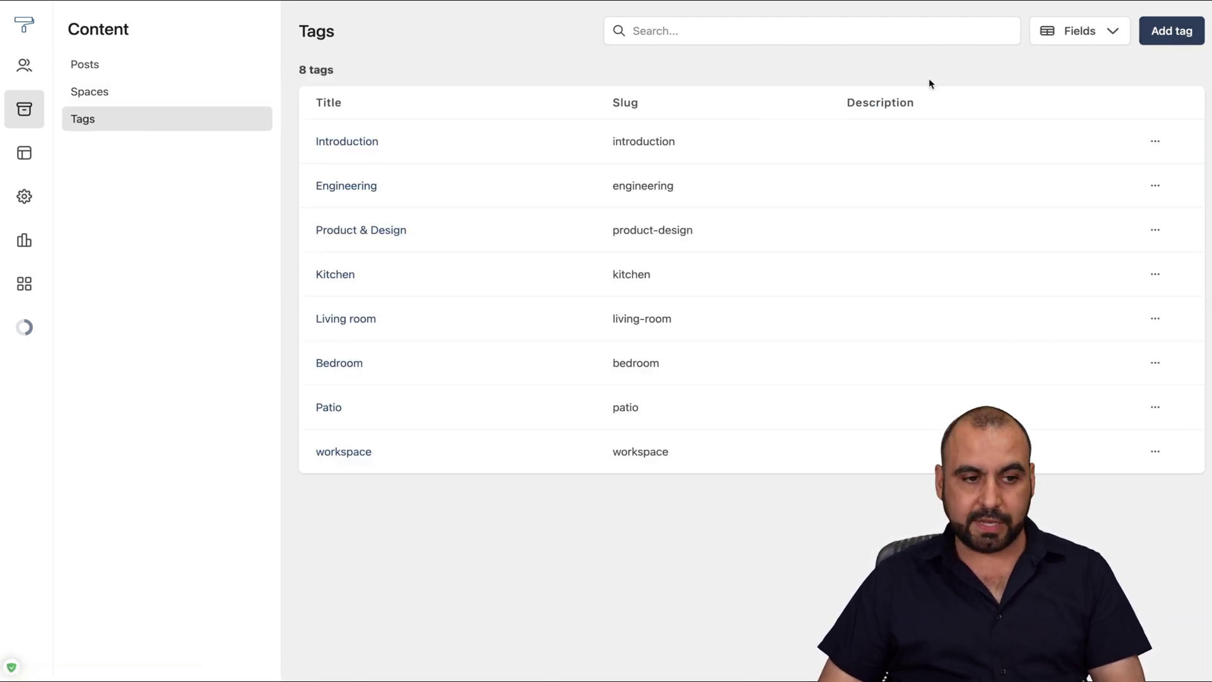
left_click(23, 155)
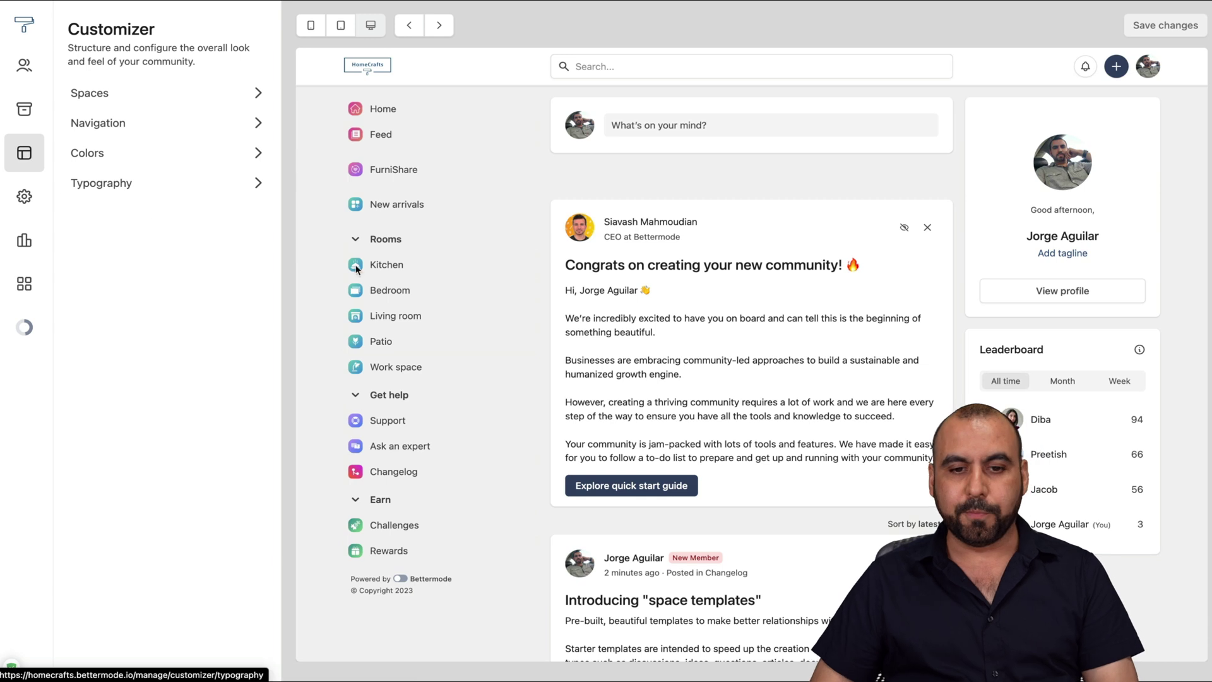
- Open the Home space's layout and inspect the Composer block's prompt text without editing it
left_click(195, 93)
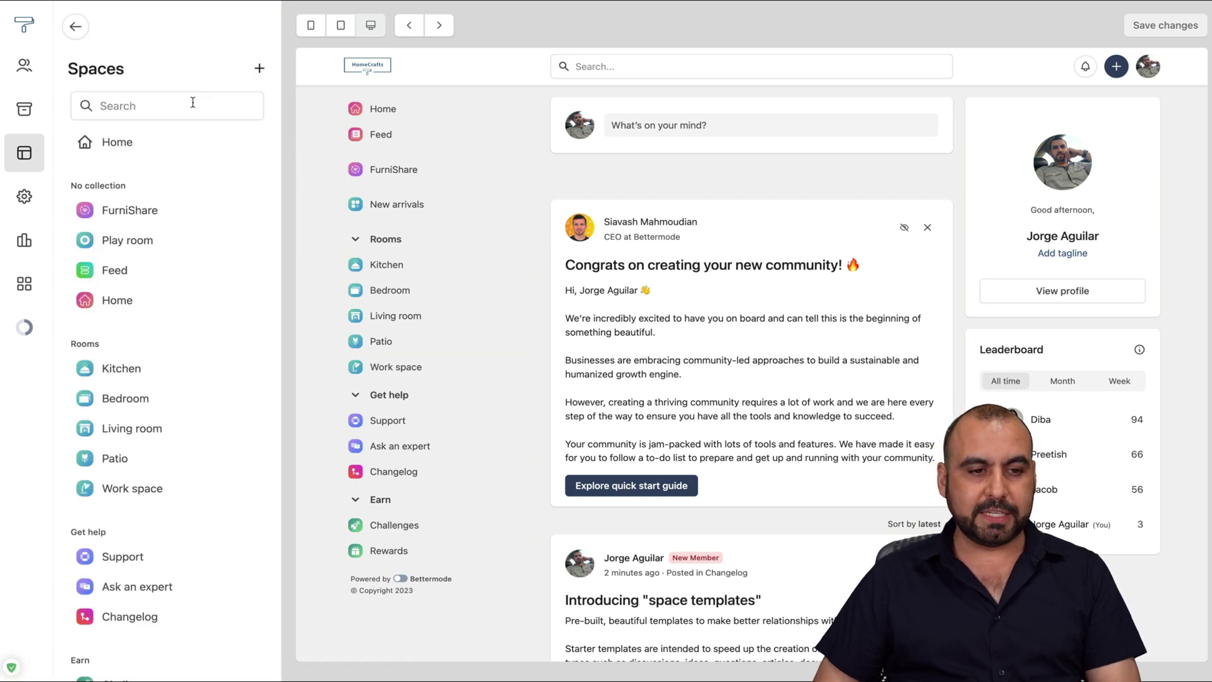
left_click(157, 148)
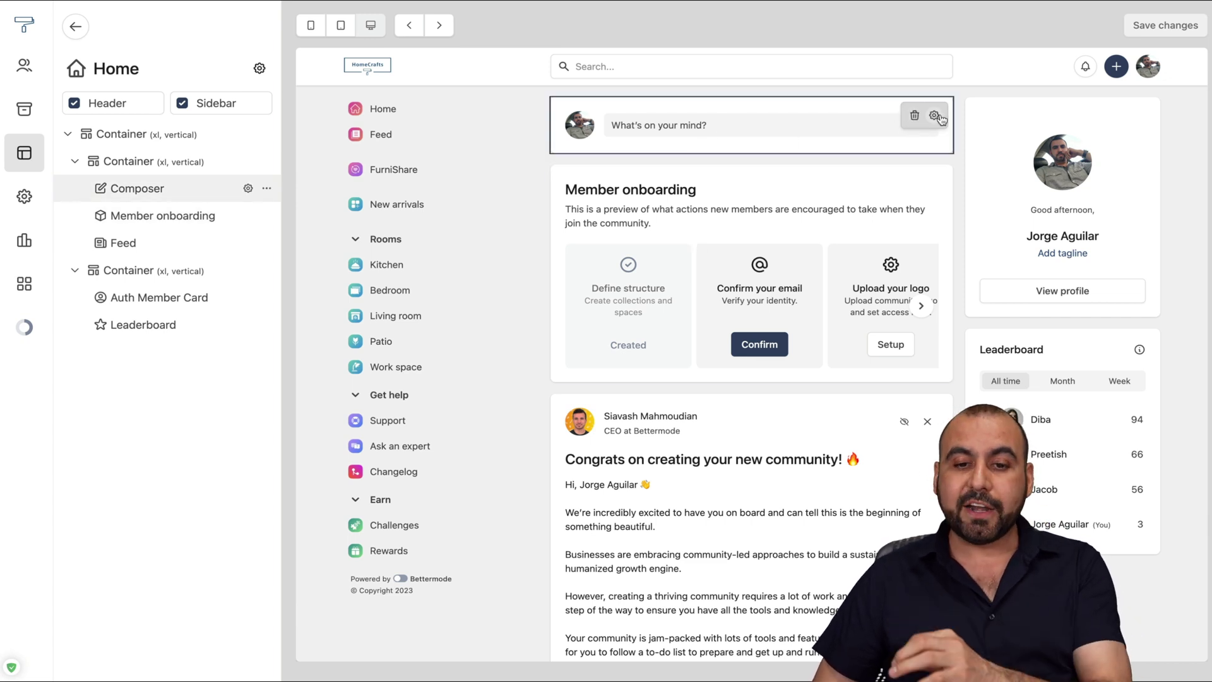
left_click(936, 117)
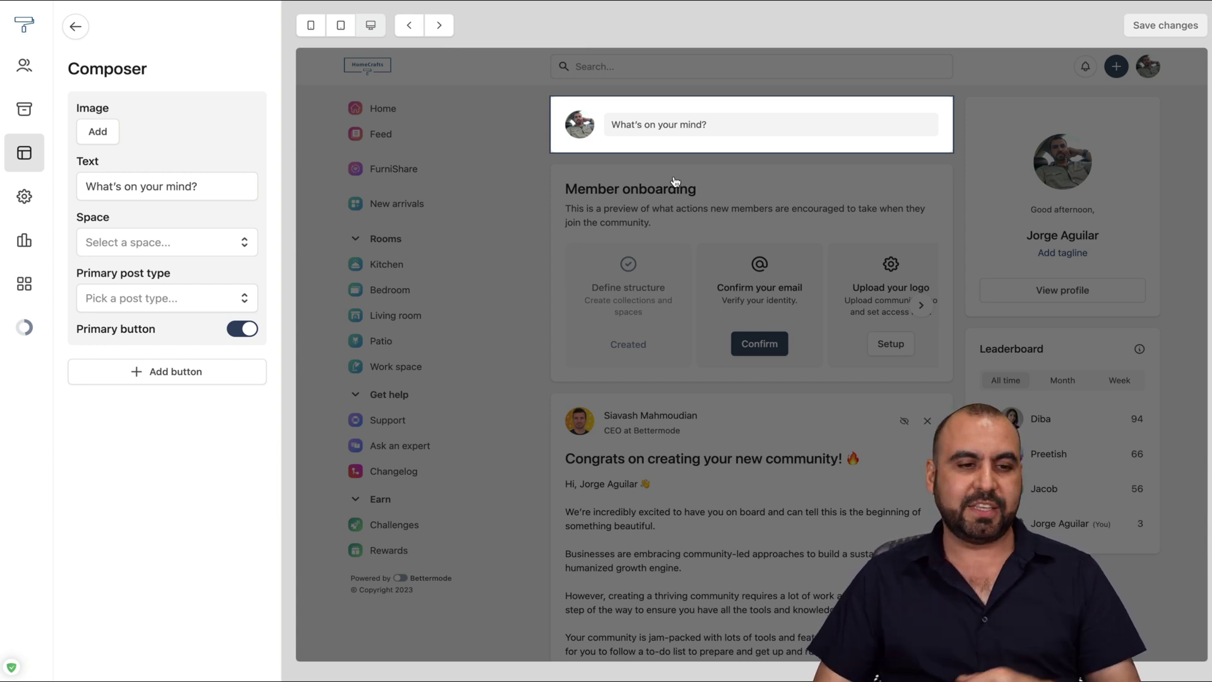
triple_click(84, 184)
left_click(228, 183)
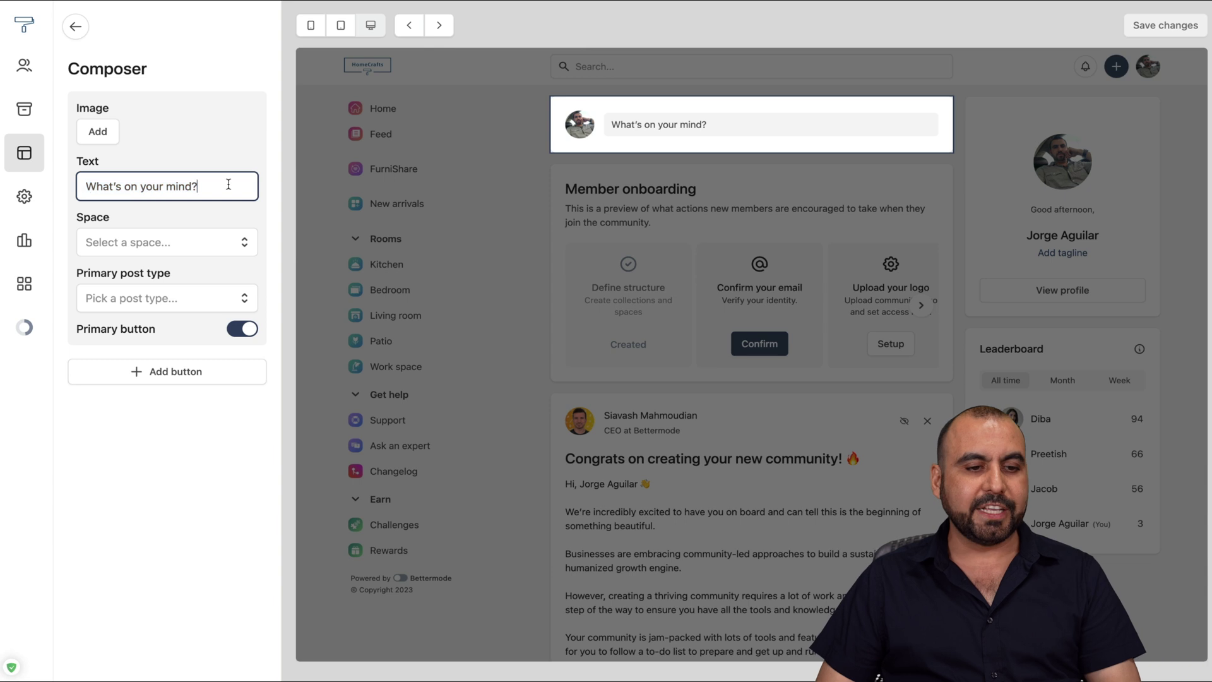
- Check the Composer's post space list unchanged, then inspect the Member onboarding and Feed blocks
left_click(178, 240)
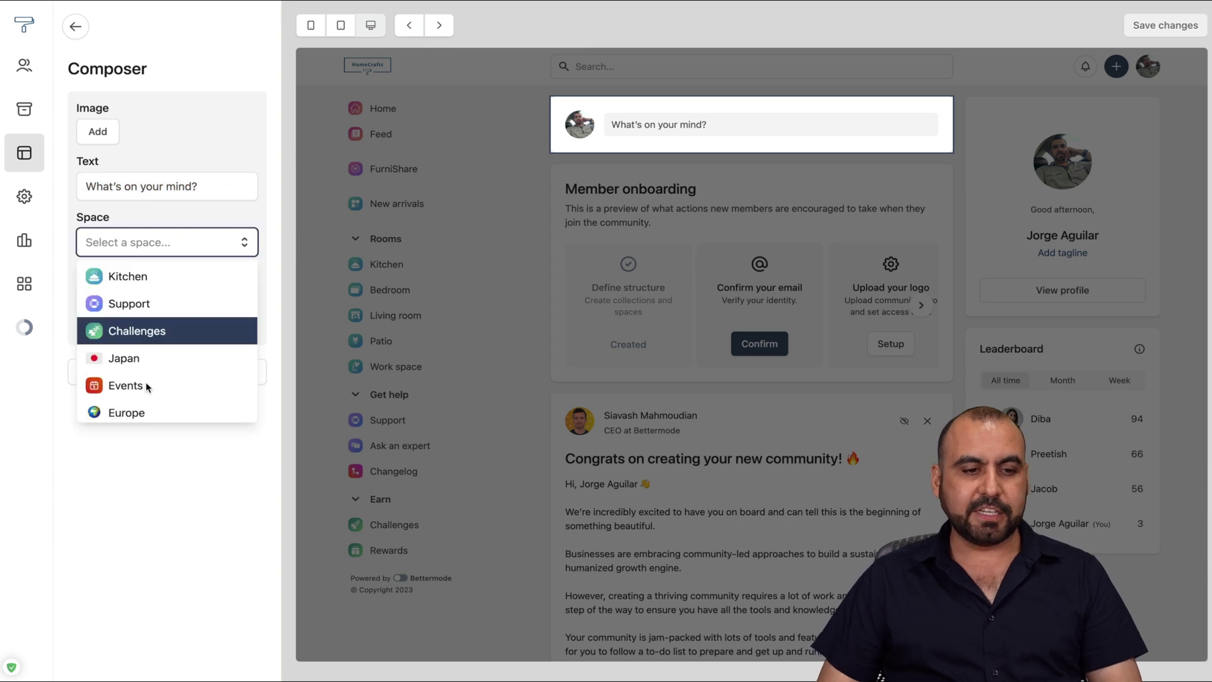
left_click(258, 151)
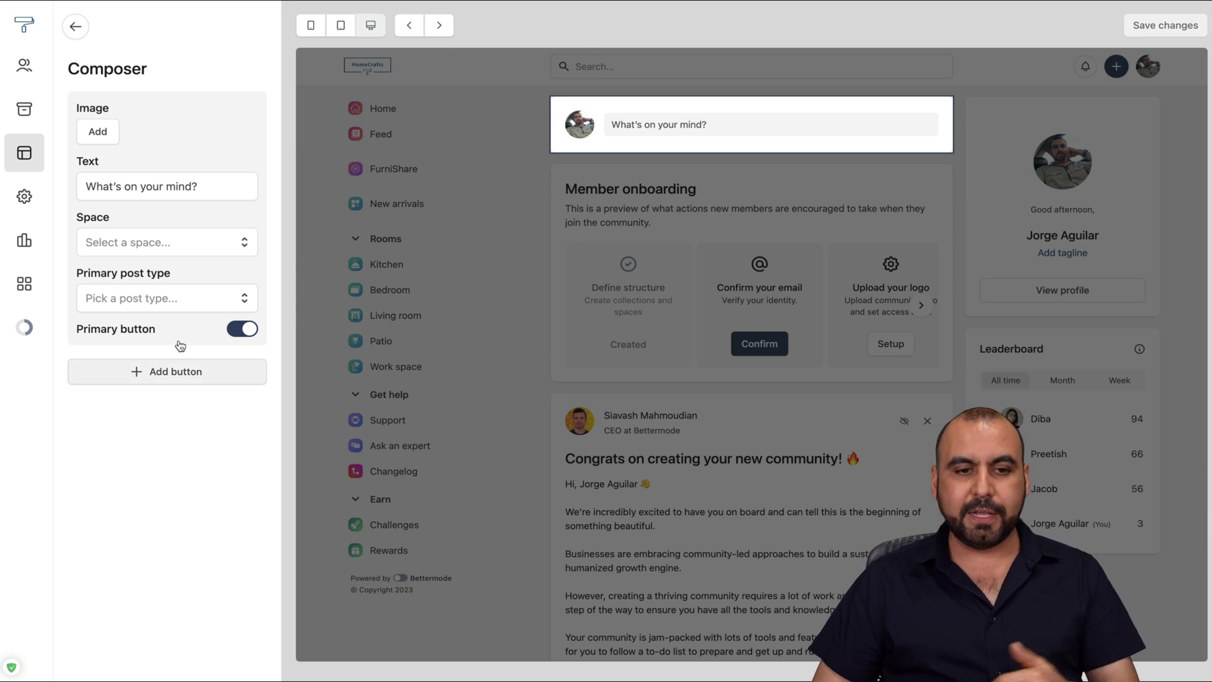
left_click(488, 222)
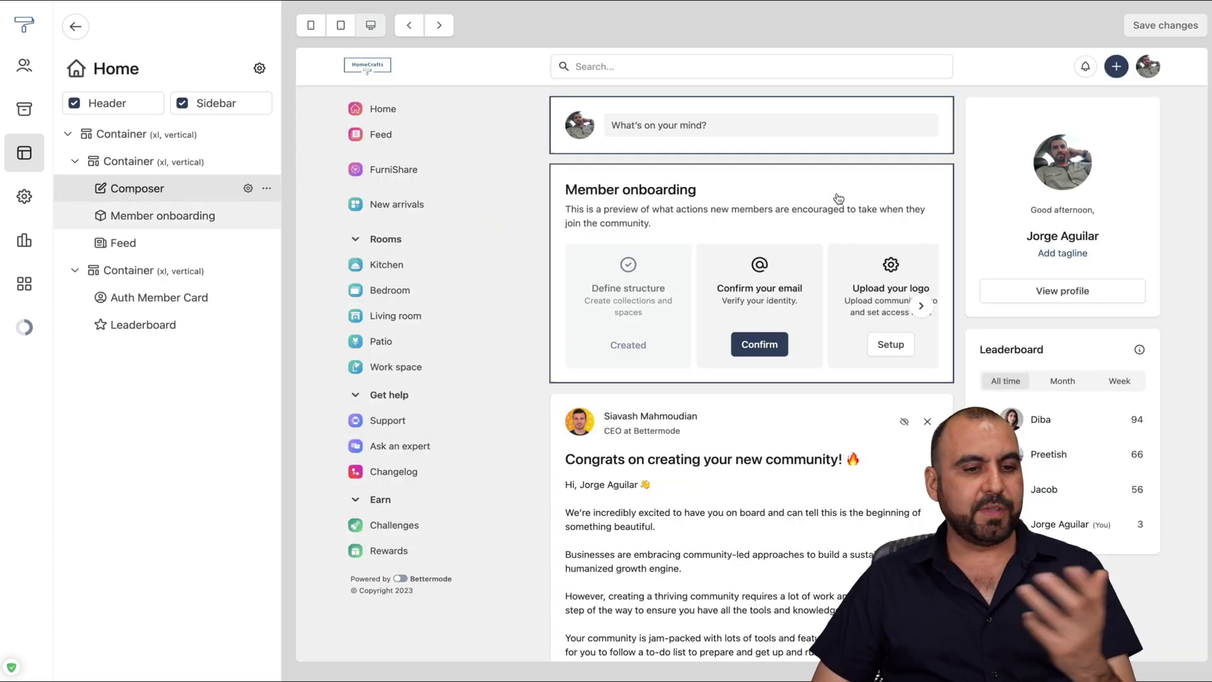
left_click(859, 218)
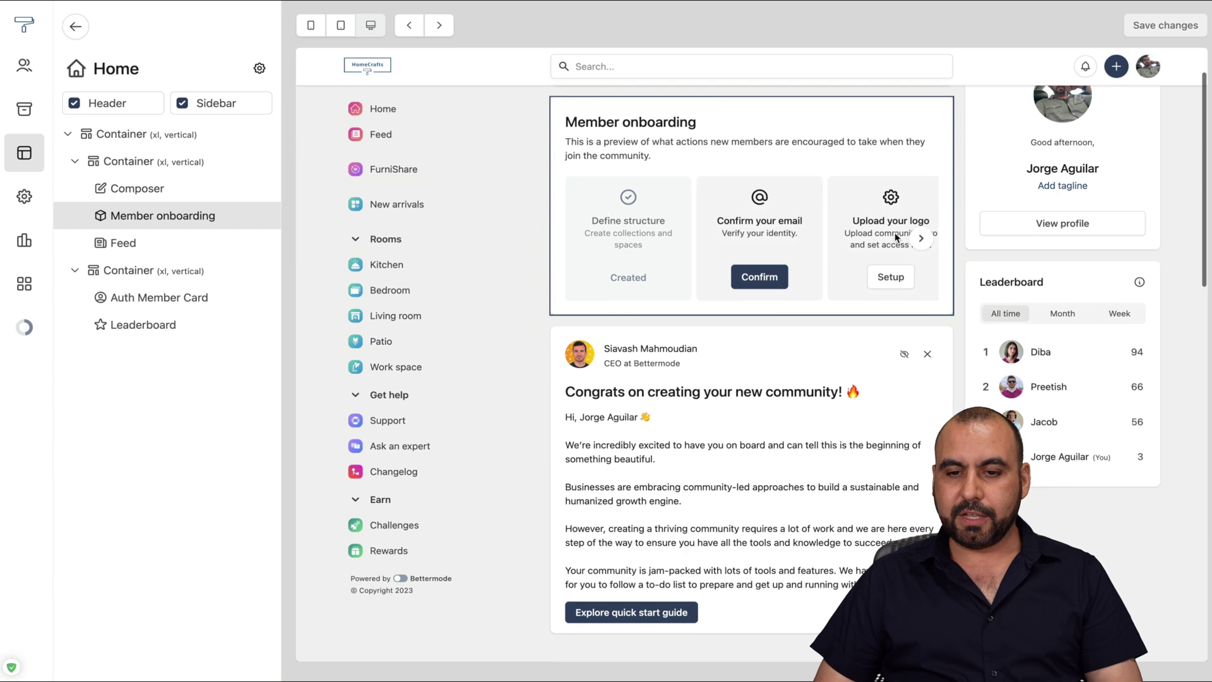
left_click(873, 366)
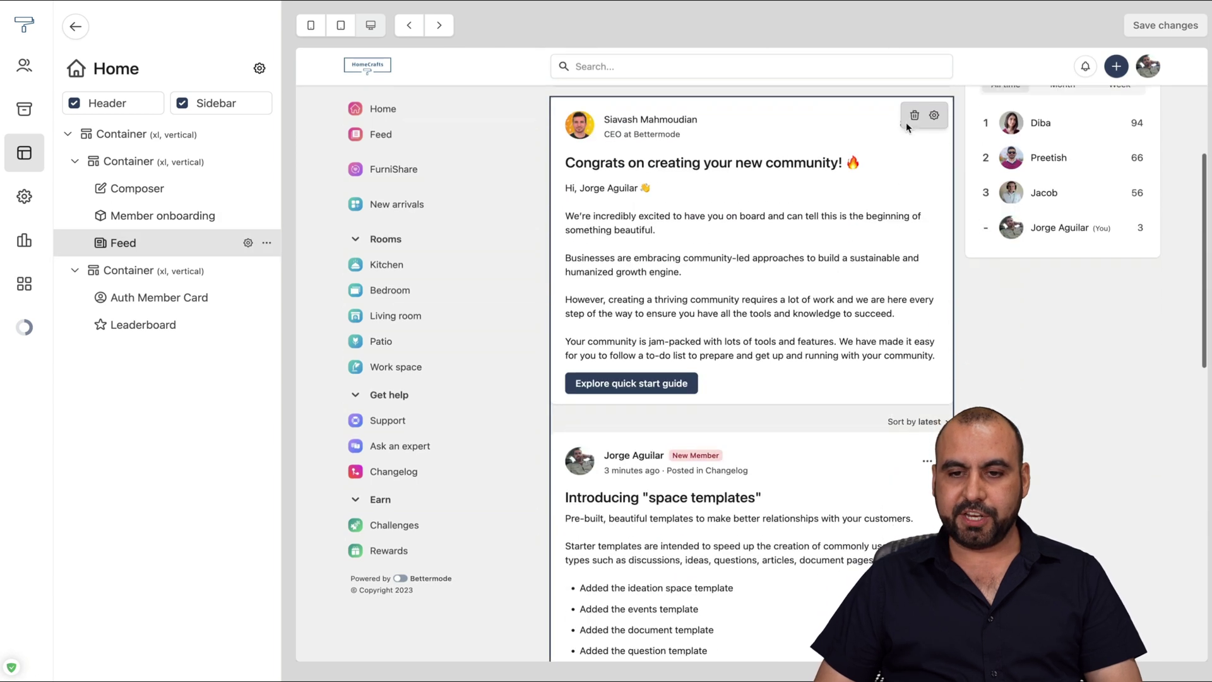
- Switch the Home Feed's default view style to Row view, then back to Card view
left_click(935, 115)
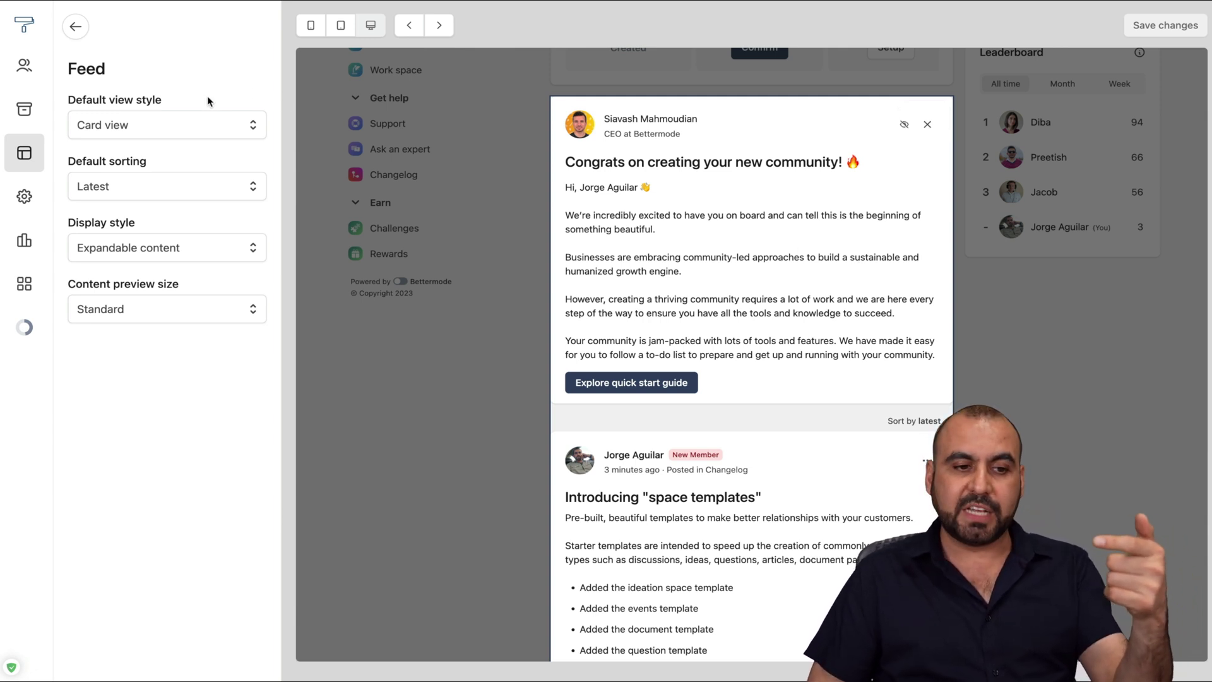
left_click(160, 125)
left_click(140, 191)
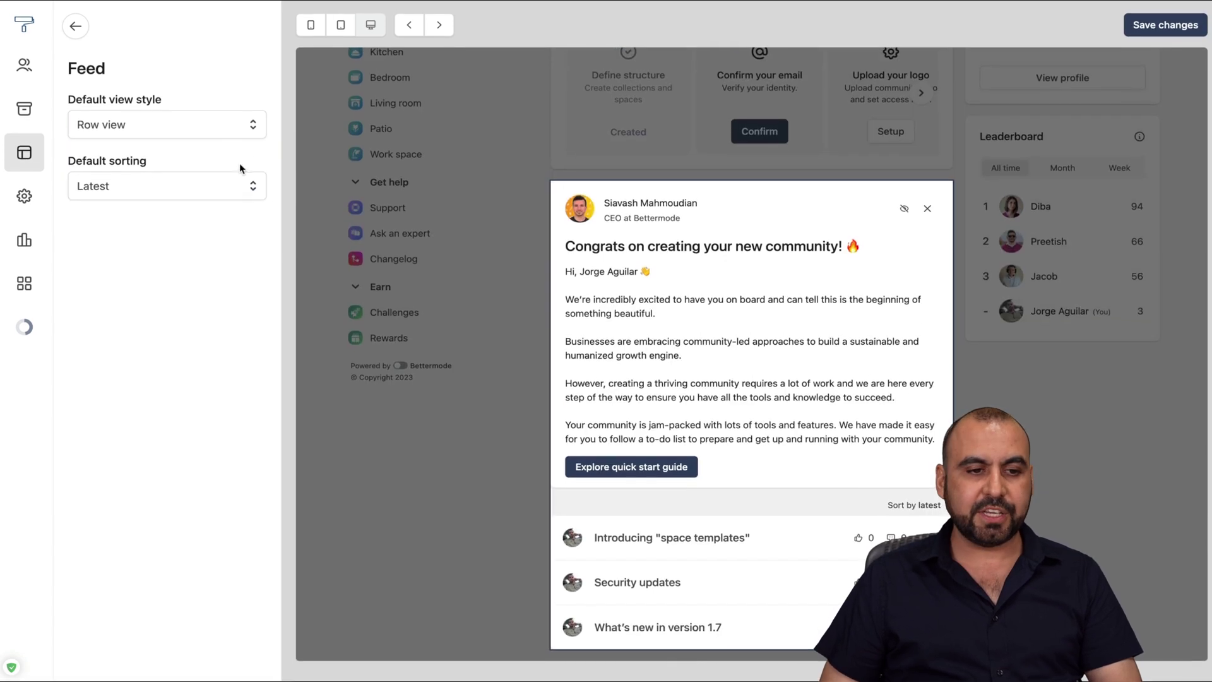
left_click(222, 126)
left_click(211, 158)
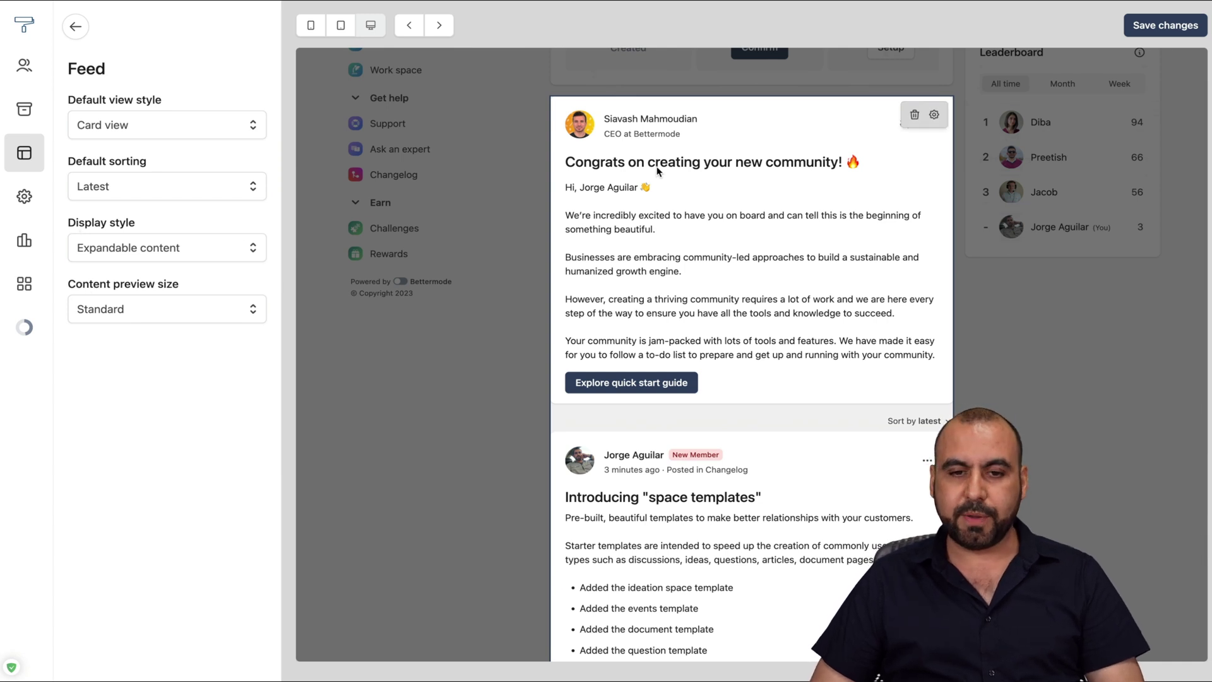
left_click(862, 76)
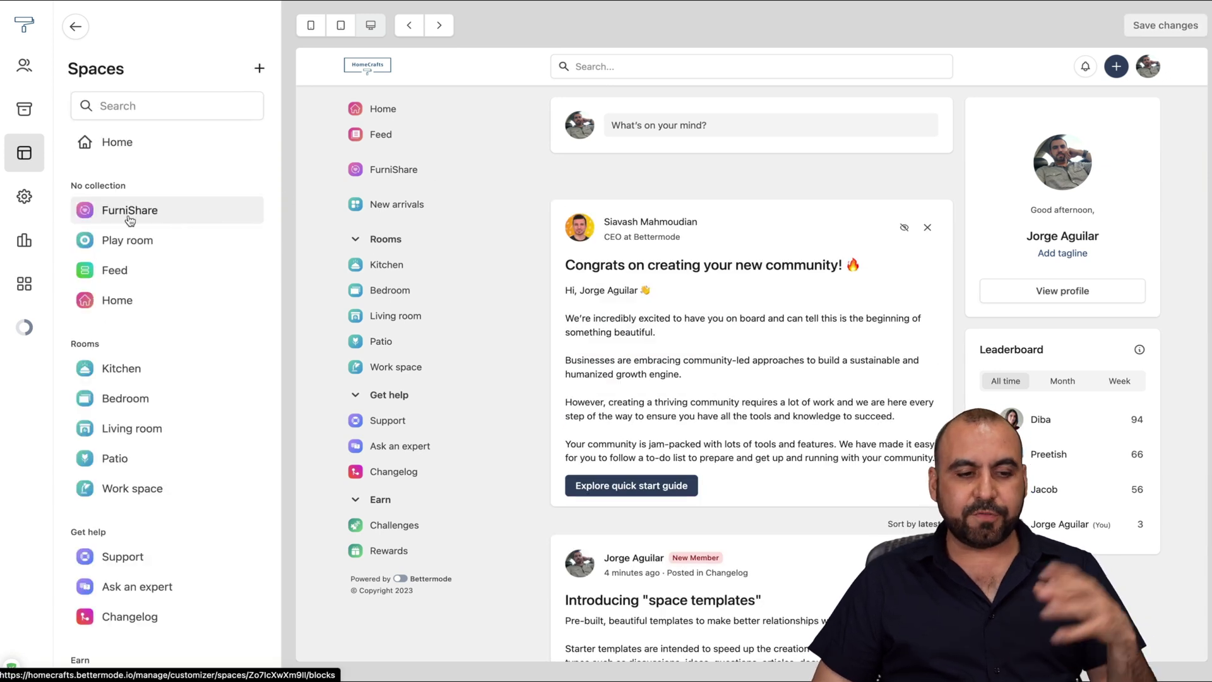
- In the Changelog Posts block, toggle Display link in heading on and off, then open Latest
scroll(164, 442, "down", 2)
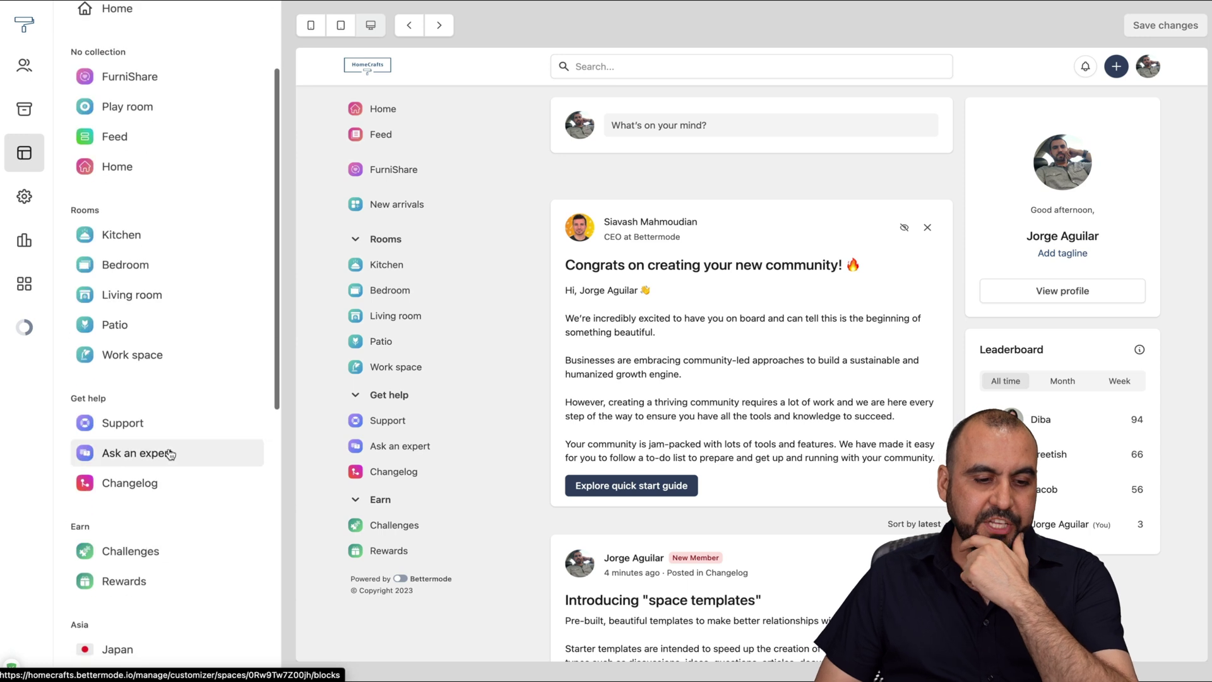
left_click(133, 487)
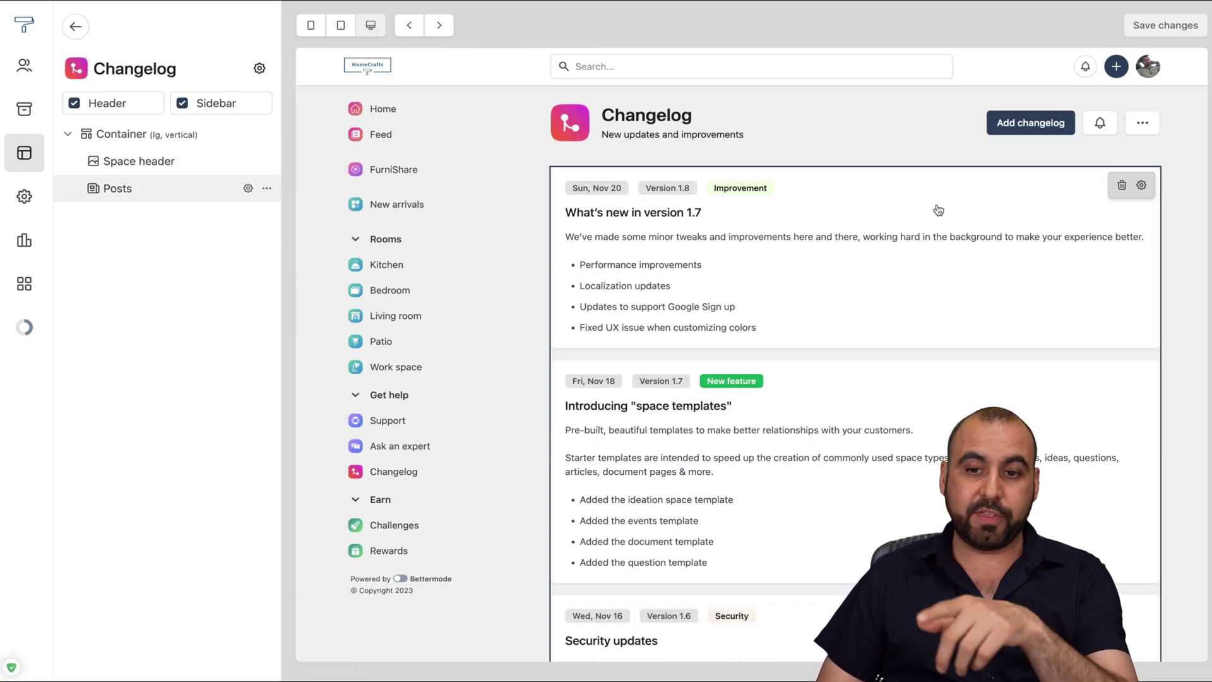
left_click(1141, 186)
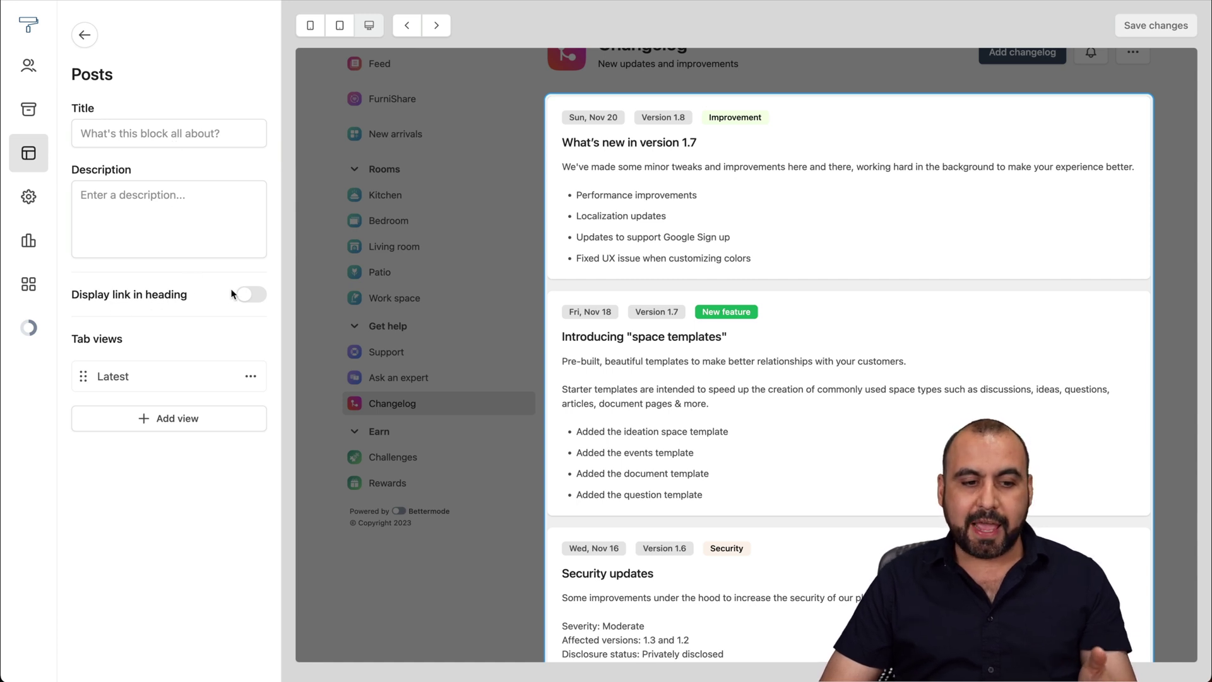
left_click(251, 295)
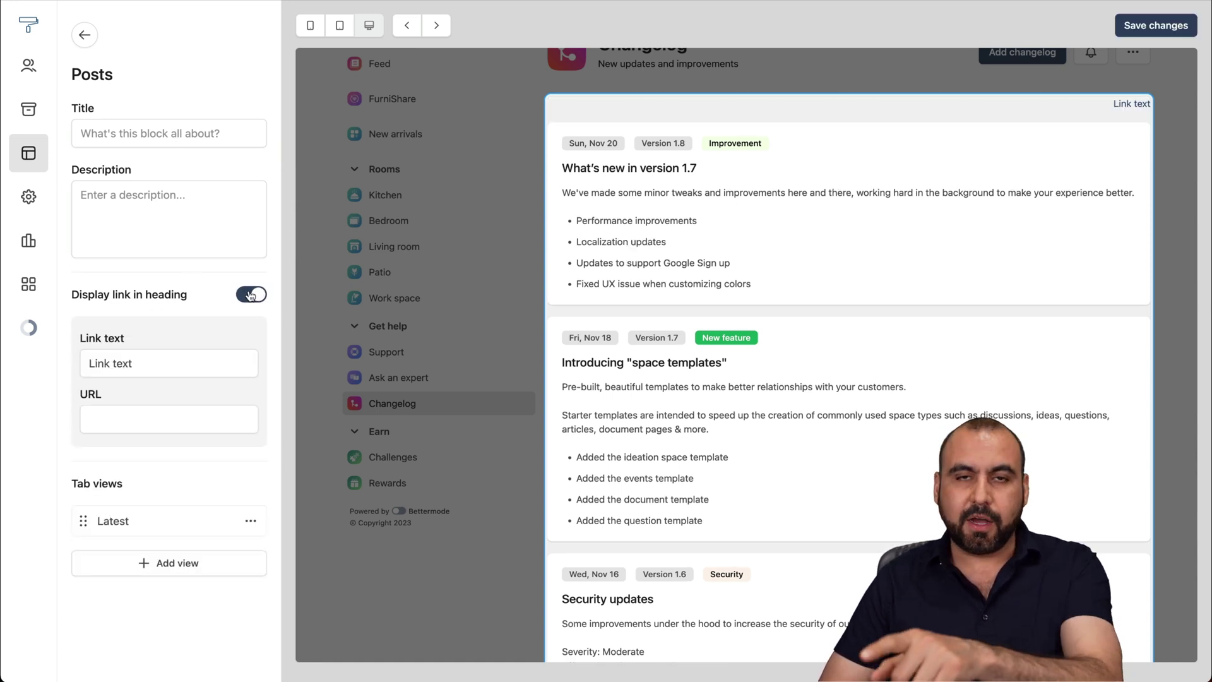
left_click(251, 295)
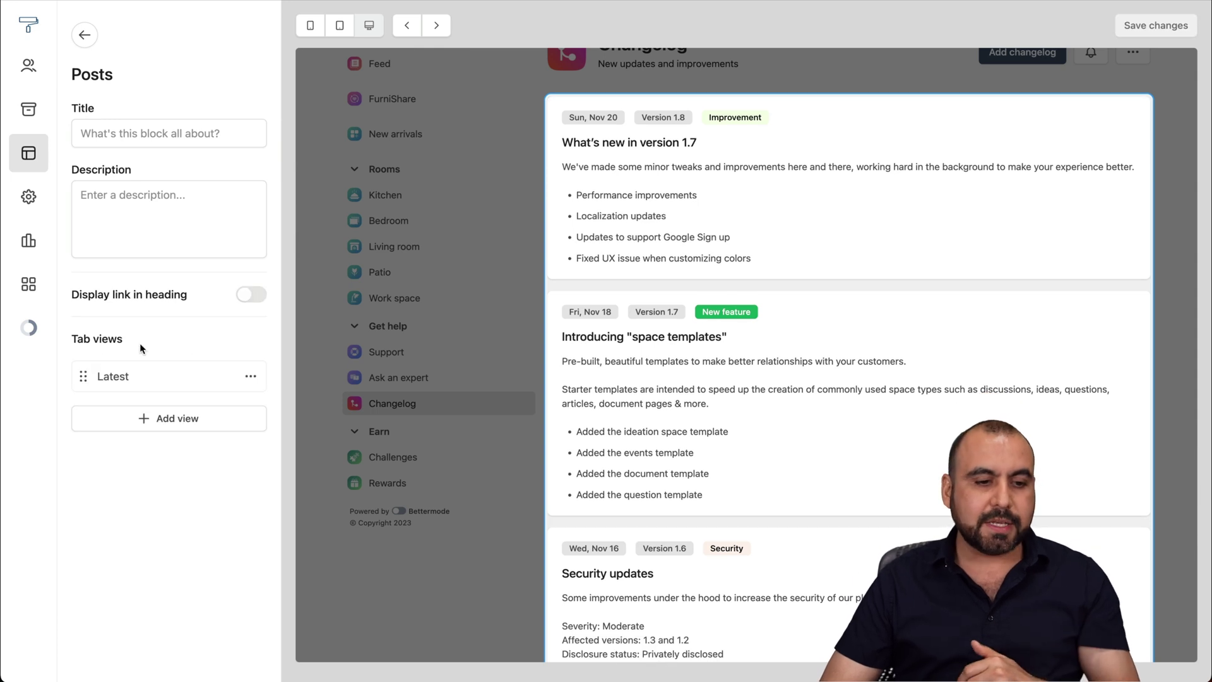
left_click(127, 377)
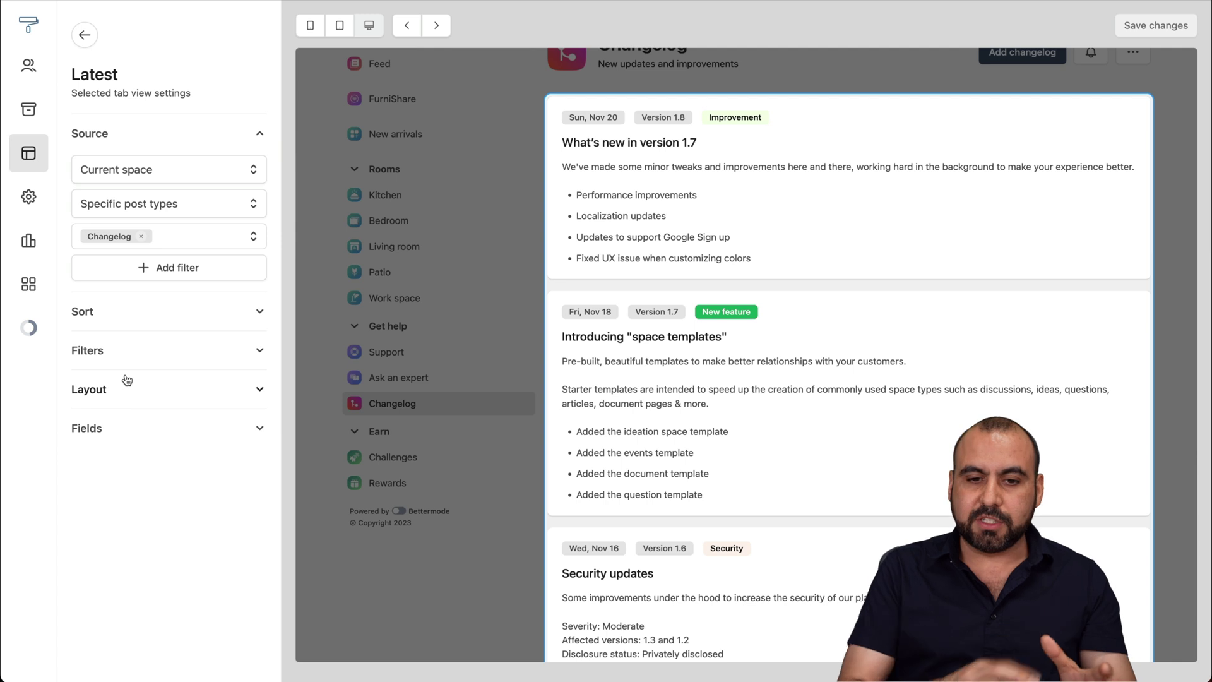
- Inspect the Latest view's source post types and the Tags and Title fixed filter options, unchanged
mouse_move(654, 263)
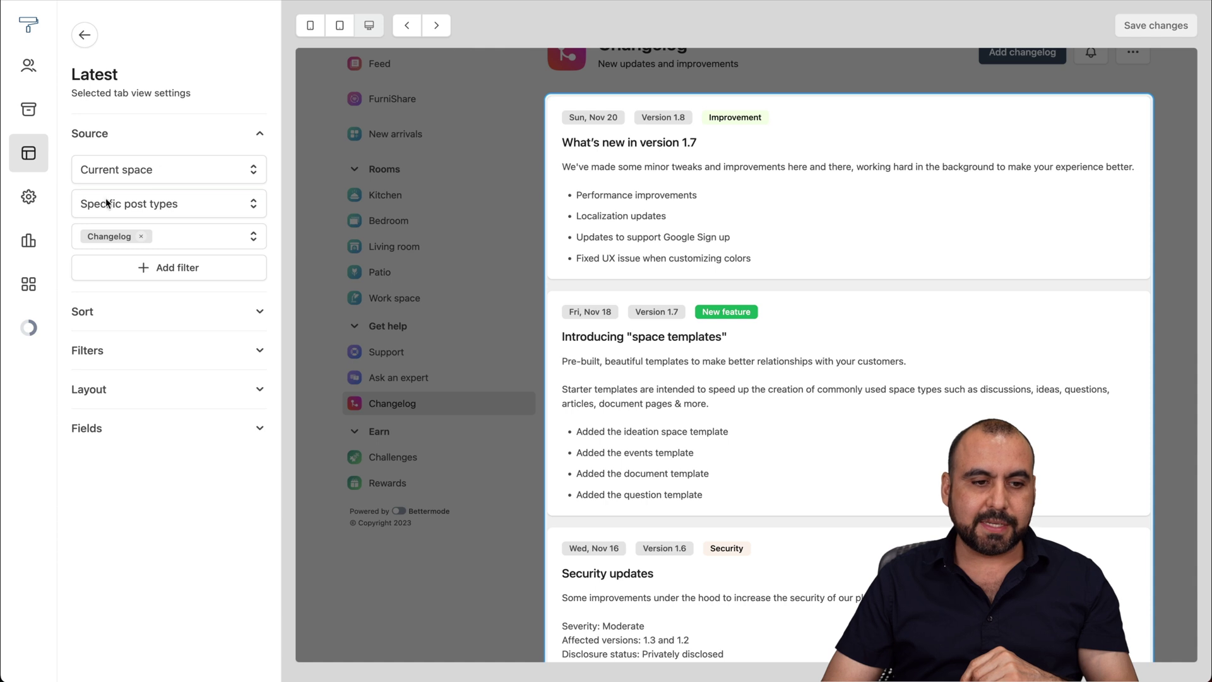
left_click(133, 209)
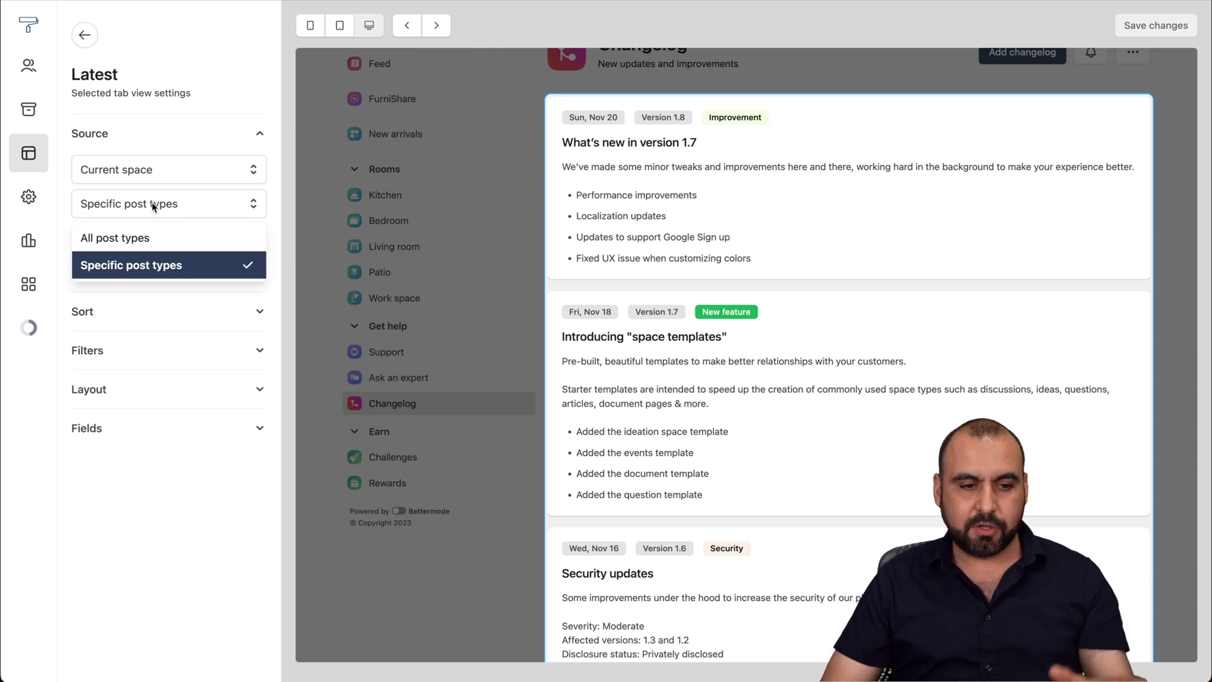
left_click(154, 207)
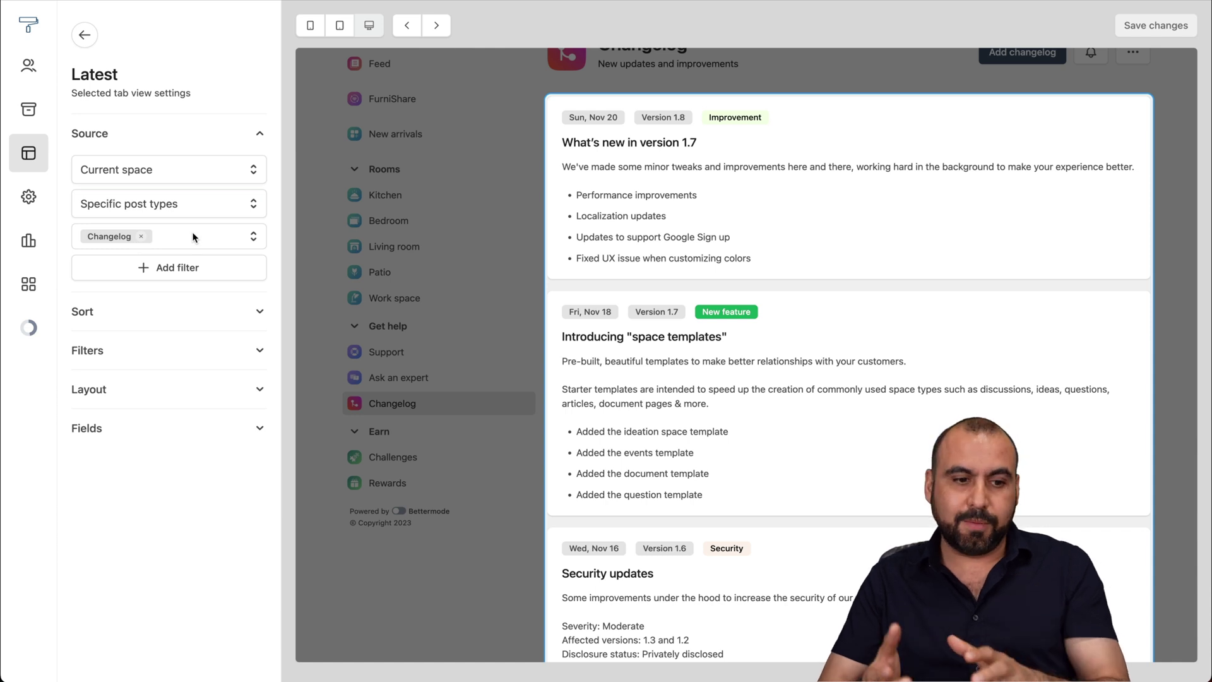
left_click(198, 265)
left_click(178, 141)
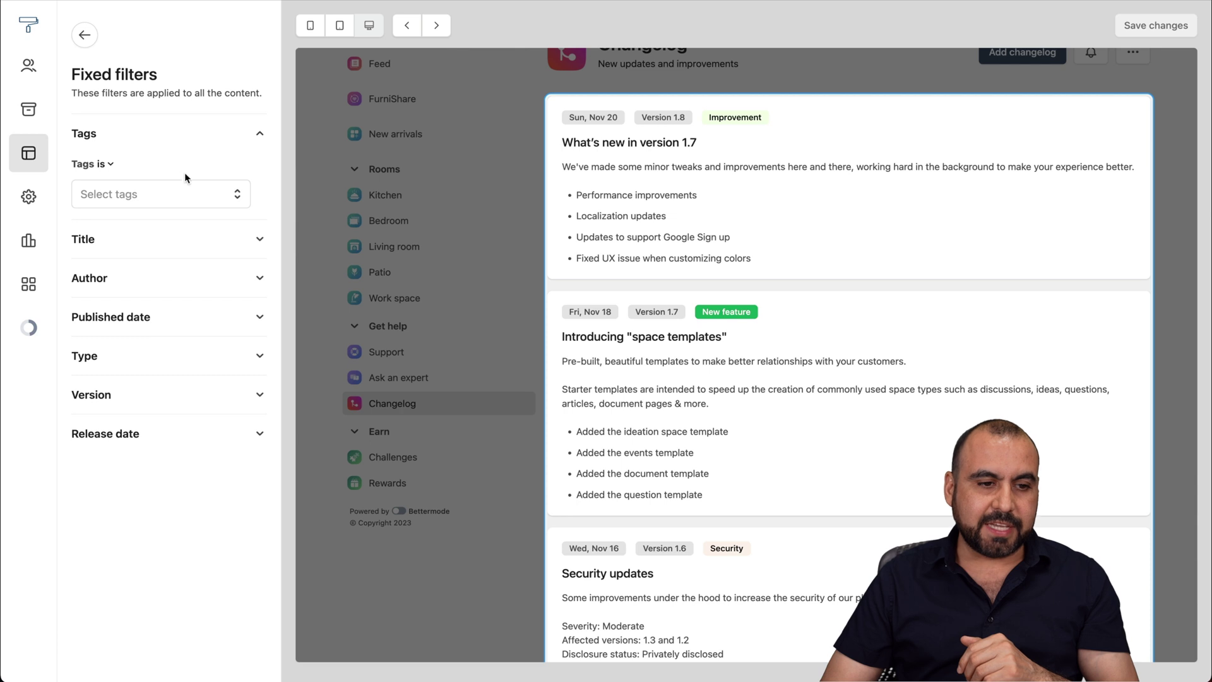
left_click(183, 192)
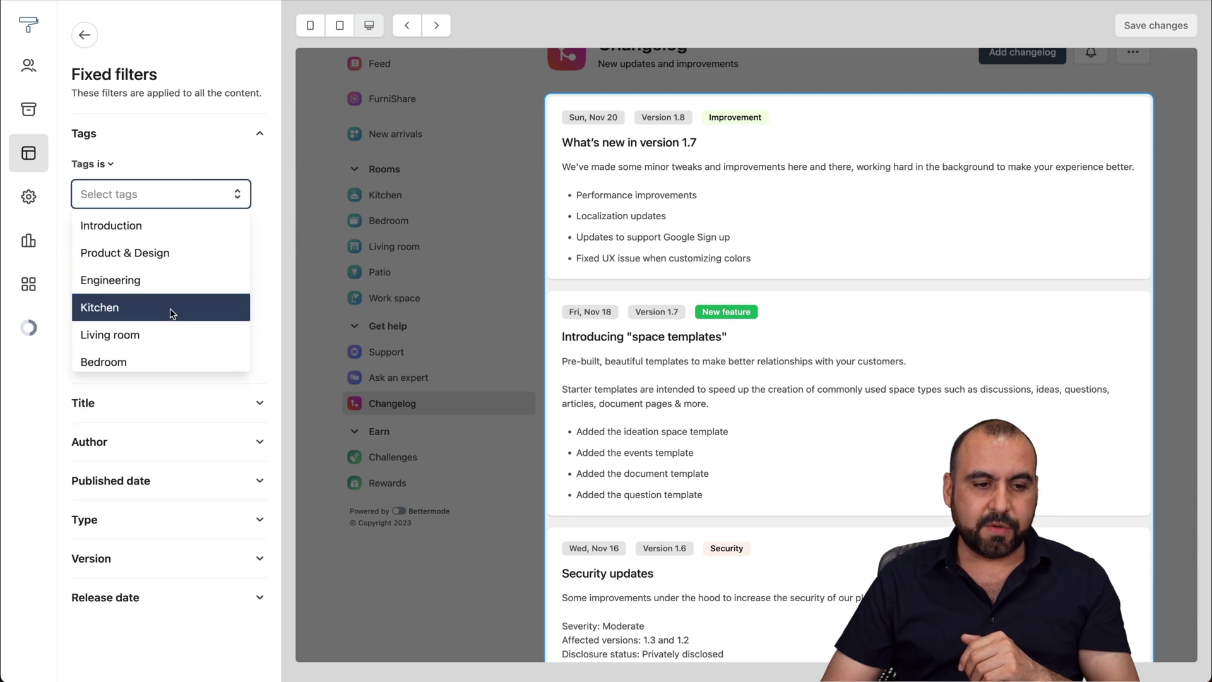
left_click(235, 166)
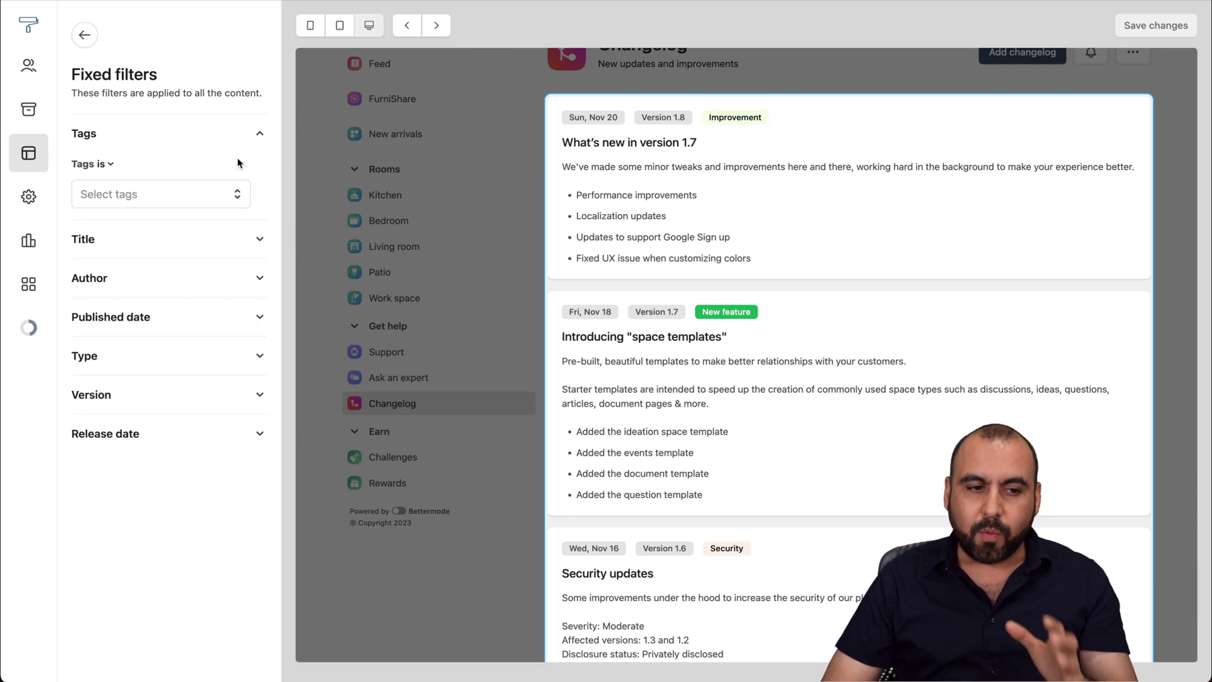
left_click(190, 257)
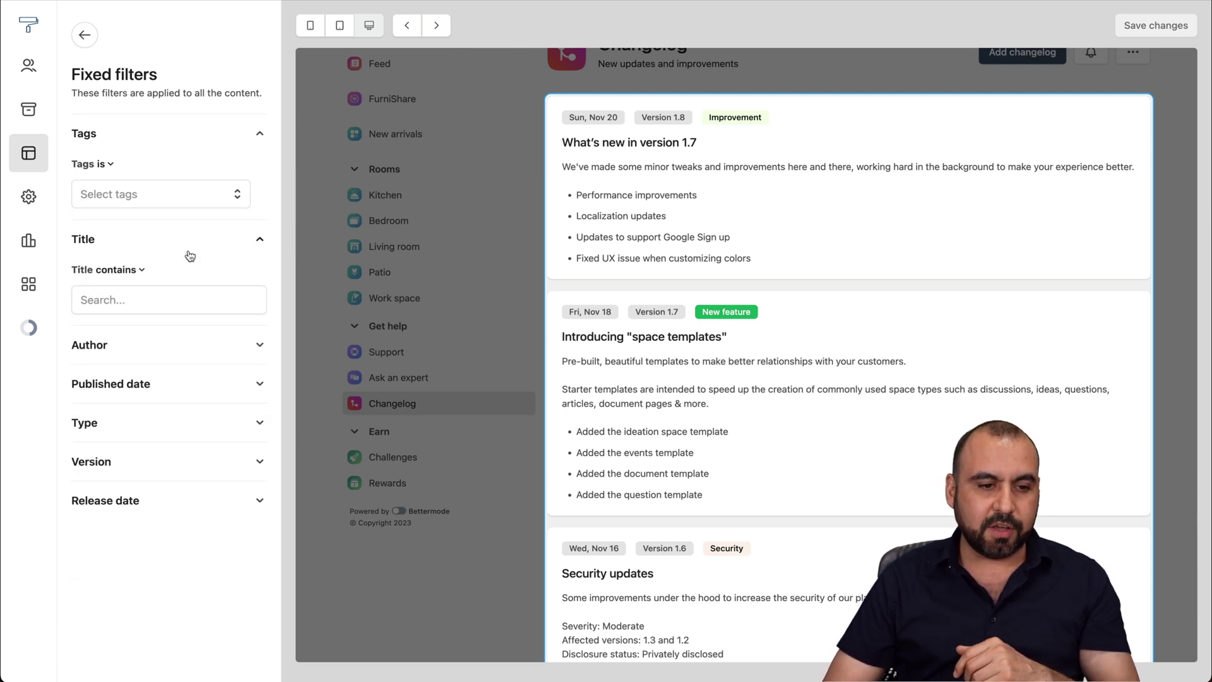
left_click(86, 36)
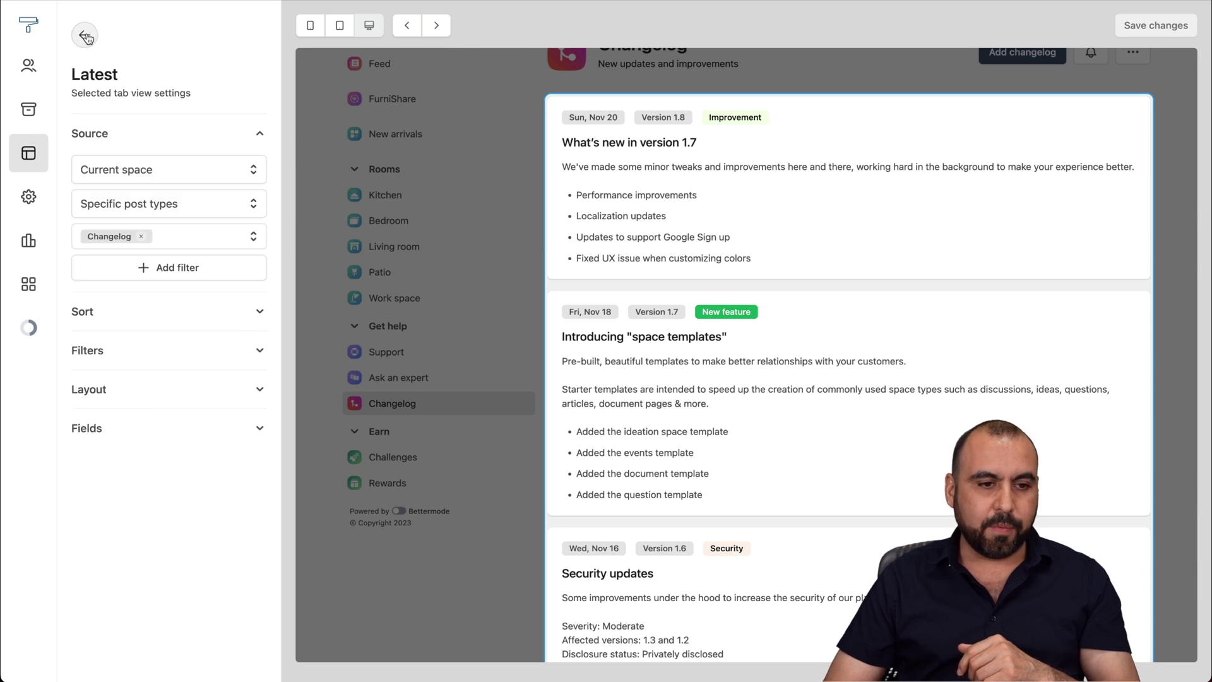
- Check the release-date sort fields without changing them, then expand the Filters section
left_click(147, 310)
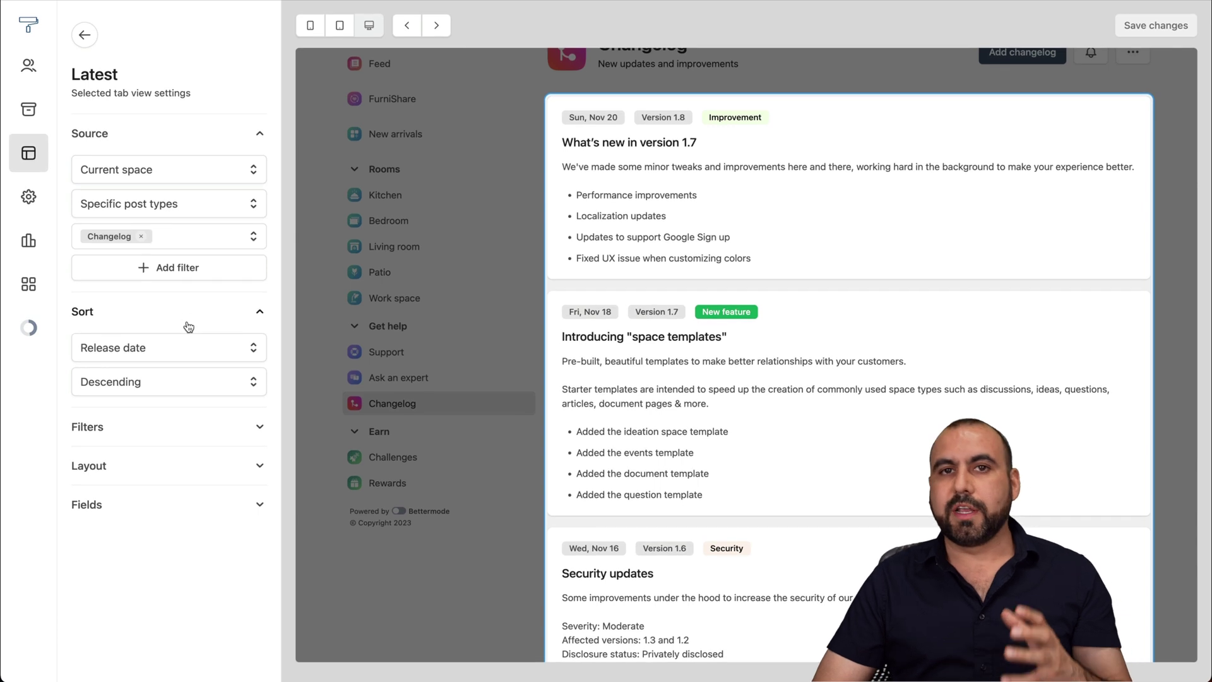
left_click(191, 346)
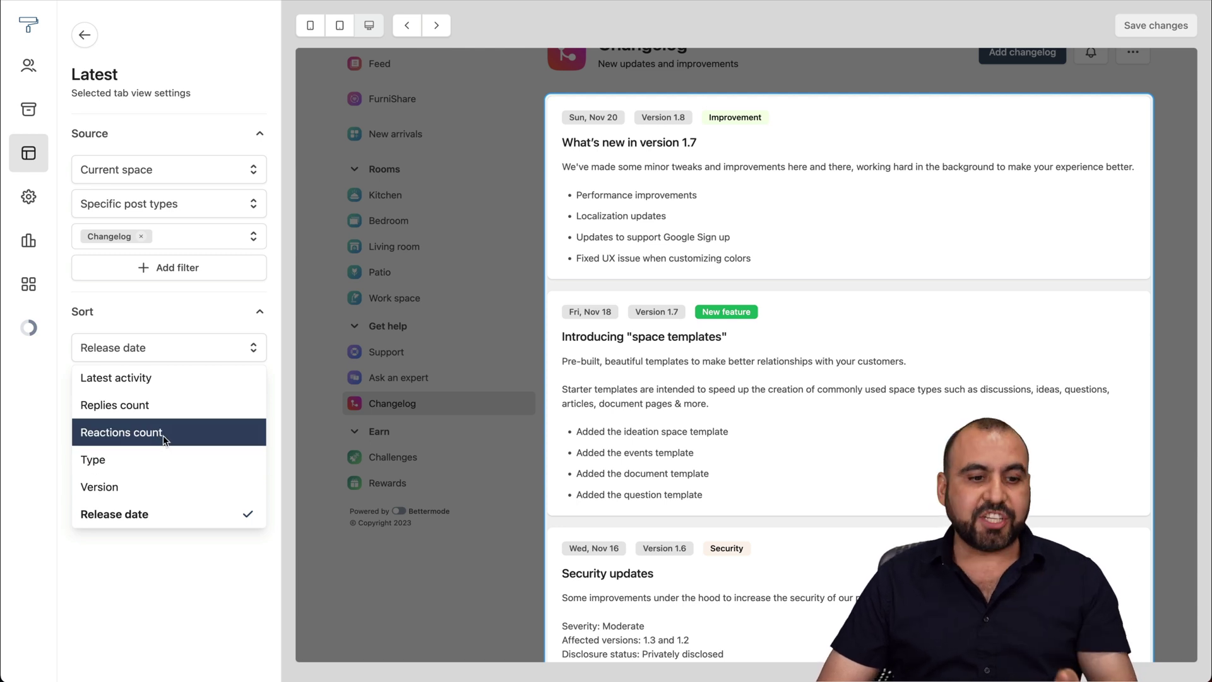
left_click(164, 314)
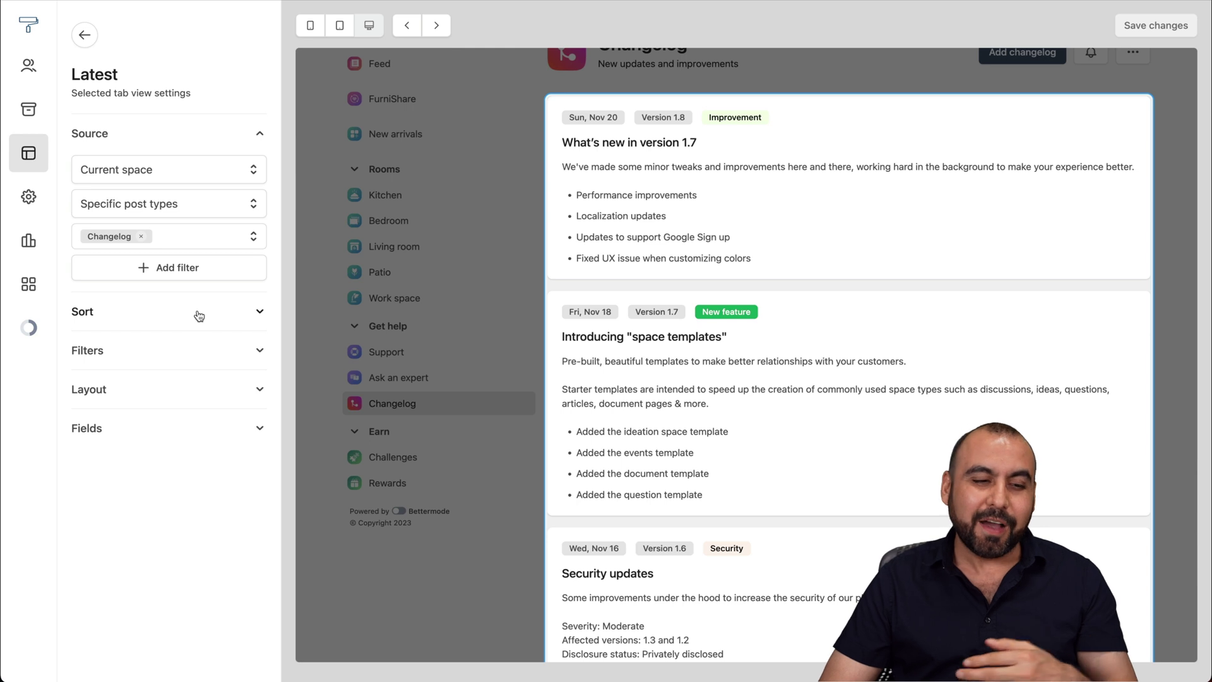
left_click(174, 352)
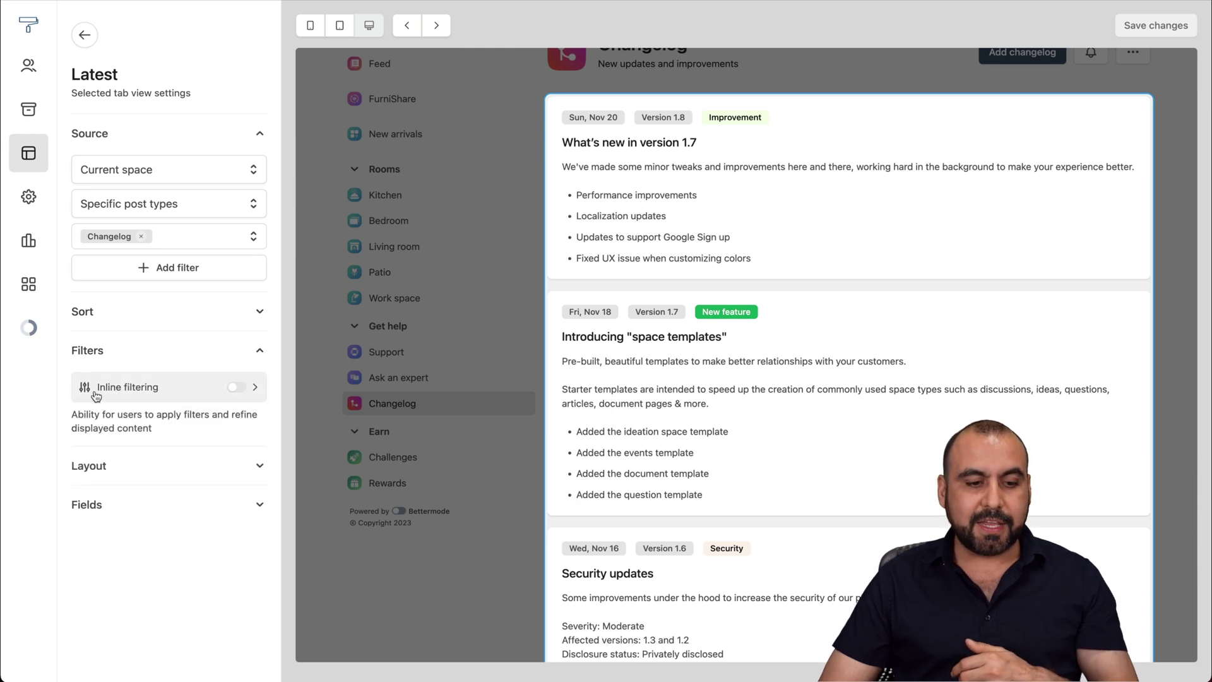
- Enable Inline filtering with Inline appearance for Tags, Title, Author, Published date, Type, Version, Release date
left_click(237, 388)
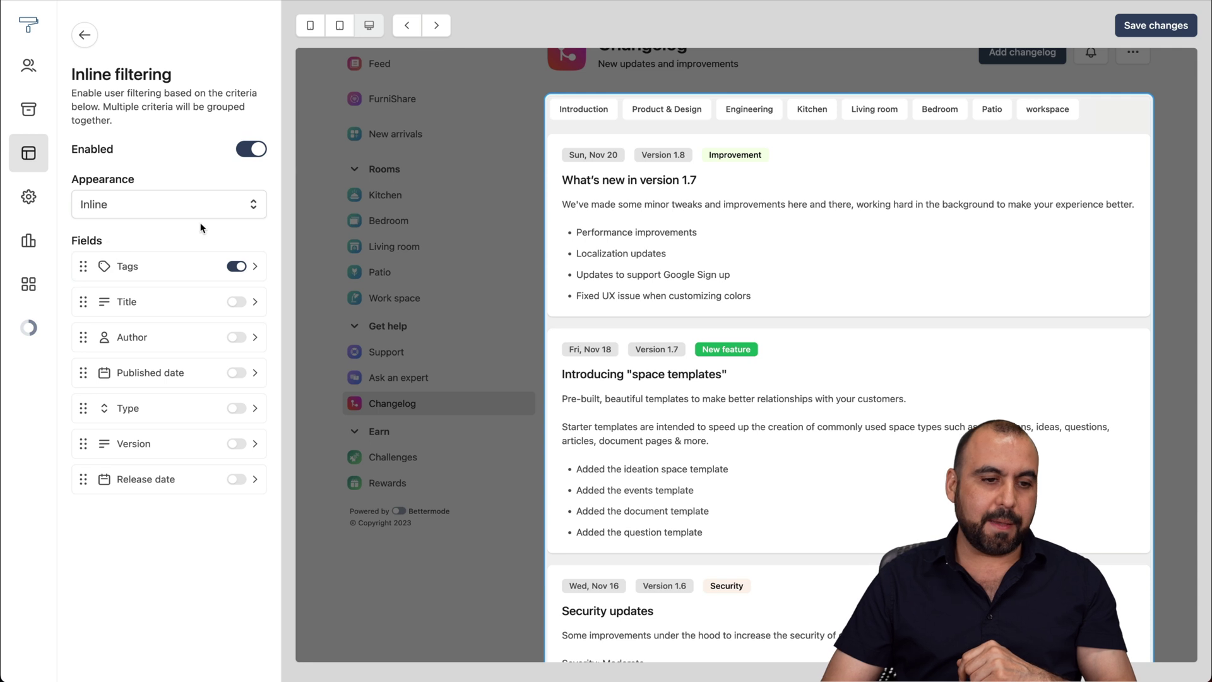
left_click(166, 210)
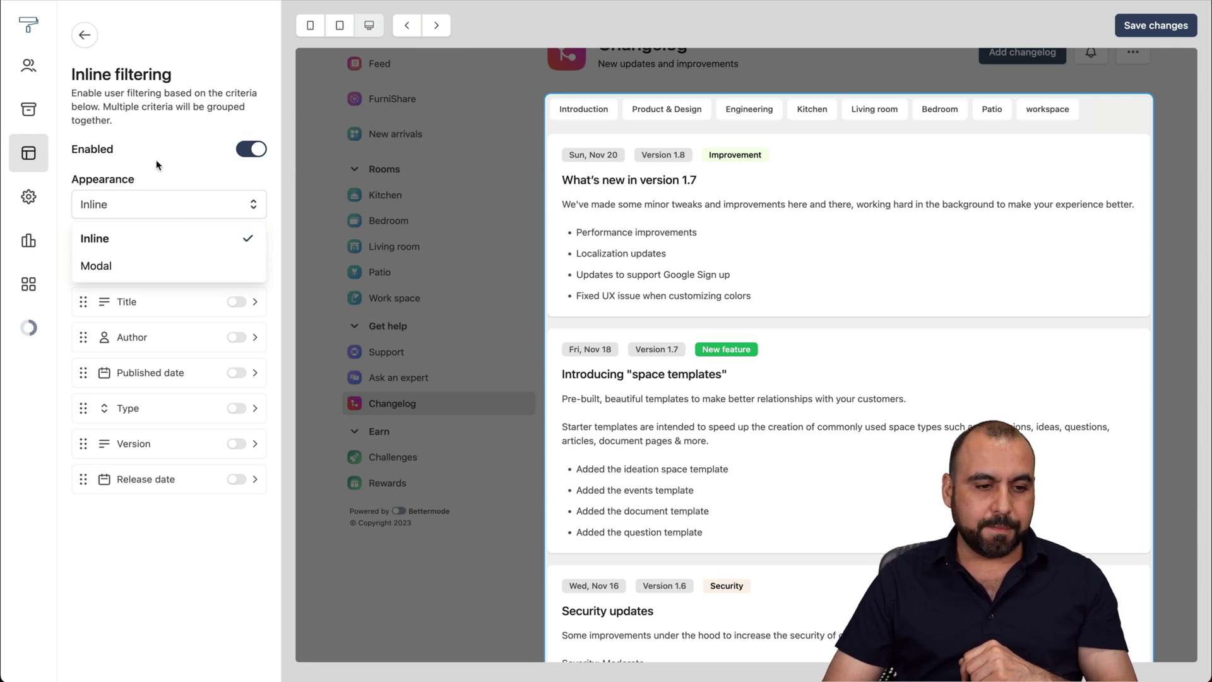
left_click(126, 239)
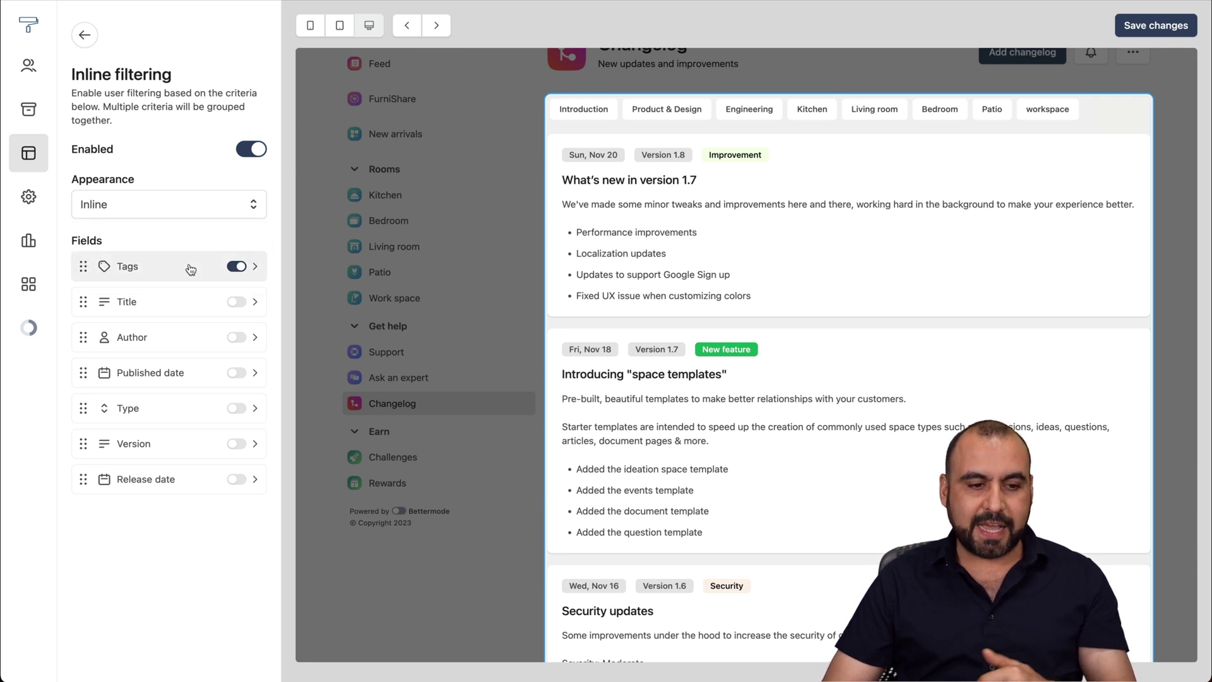
left_click(237, 302)
left_click(236, 339)
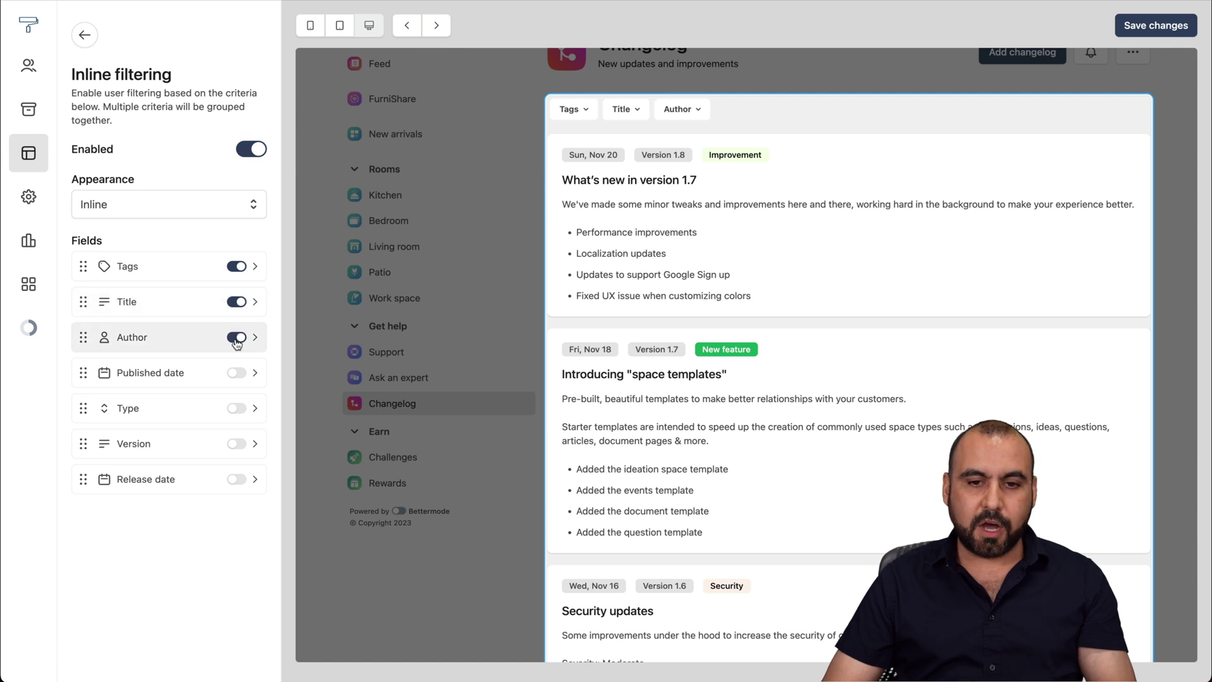
left_click(236, 374)
left_click(236, 409)
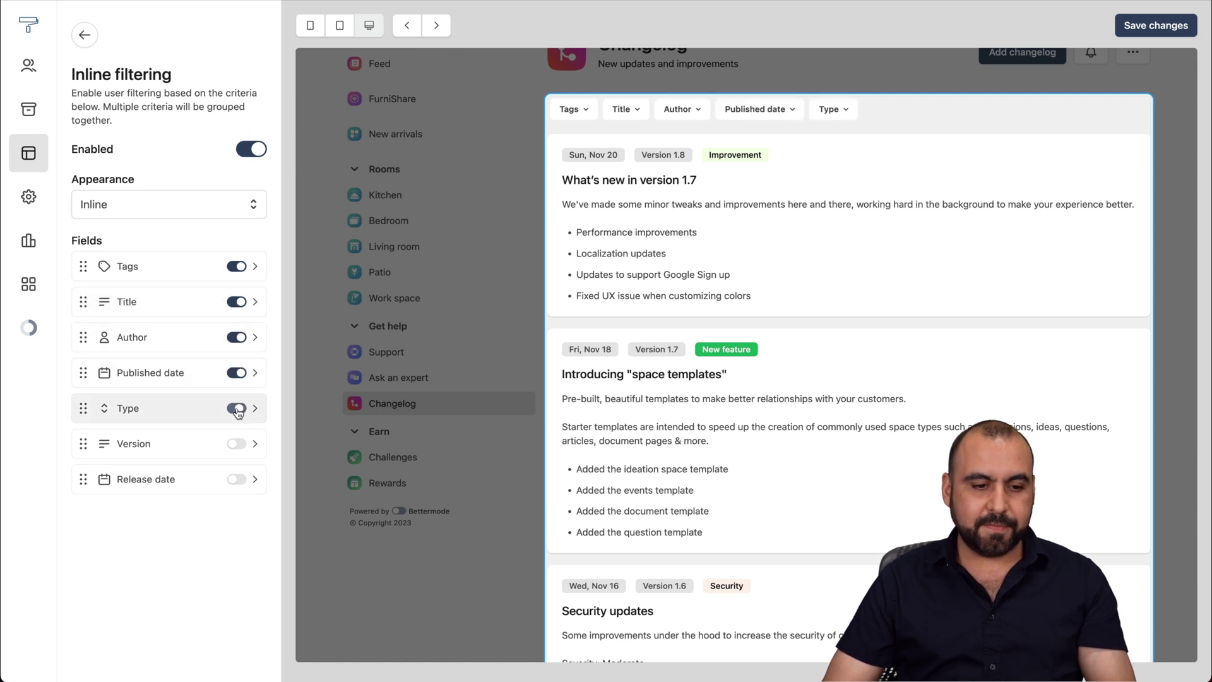
left_click(237, 444)
left_click(238, 480)
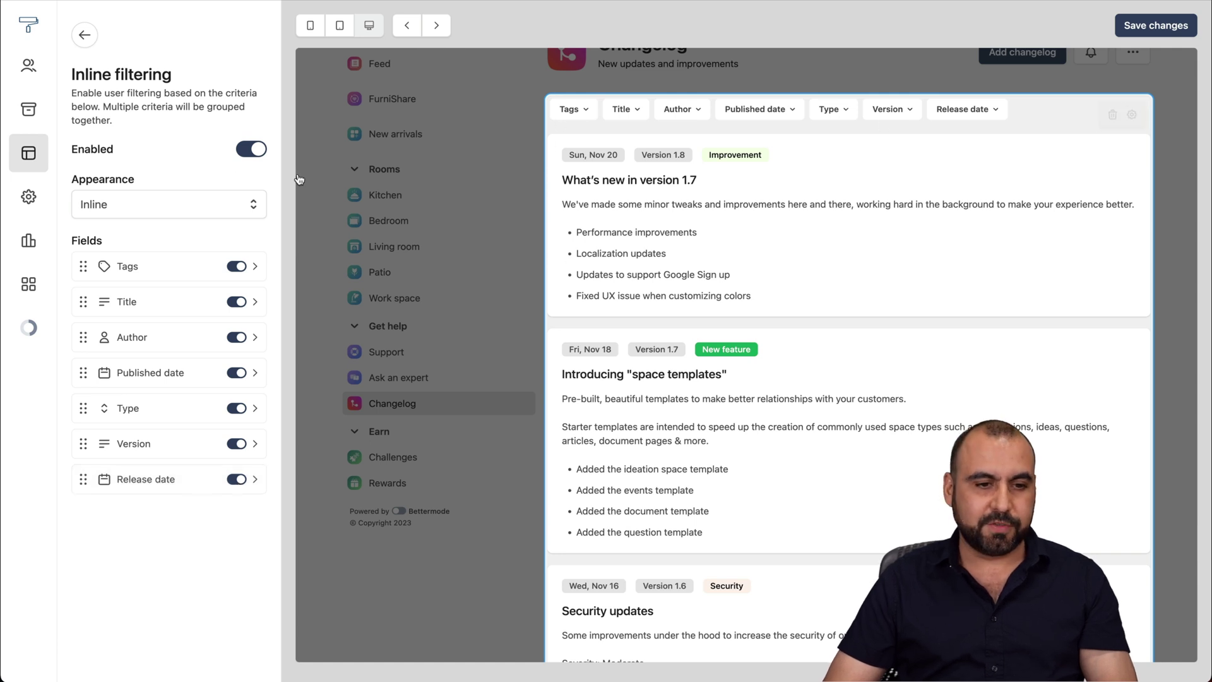
left_click(85, 35)
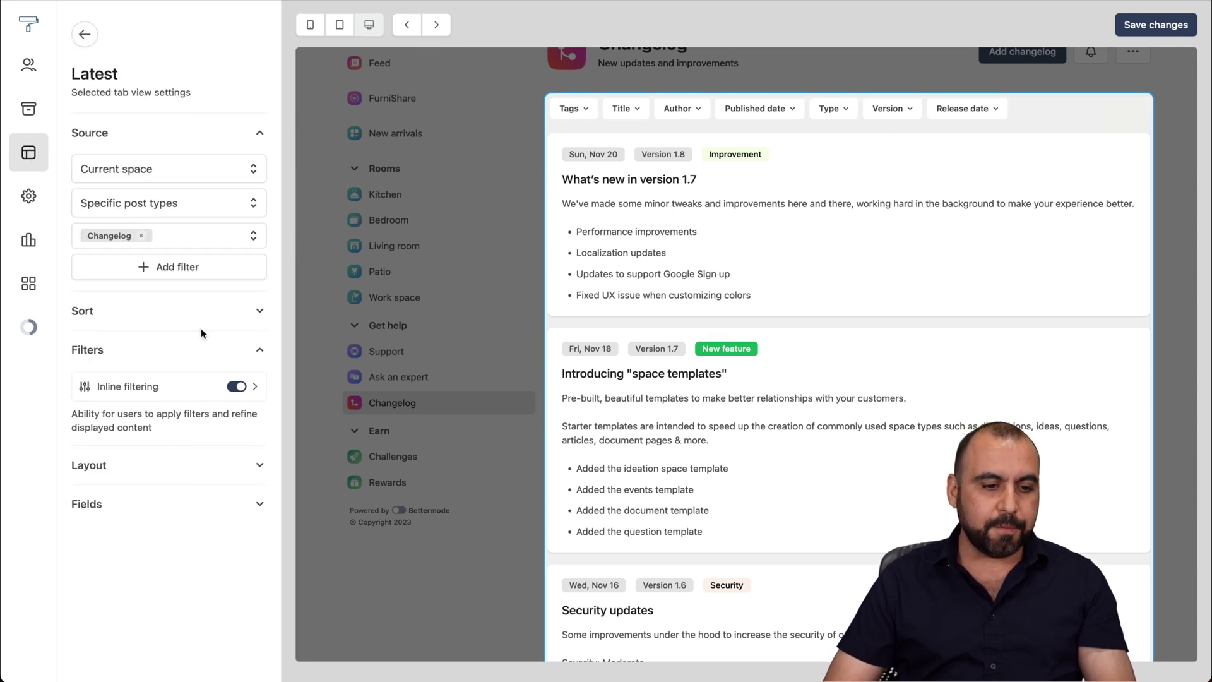
- Set the Changelog posts layout style to List, then to Card
left_click(179, 466)
scroll(189, 475, "down", 1)
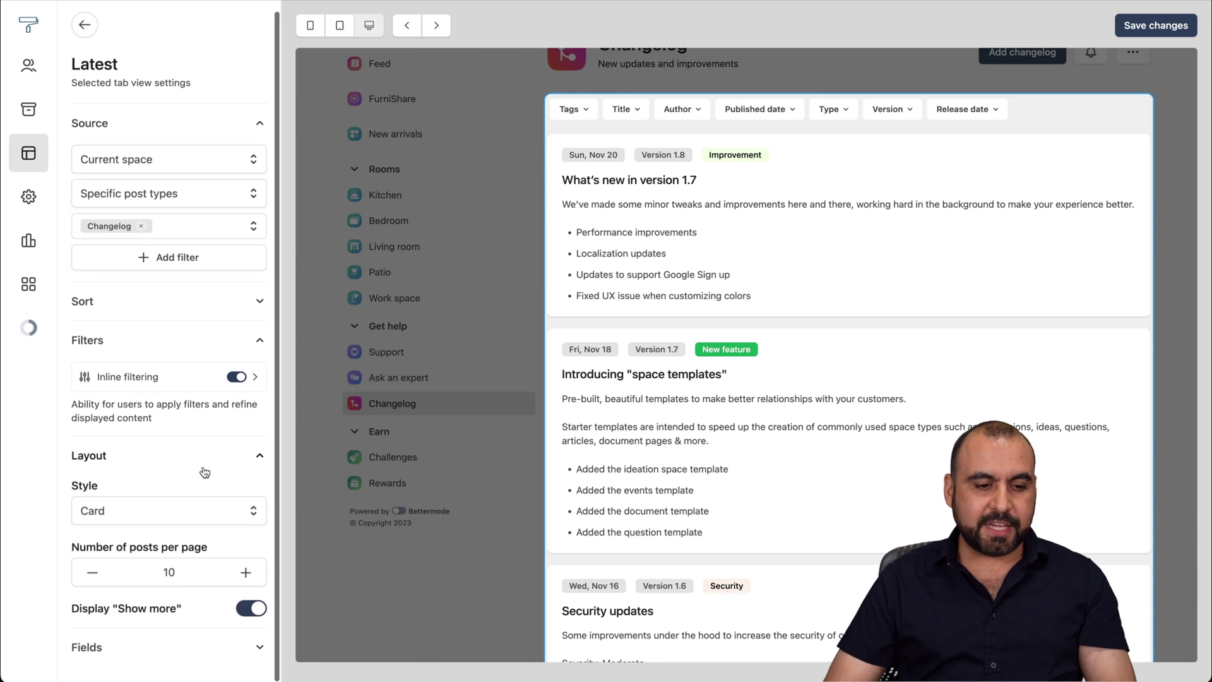
left_click(217, 510)
left_click(183, 600)
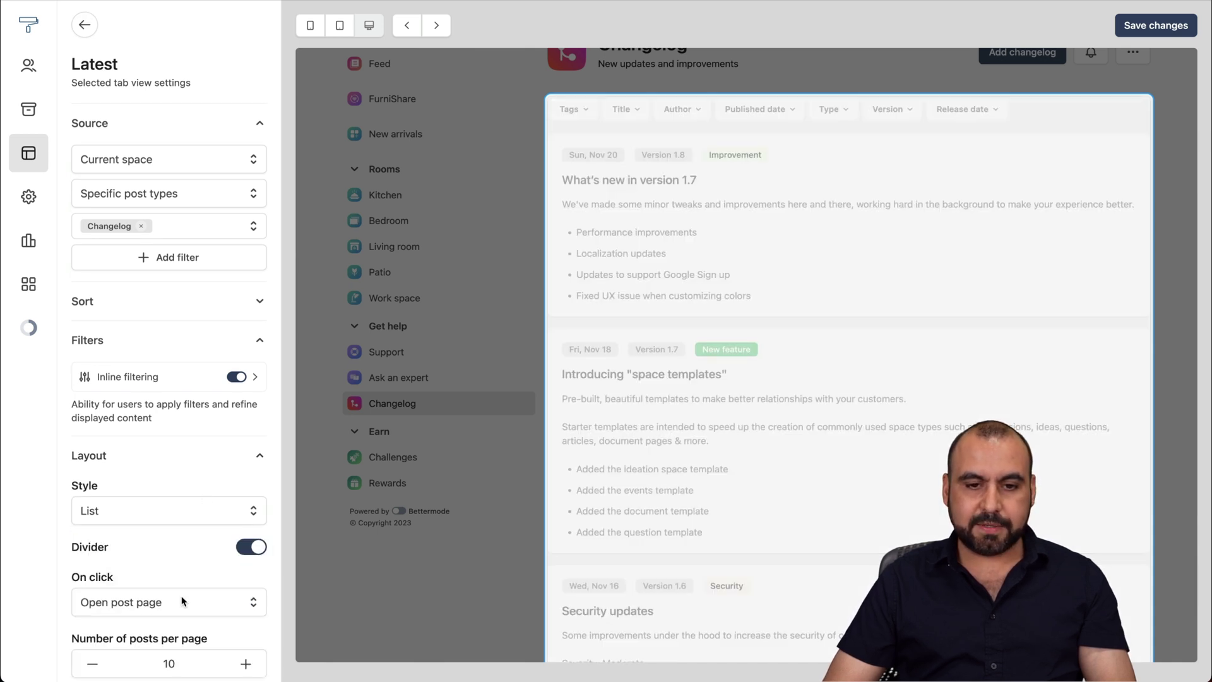
left_click(171, 510)
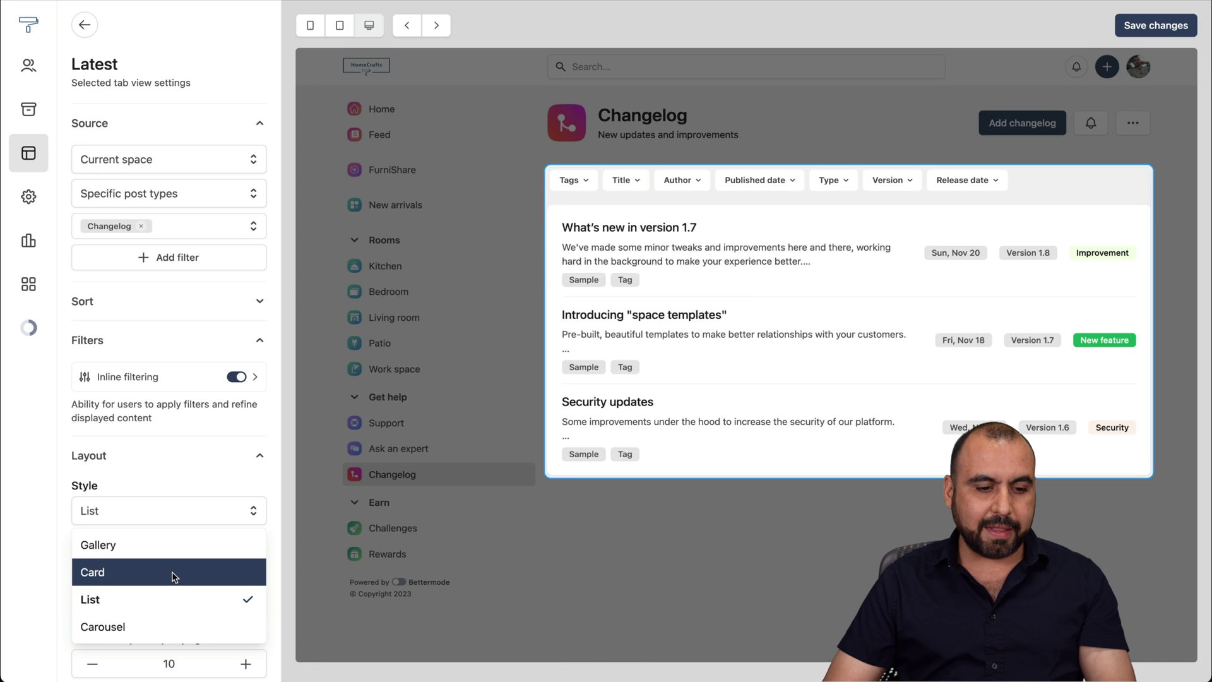
left_click(171, 573)
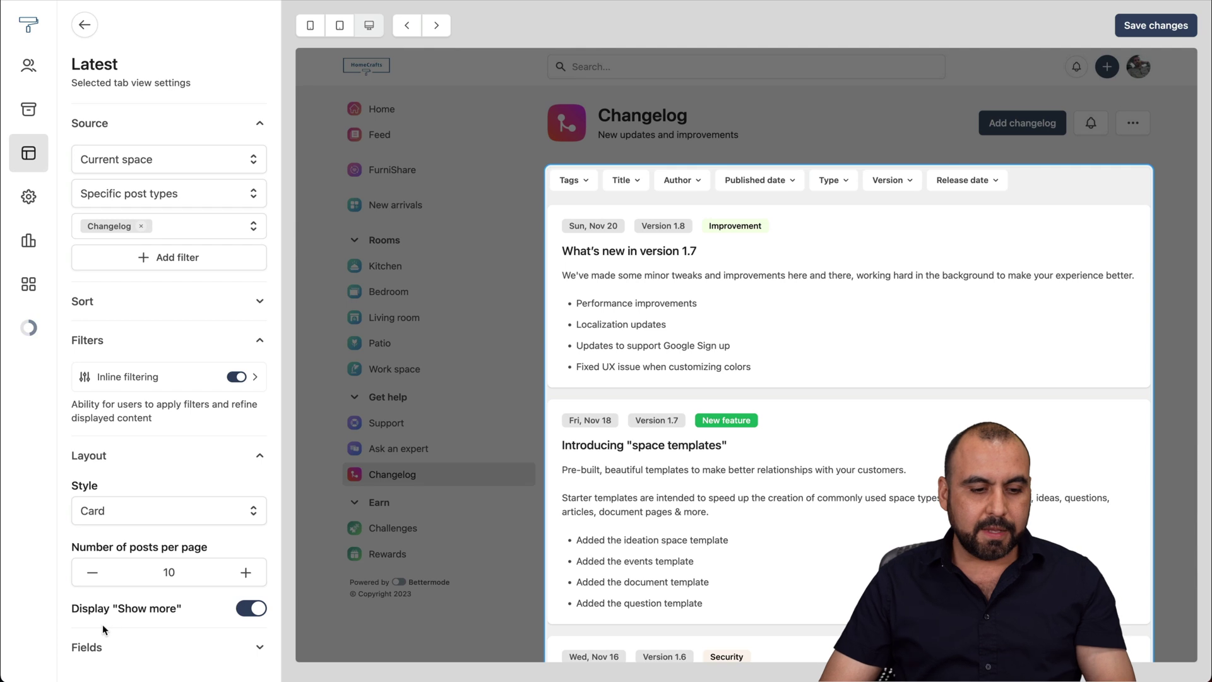
- Keep Version shown and Tags hidden on the cards, and turn on Publish date
left_click(240, 648)
scroll(238, 649, "down", 8)
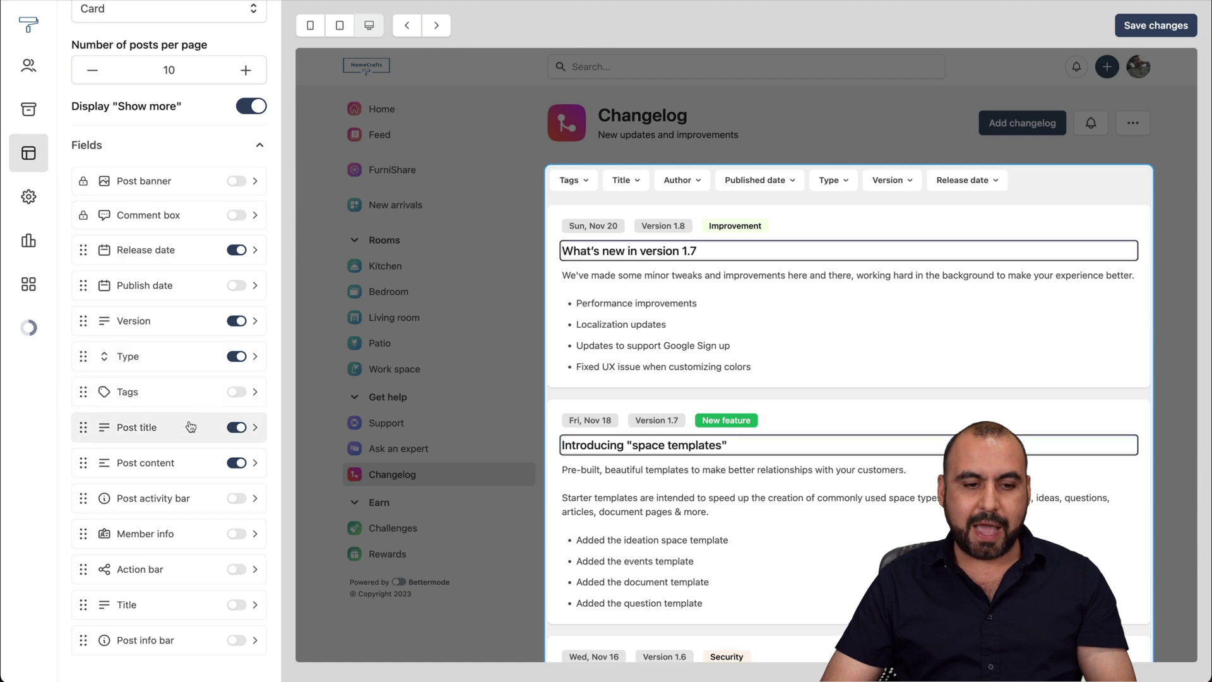
left_click(240, 324)
left_click(240, 324)
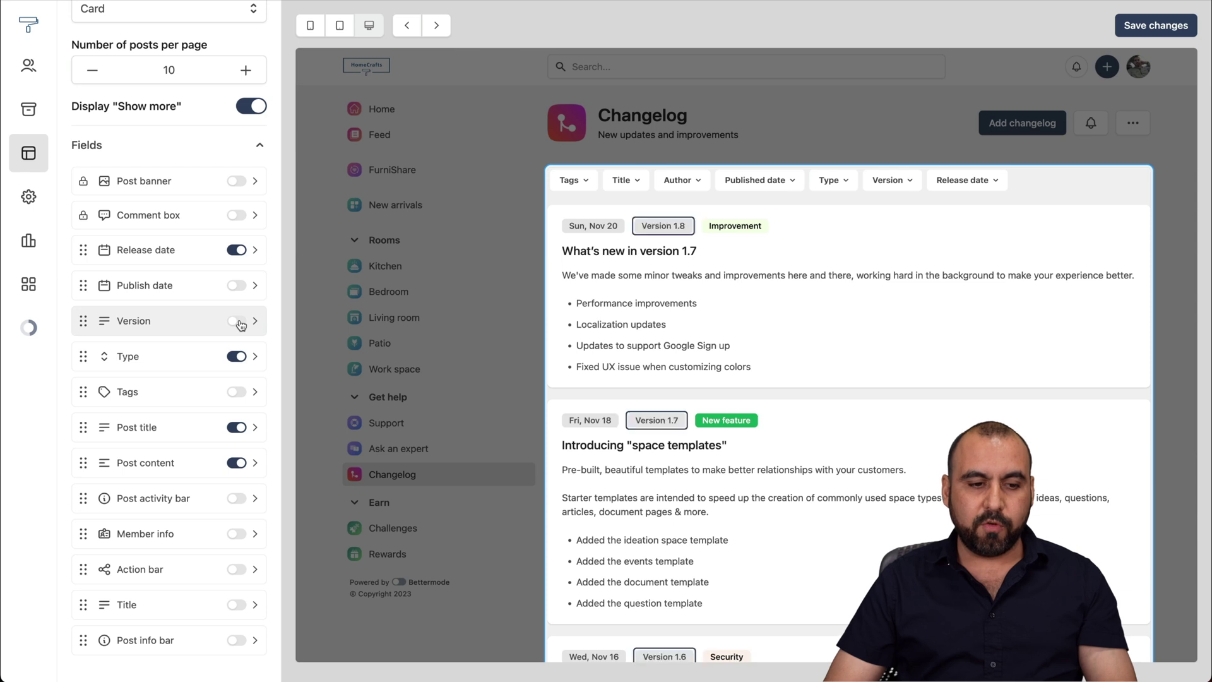
left_click(241, 393)
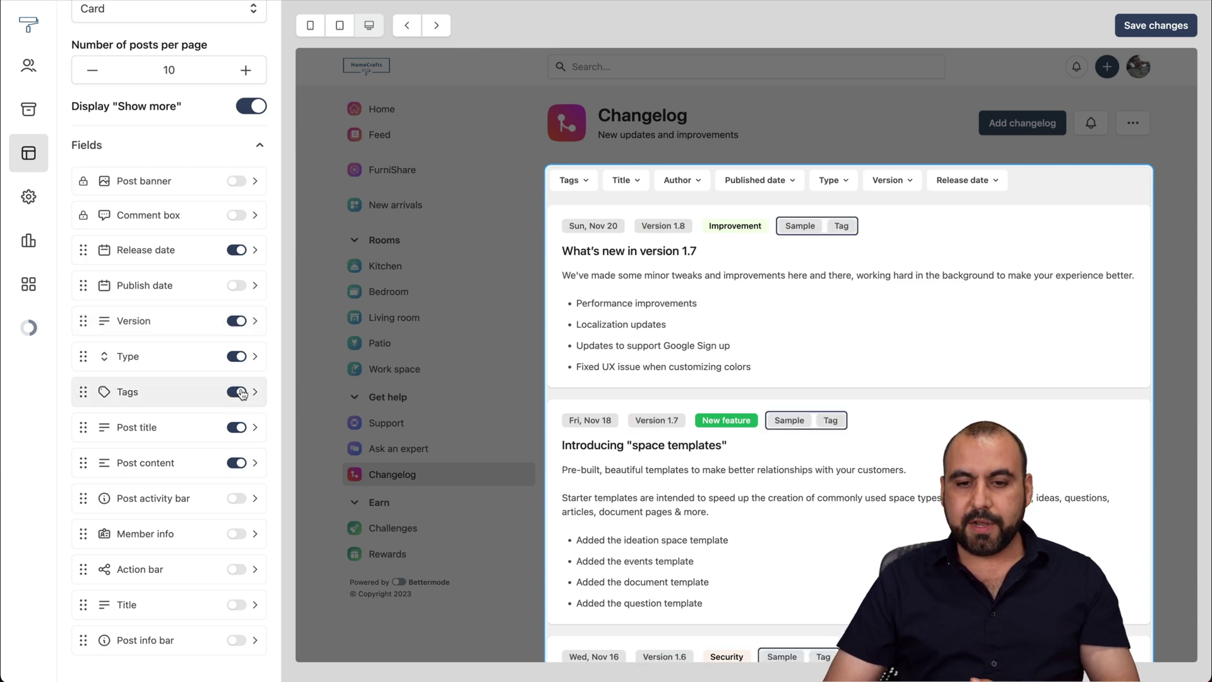
left_click(242, 393)
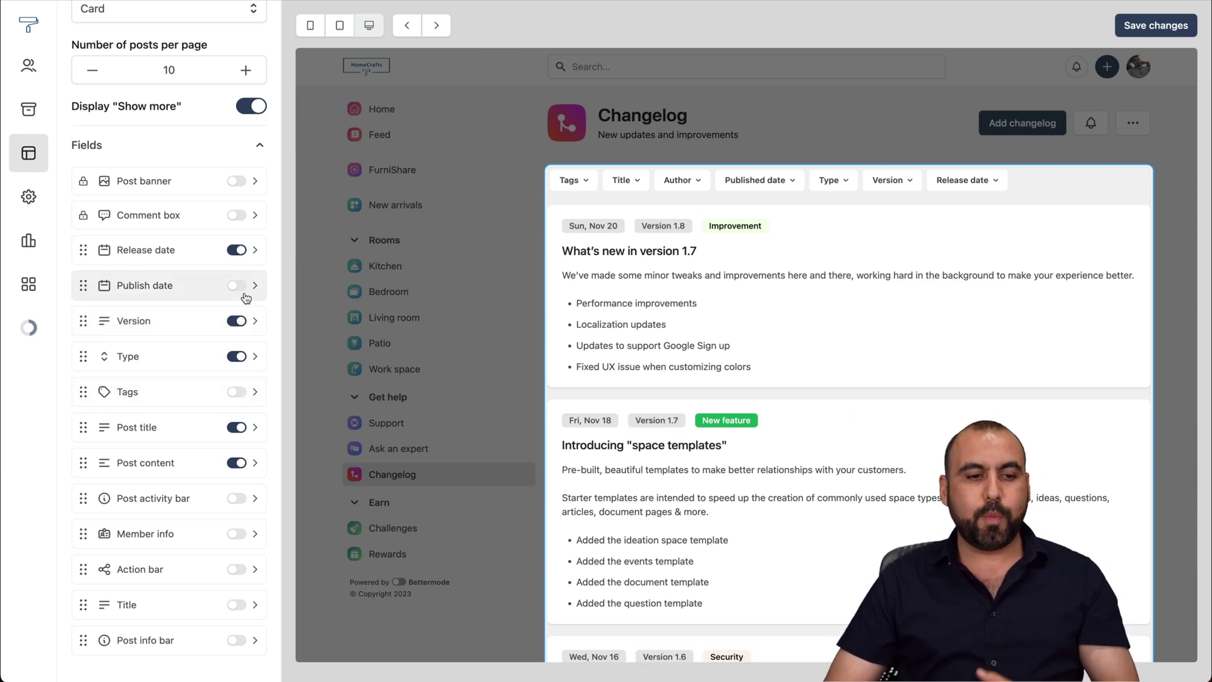
left_click(240, 287)
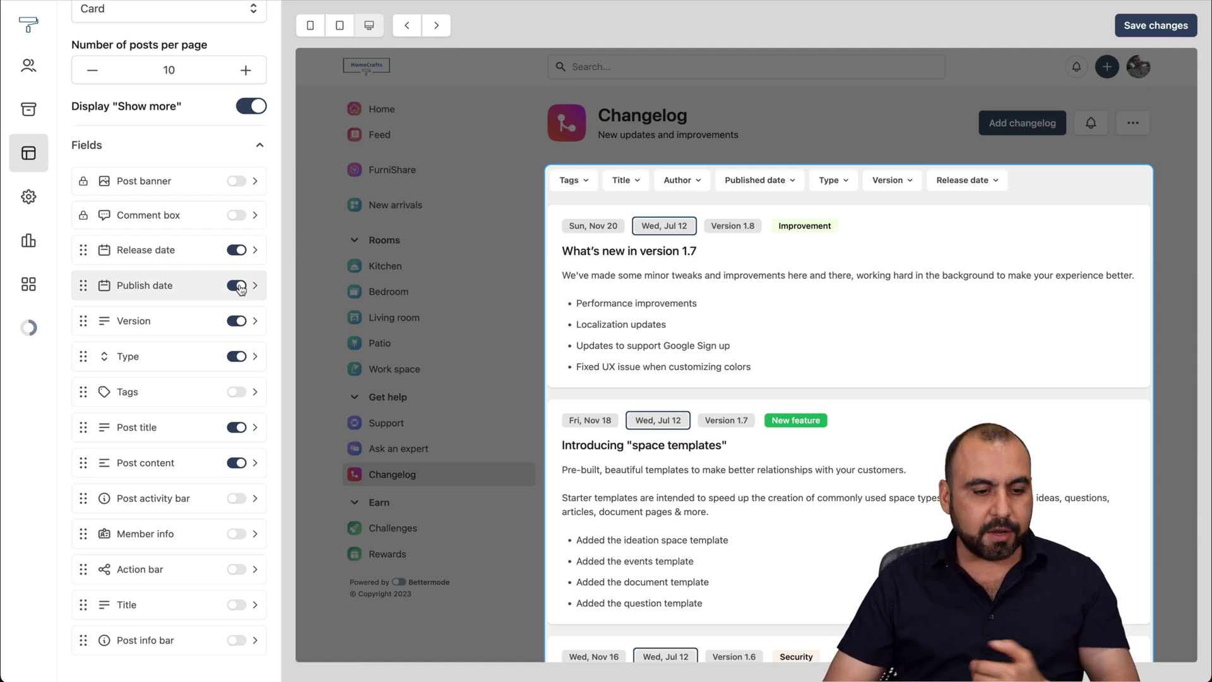
scroll(139, 329, "up", 3)
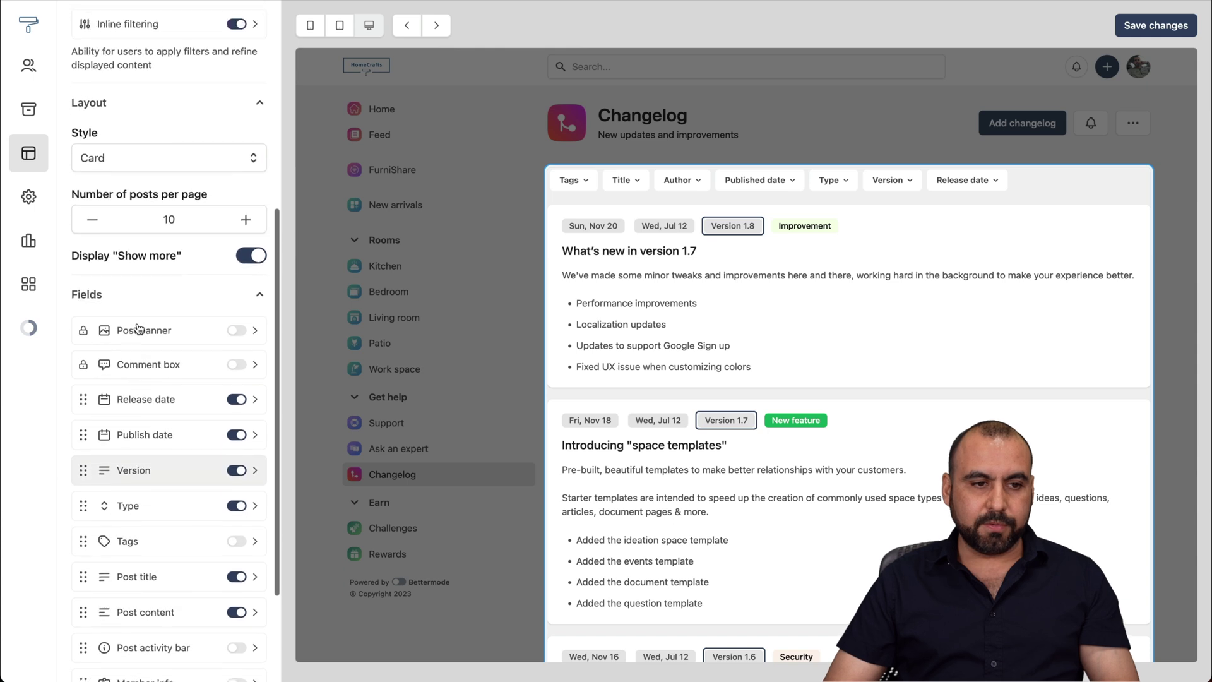
scroll(139, 329, "up", 5)
- Back out of the Release date field and Posts block settings to the Changelog block list
left_click(84, 62)
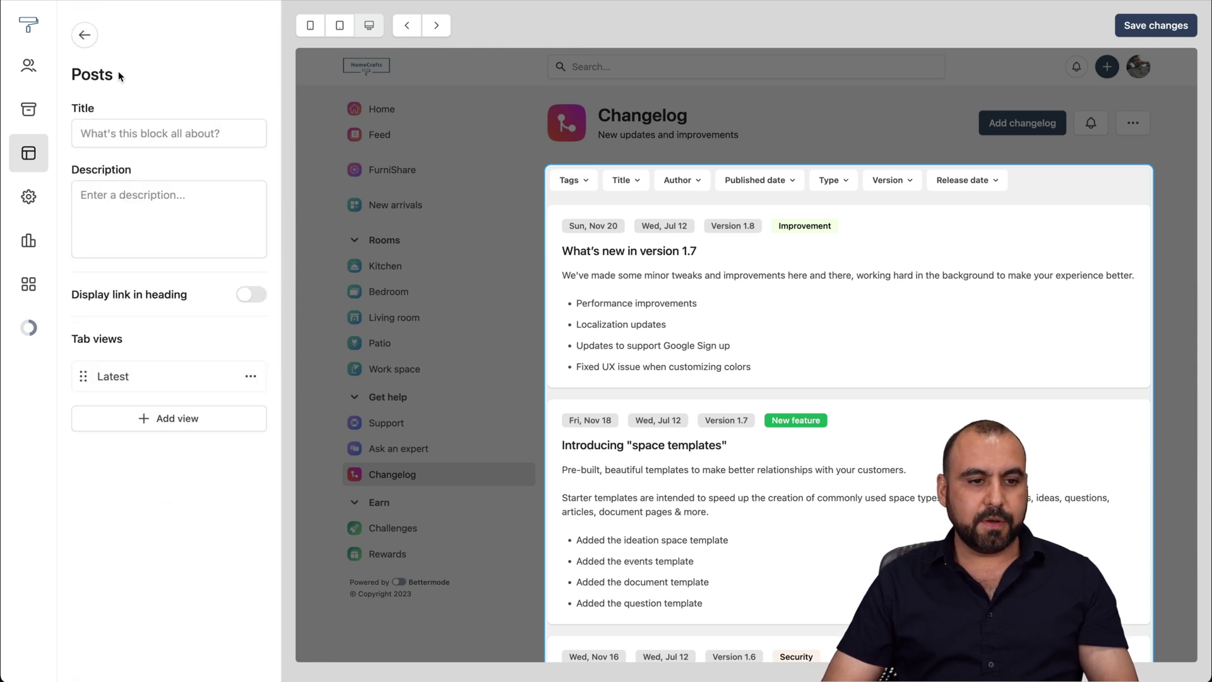
left_click(85, 39)
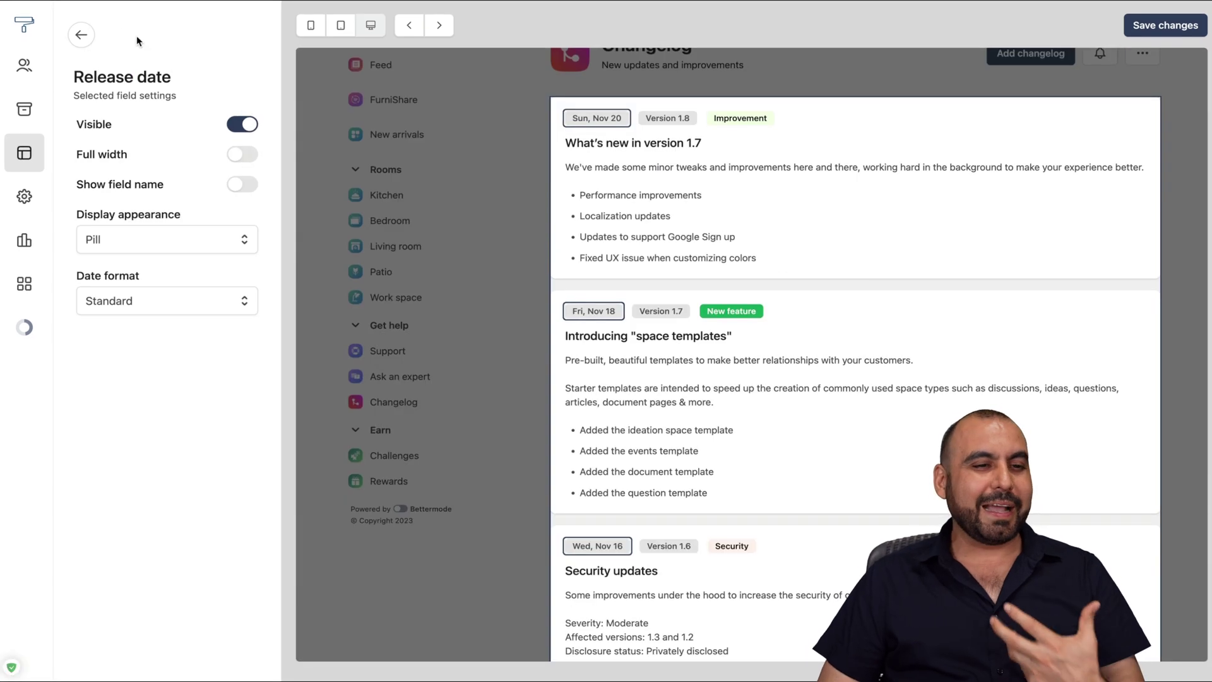
left_click(82, 37)
left_click(87, 39)
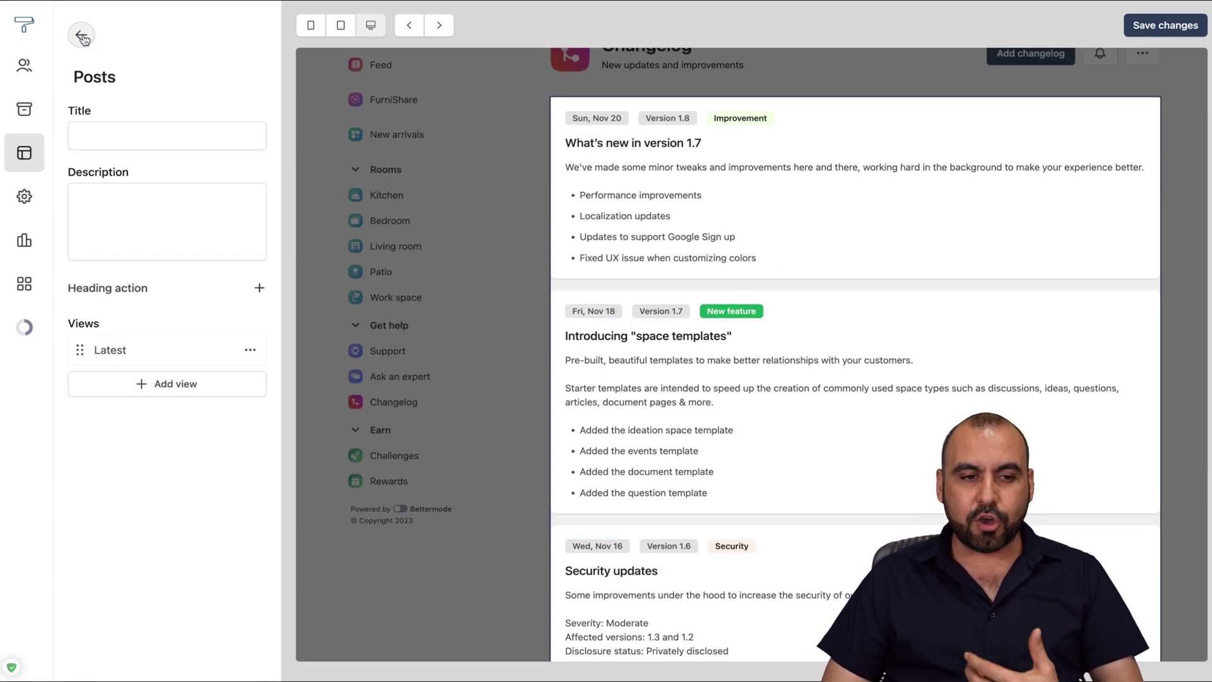
left_click(76, 32)
- Leave the Changelog page editor without saving, then go to the community settings
left_click(77, 31)
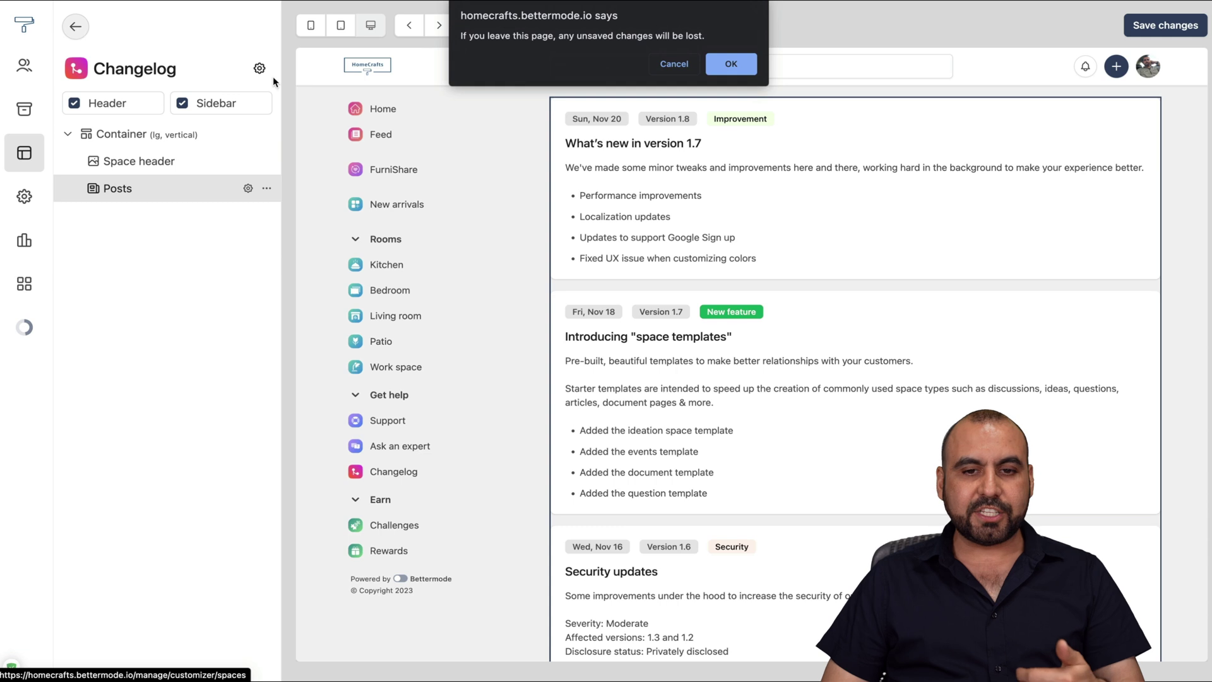
left_click(731, 77)
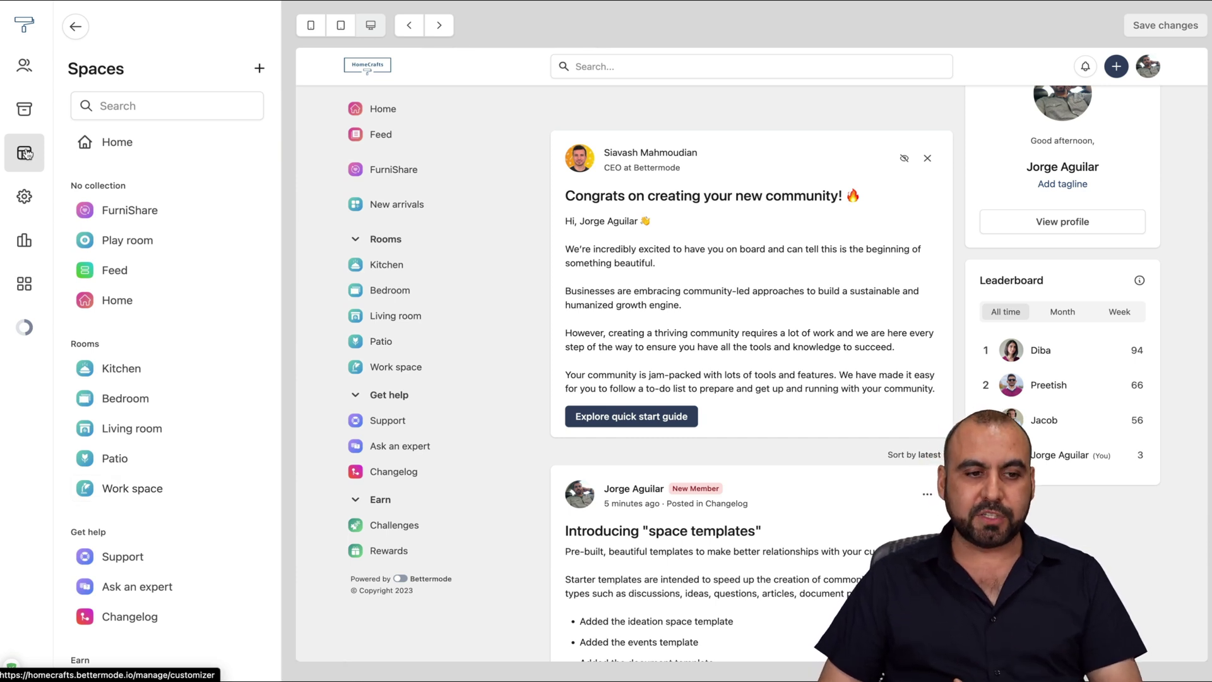
left_click(28, 201)
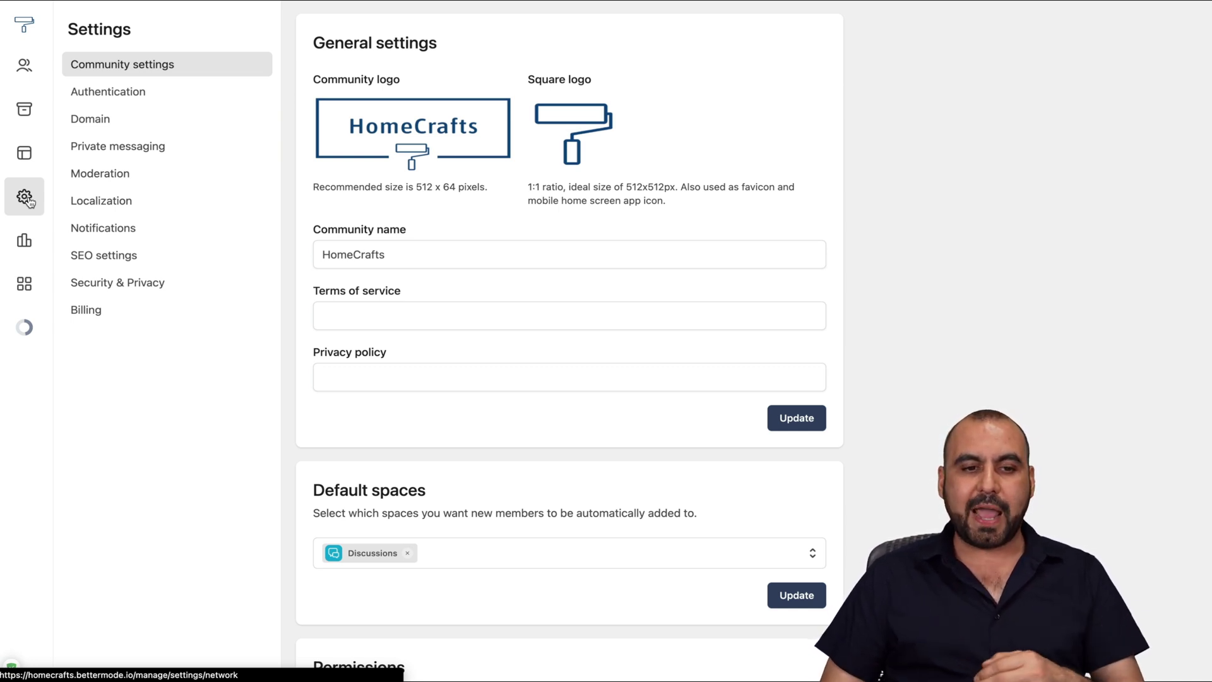
- Look over the Community settings page, including the Privacy policy field
mouse_move(497, 180)
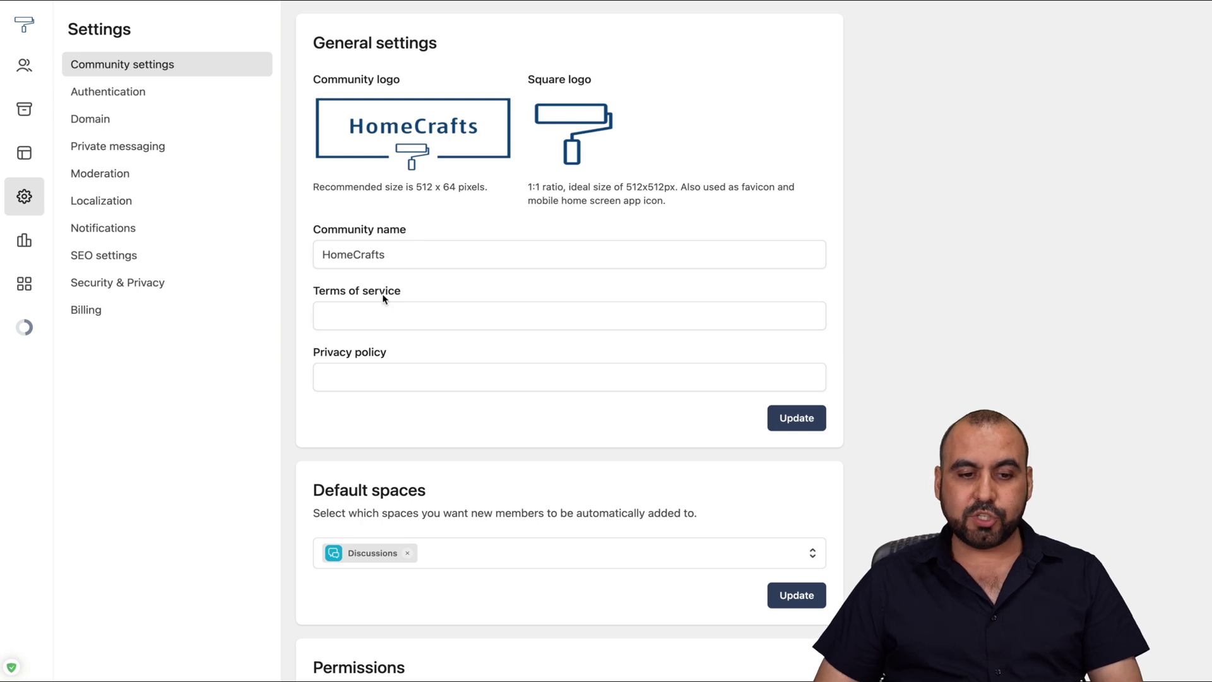
left_click(367, 371)
scroll(496, 406, "down", 4)
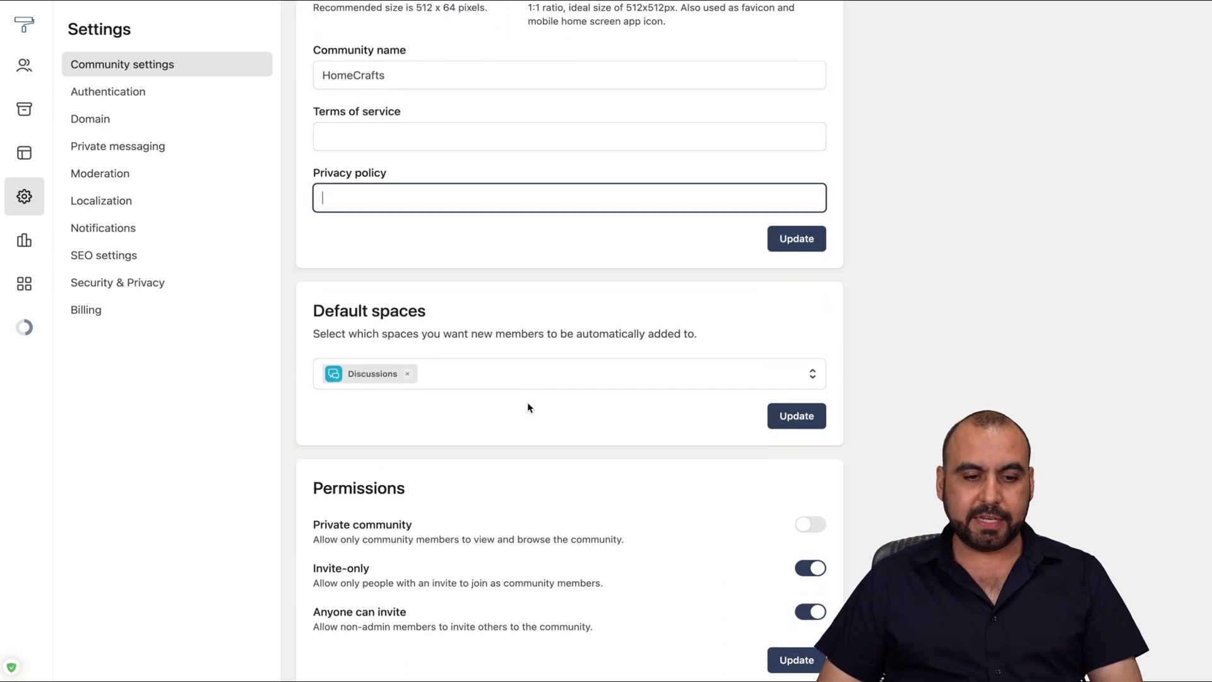
scroll(563, 302, "down", 5)
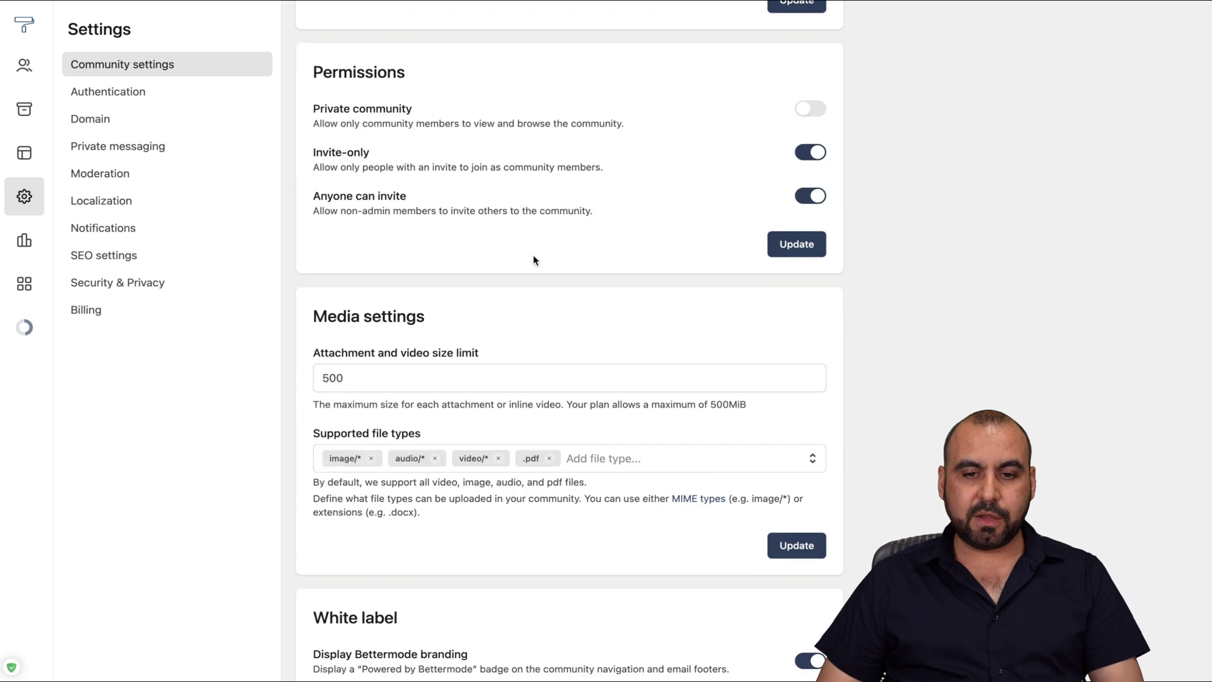
scroll(487, 328, "down", 1)
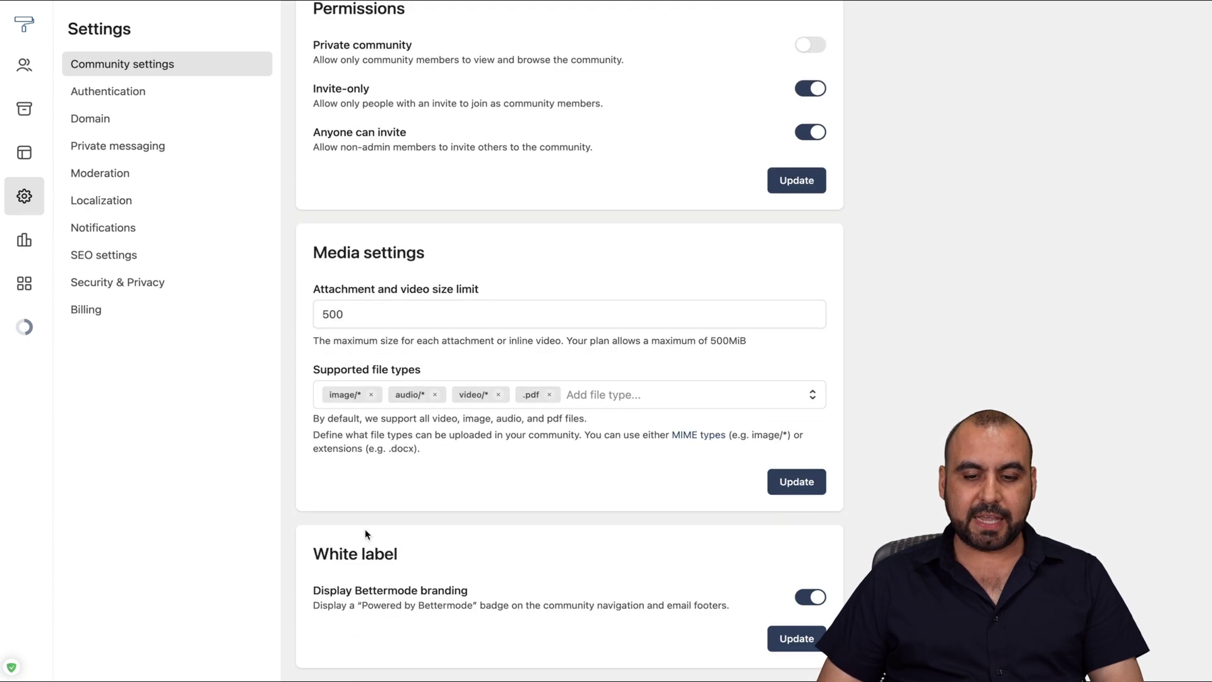
scroll(423, 515, "up", 4)
- Browse the Authentication, Domain, Private messaging, Moderation and Localization settings
left_click(157, 95)
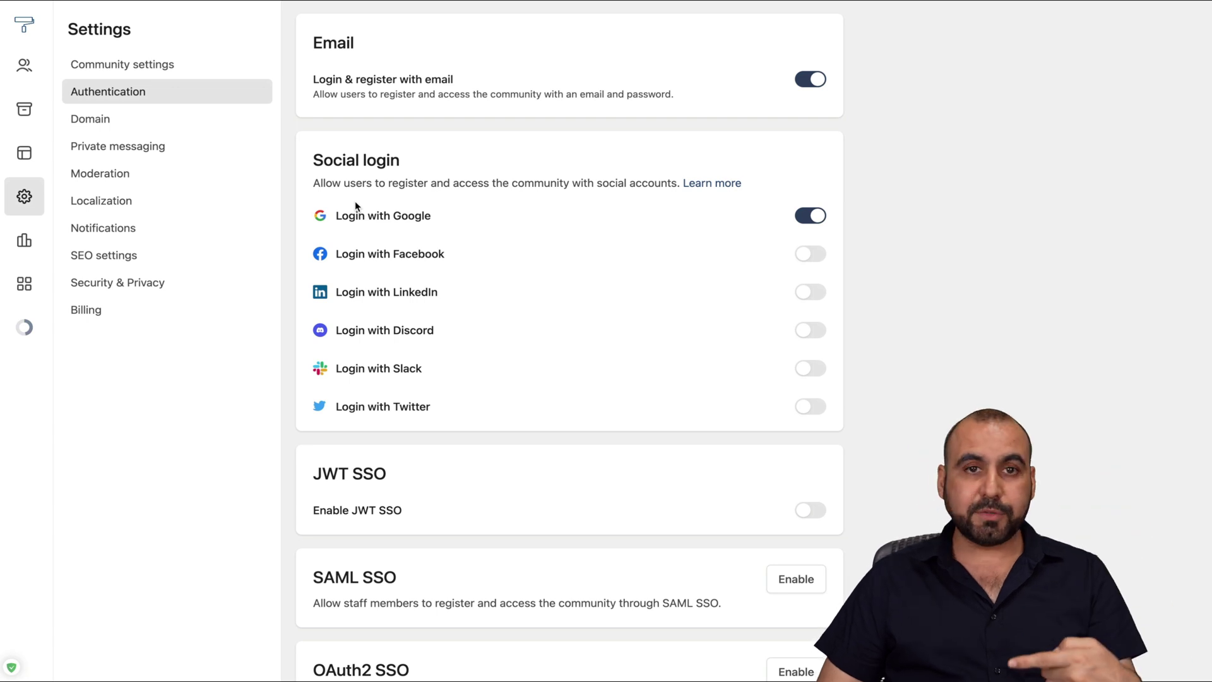
left_click(215, 120)
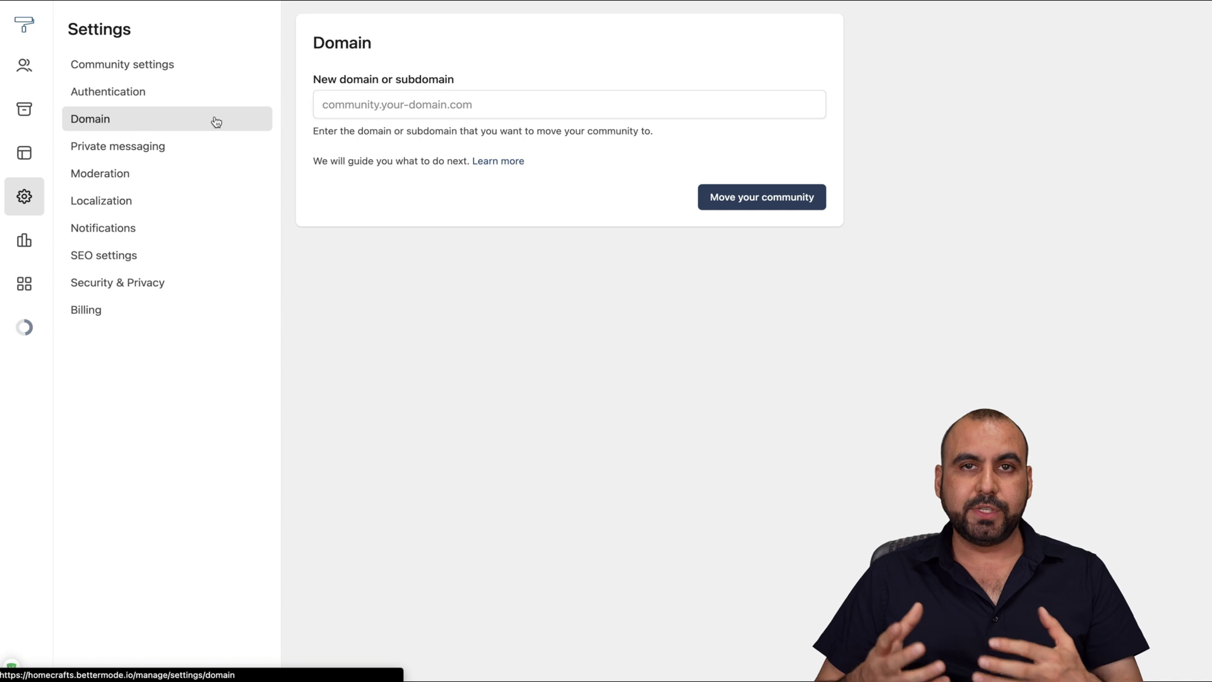
left_click(199, 144)
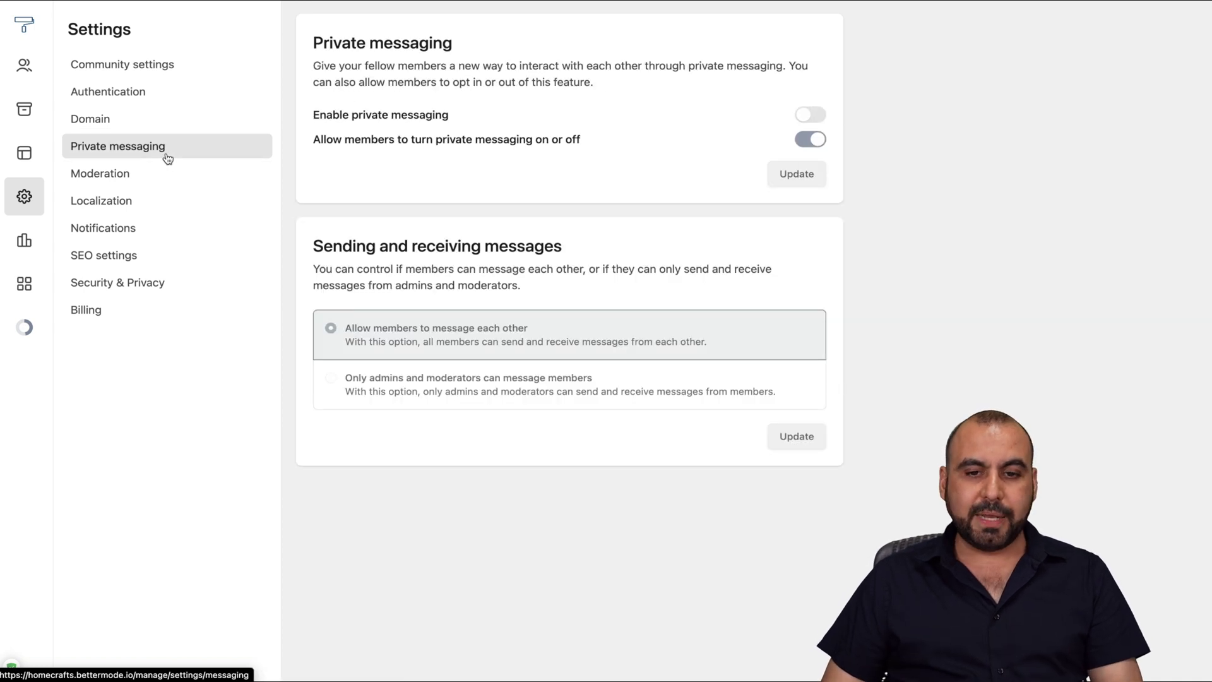
left_click(189, 182)
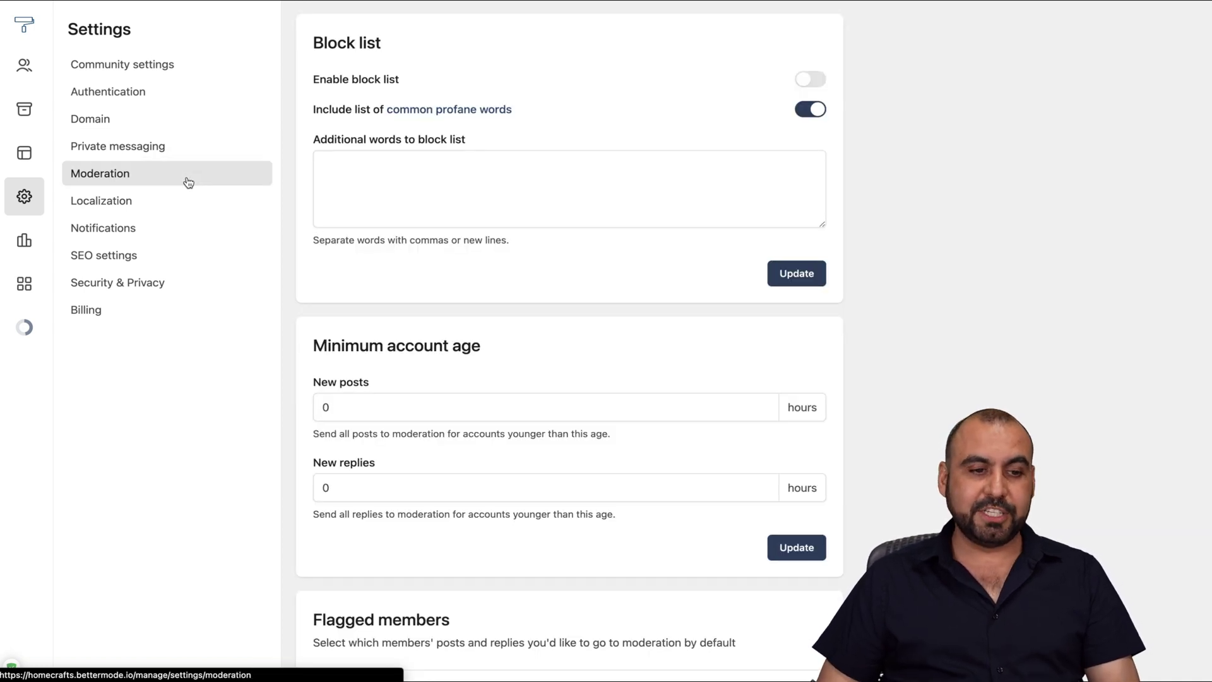
left_click(177, 200)
- Check the Notifications, SEO and Security & Privacy password strength settings
left_click(165, 233)
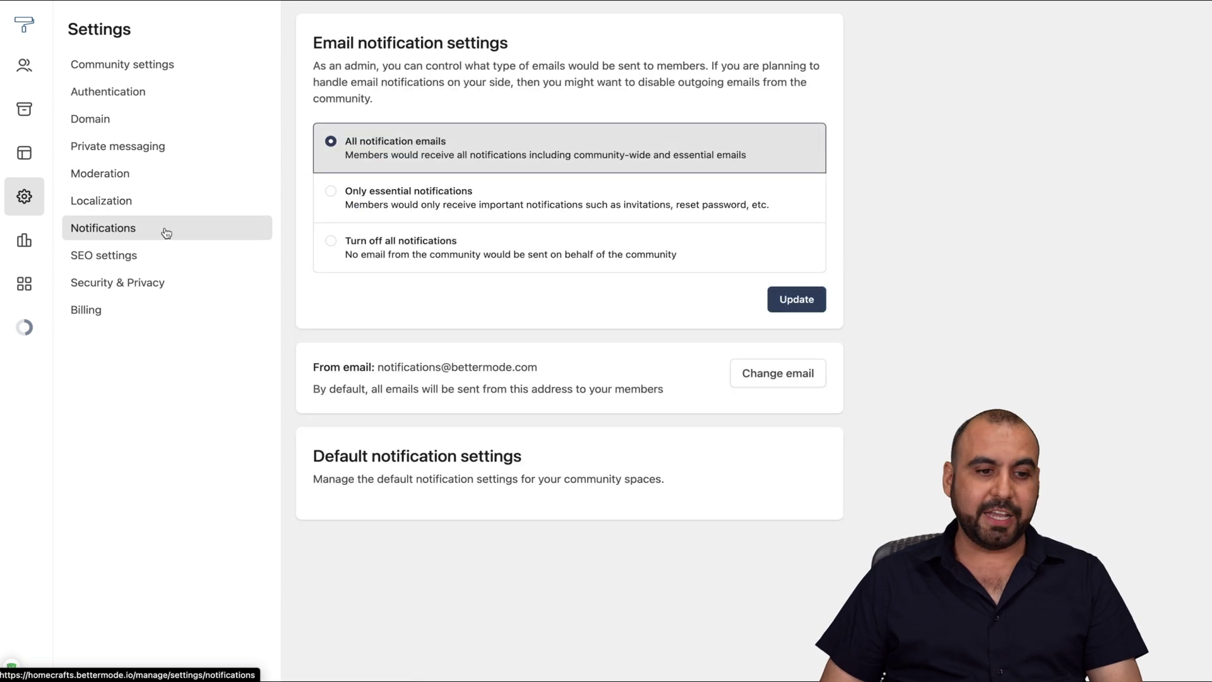
left_click(164, 259)
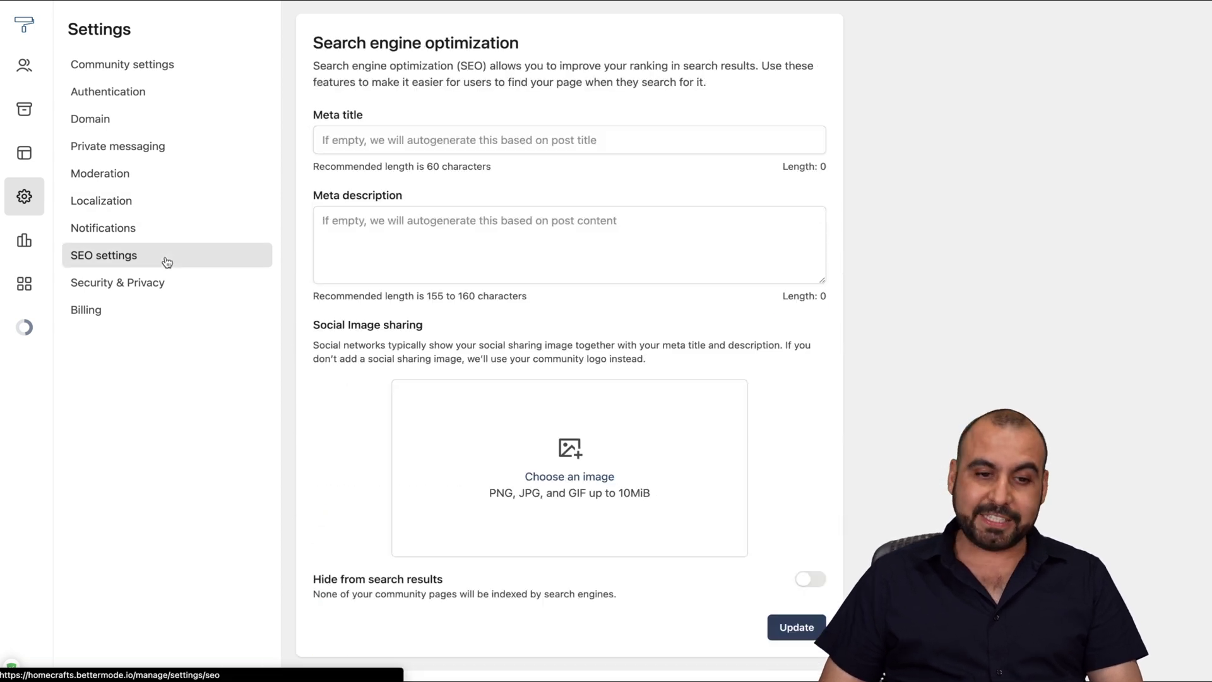
left_click(211, 282)
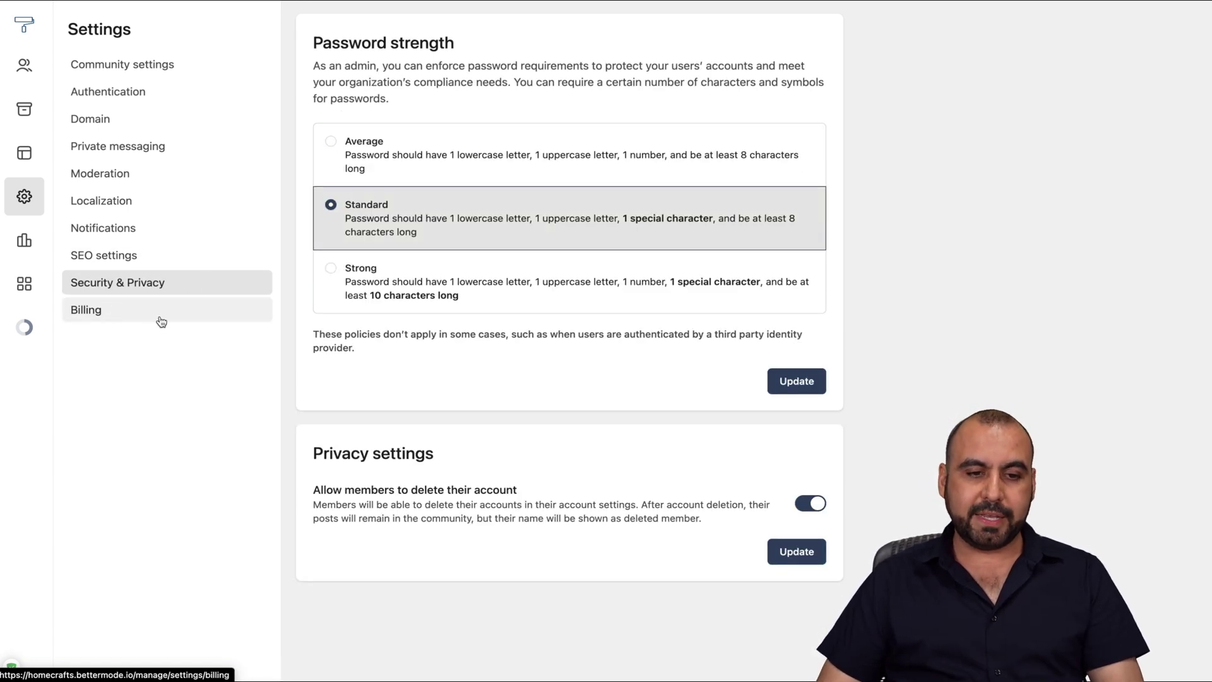
left_click(29, 250)
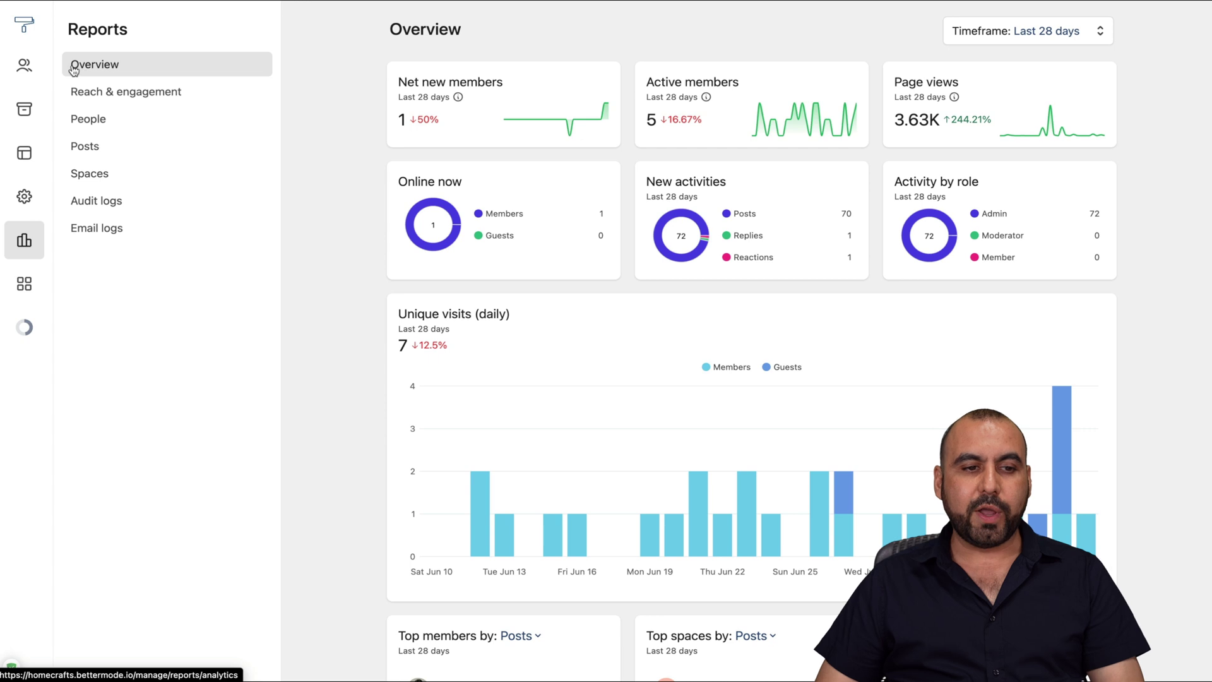
- View the Reach & engagement, People, Posts, Spaces, Audit logs and Email logs reports
scroll(420, 220, "down", 3)
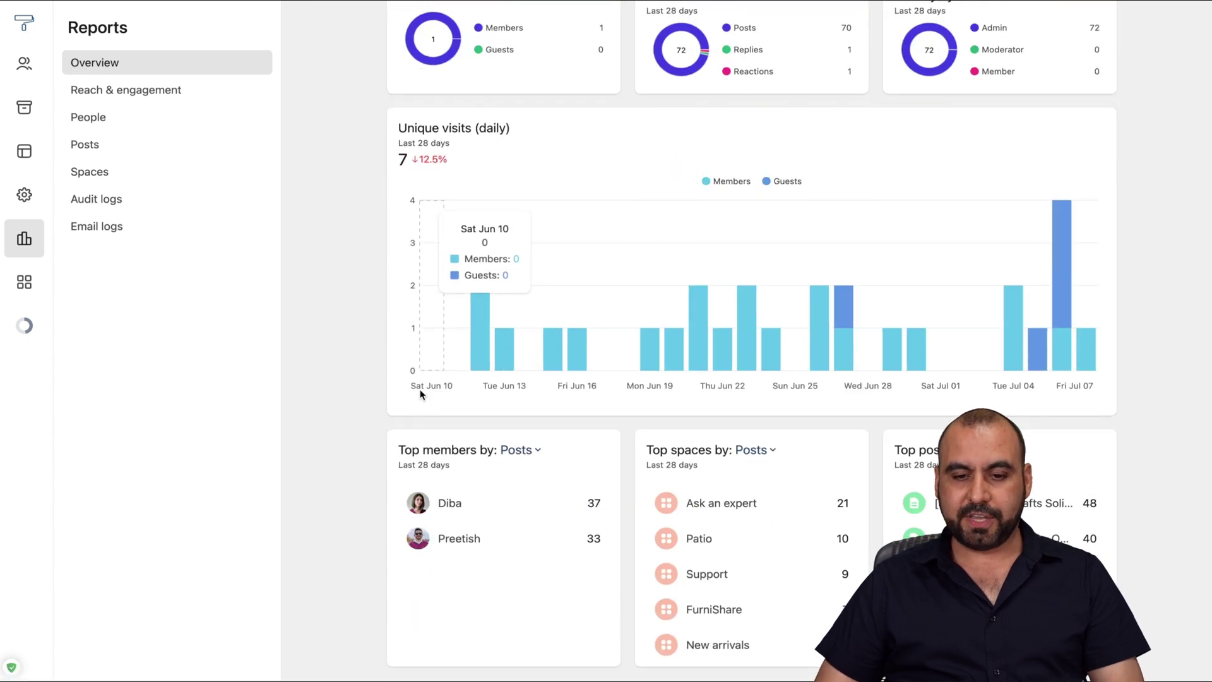
left_click(178, 94)
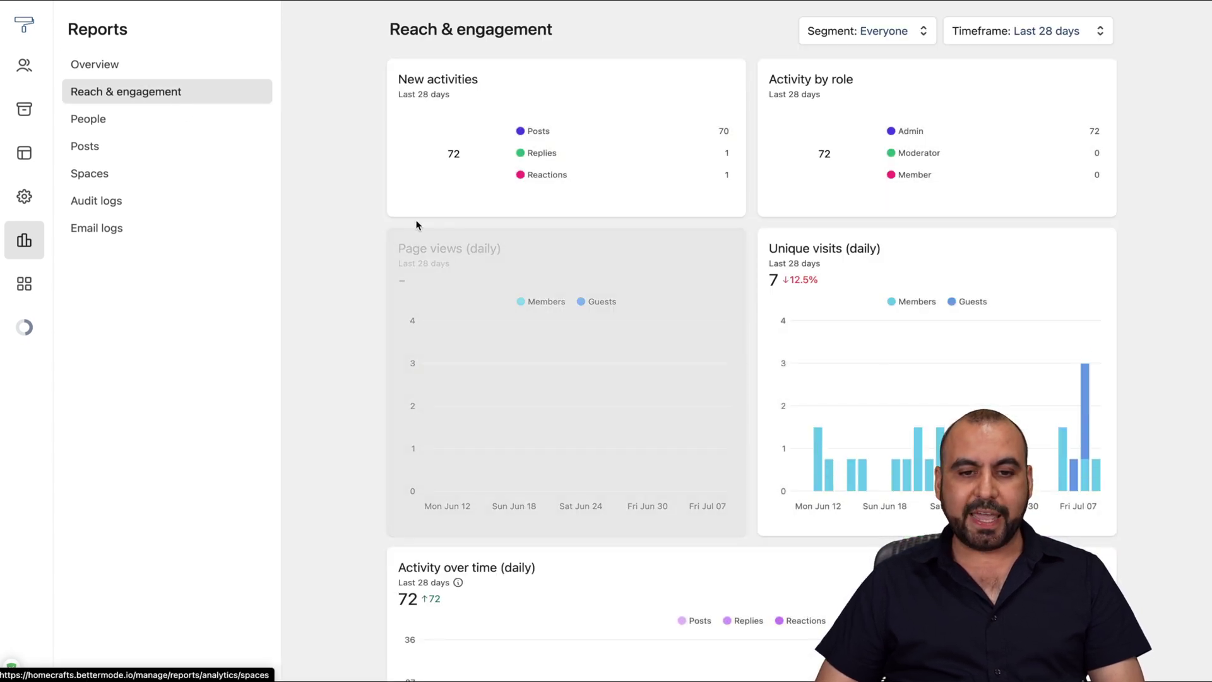
left_click(163, 130)
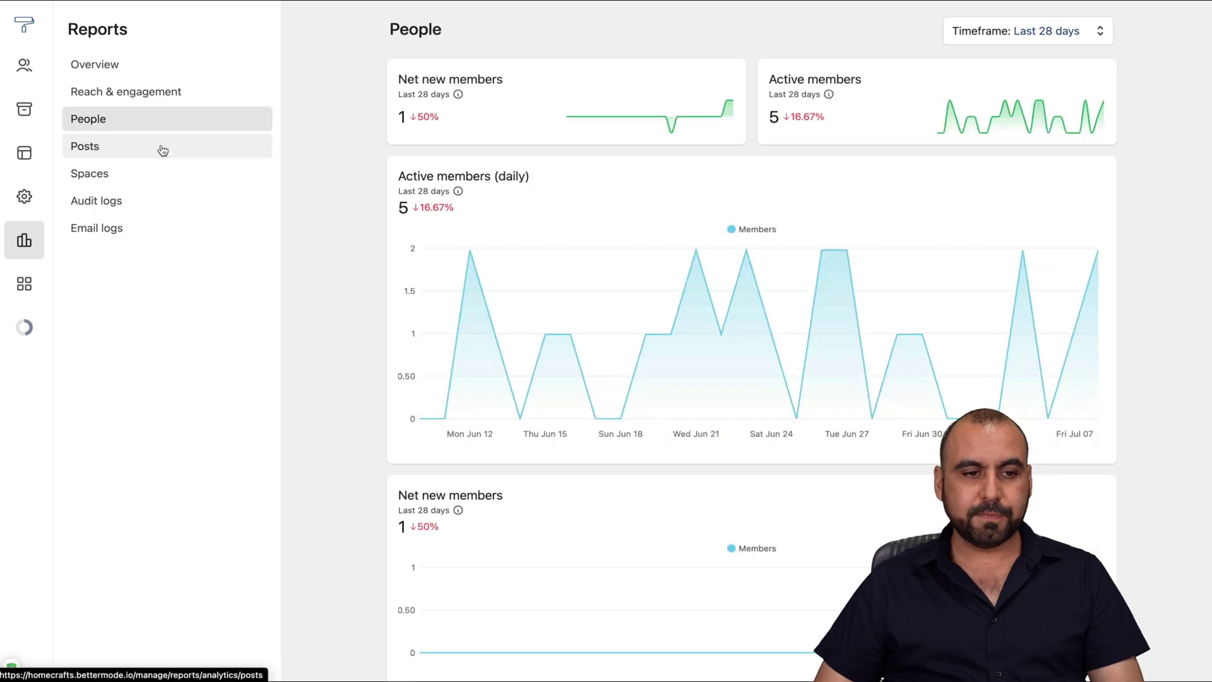
left_click(160, 148)
left_click(179, 184)
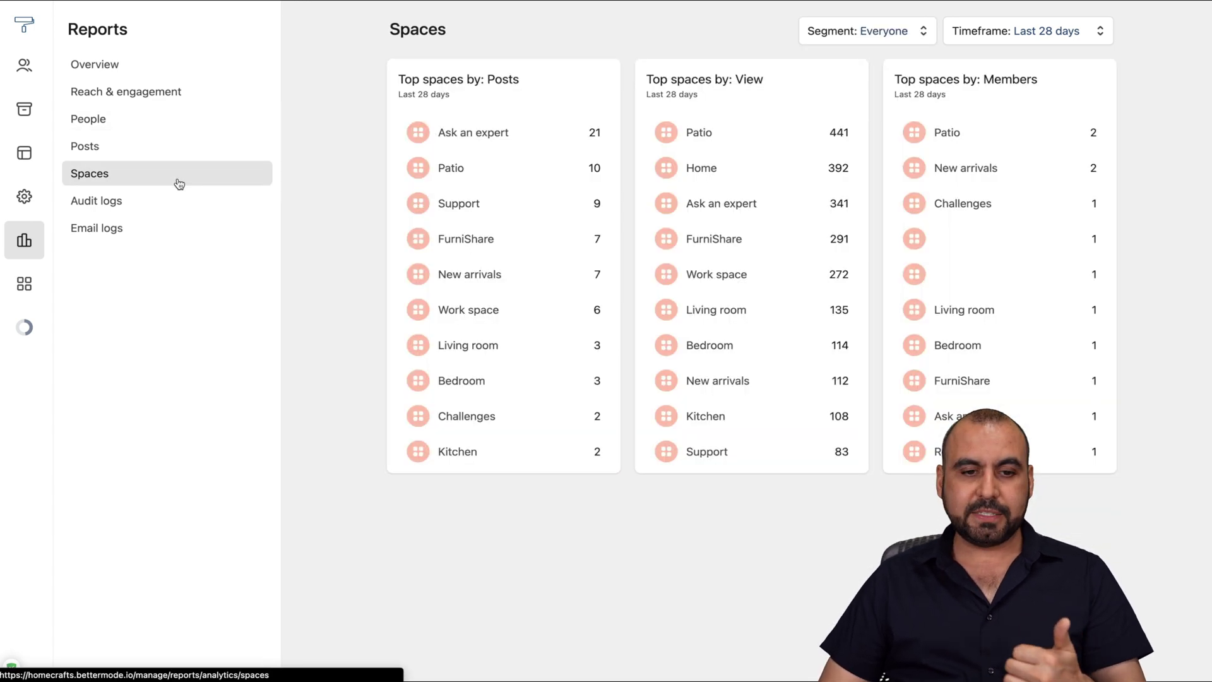
left_click(179, 199)
left_click(173, 231)
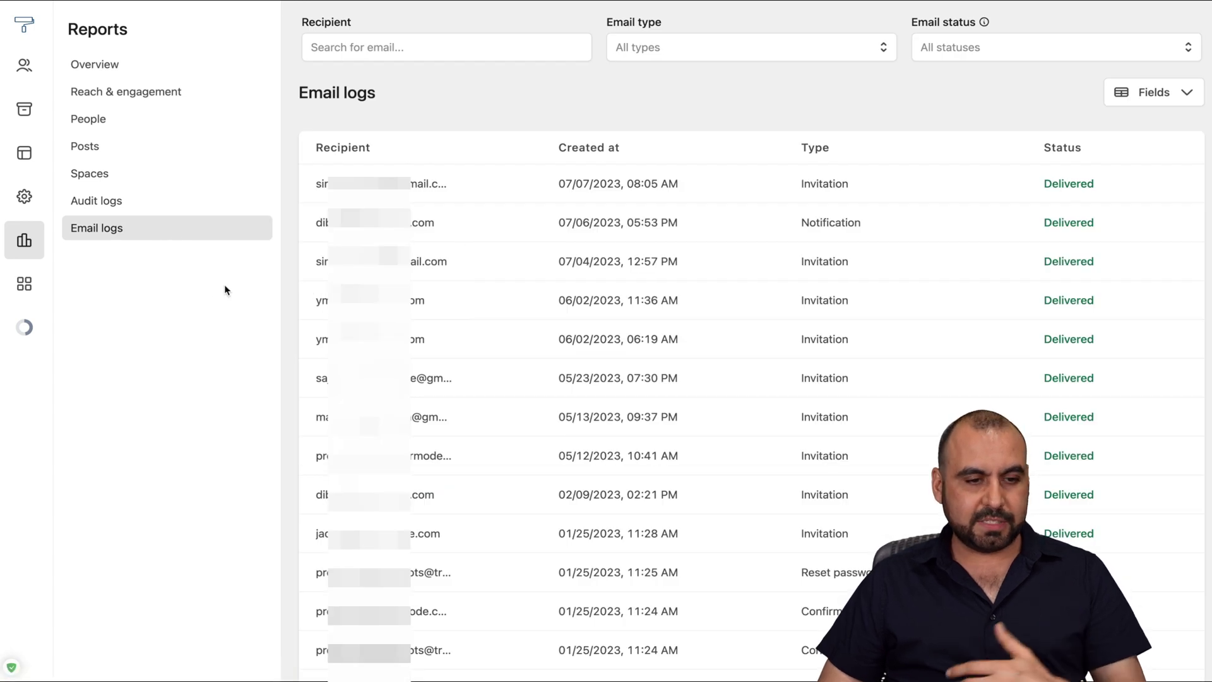
left_click(24, 284)
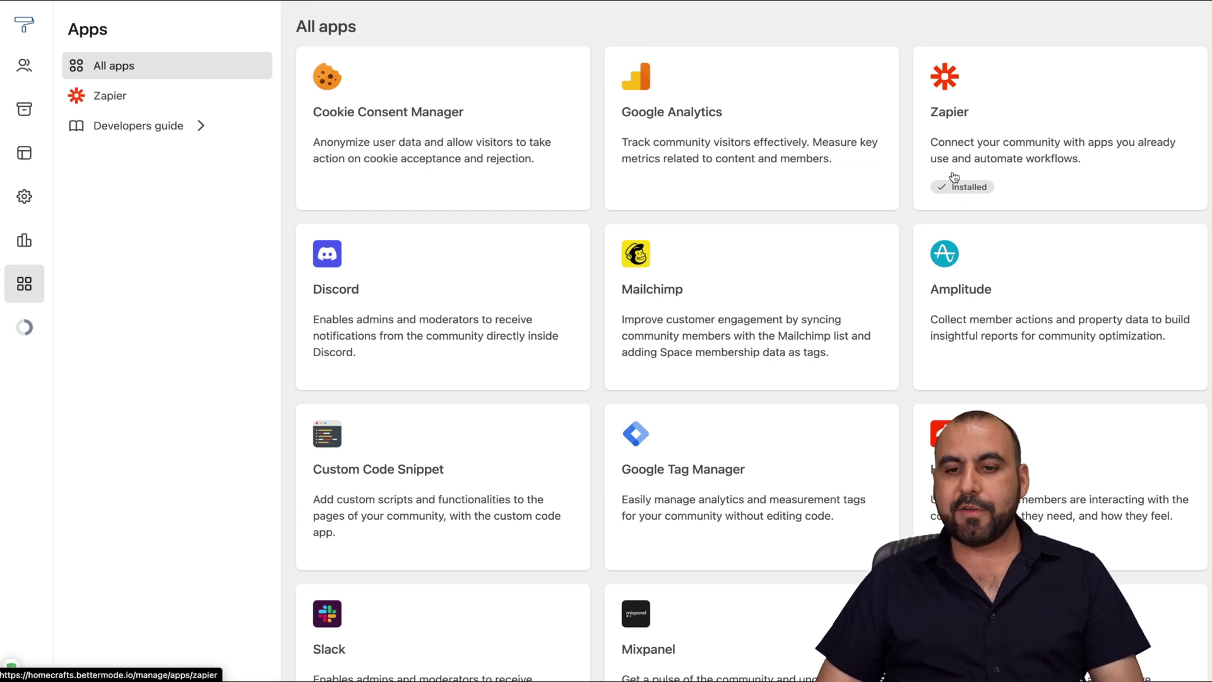
- Find GitHub under 'Help us pick the future apps' and start its 'I want this!' request
scroll(1077, 159, "down", 3)
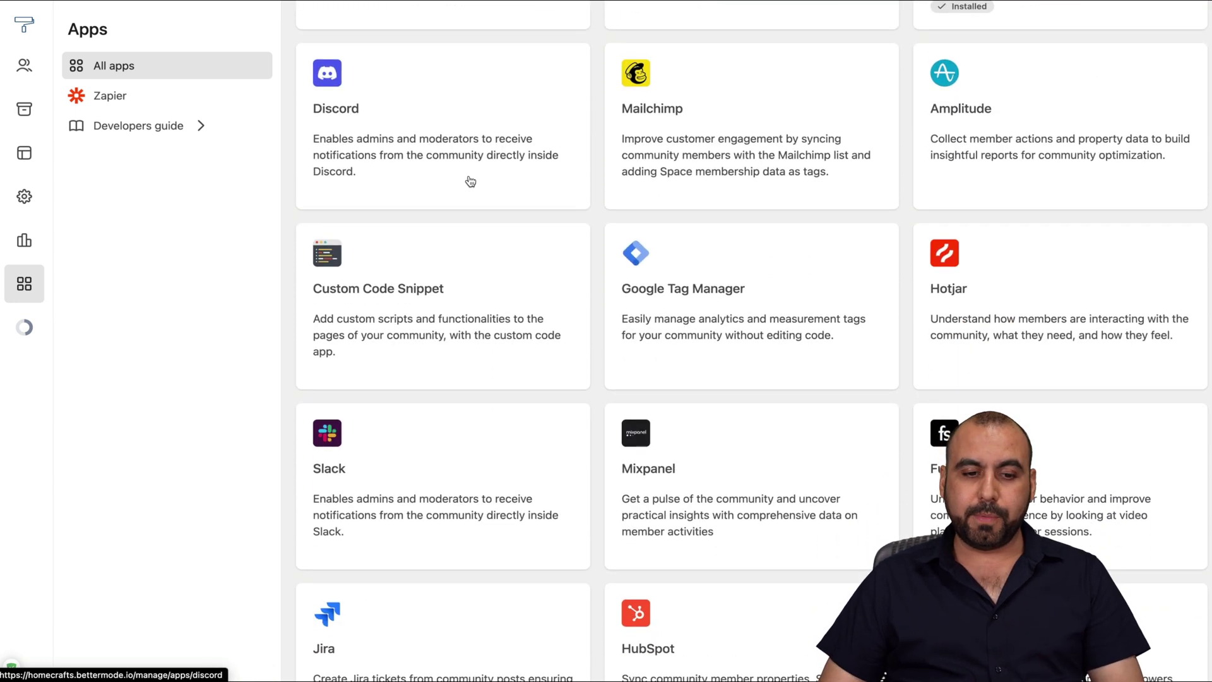
scroll(465, 378, "down", 3)
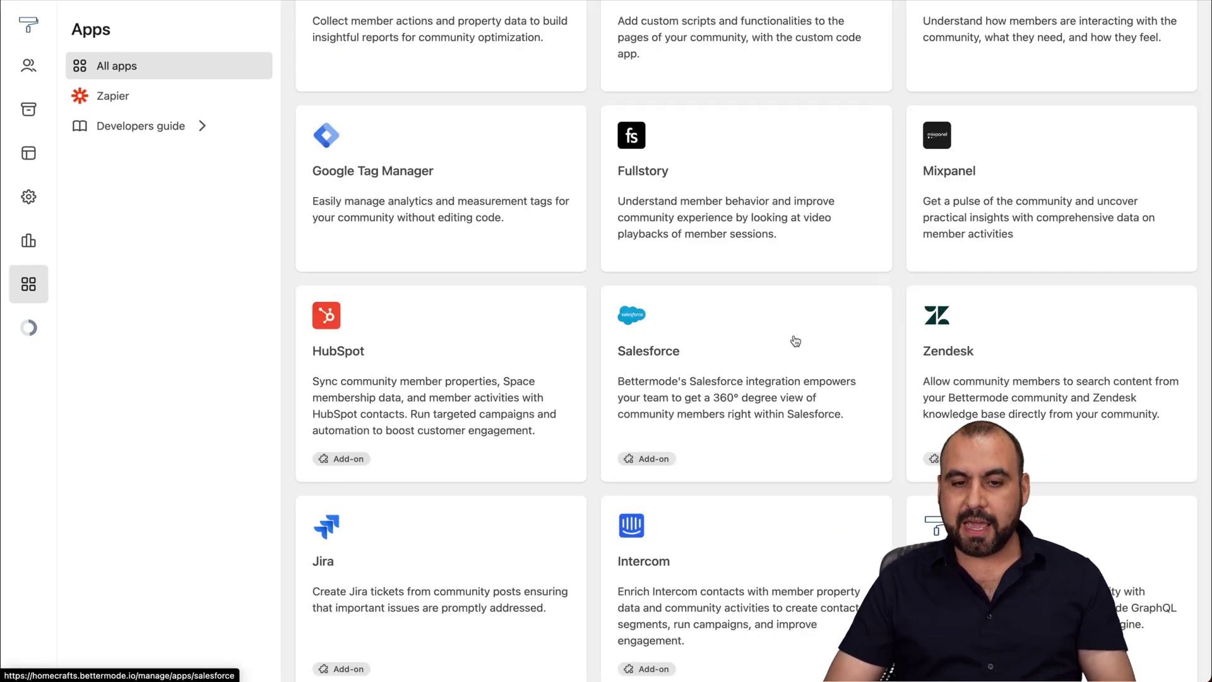
scroll(794, 337, "up", 8)
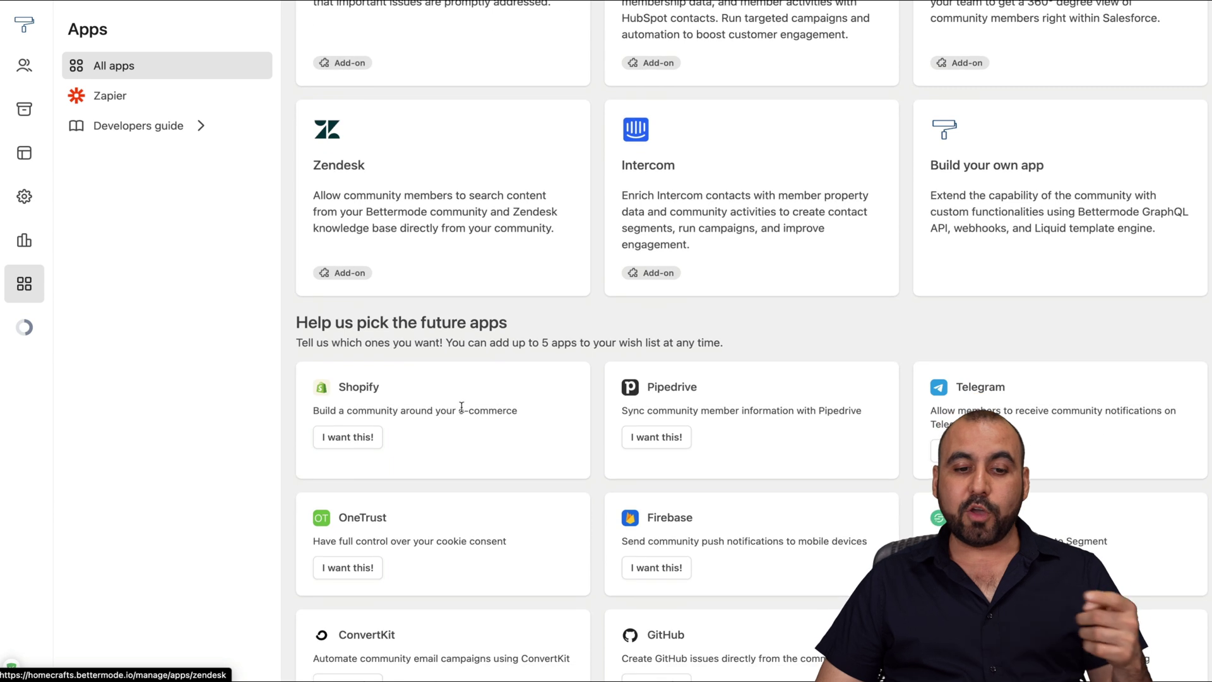
scroll(461, 407, "down", 5)
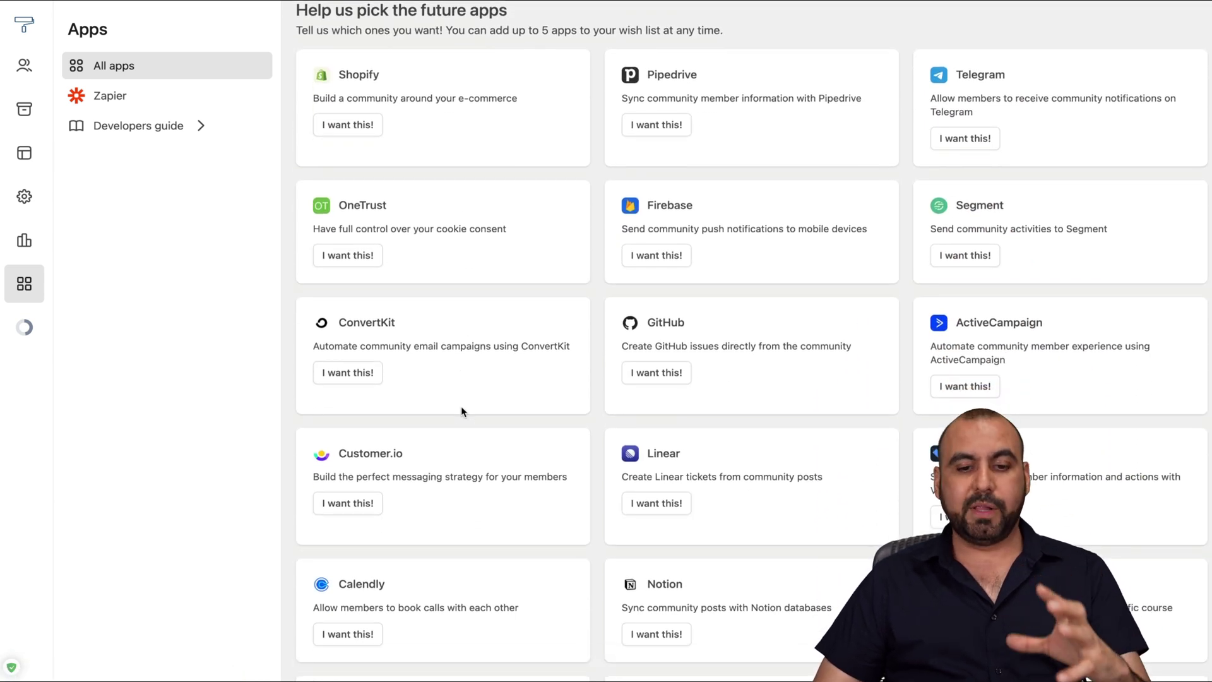
scroll(461, 411, "down", 2)
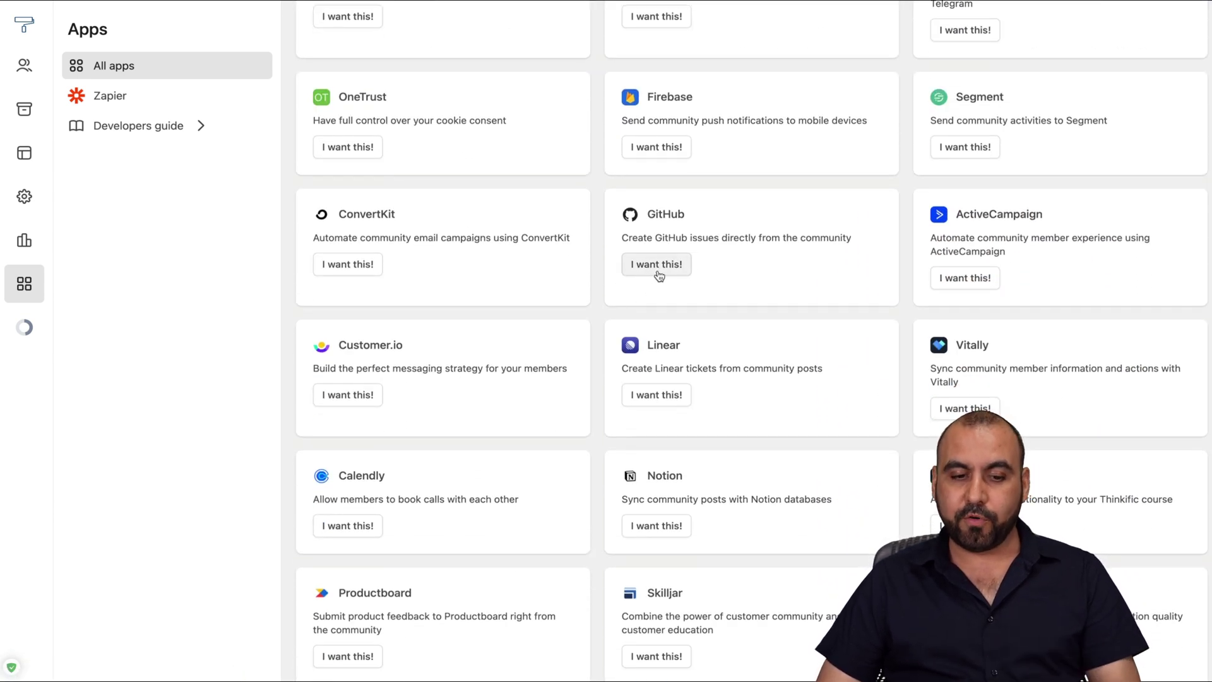
scroll(708, 324, "up", 10)
scroll(707, 324, "down", 10)
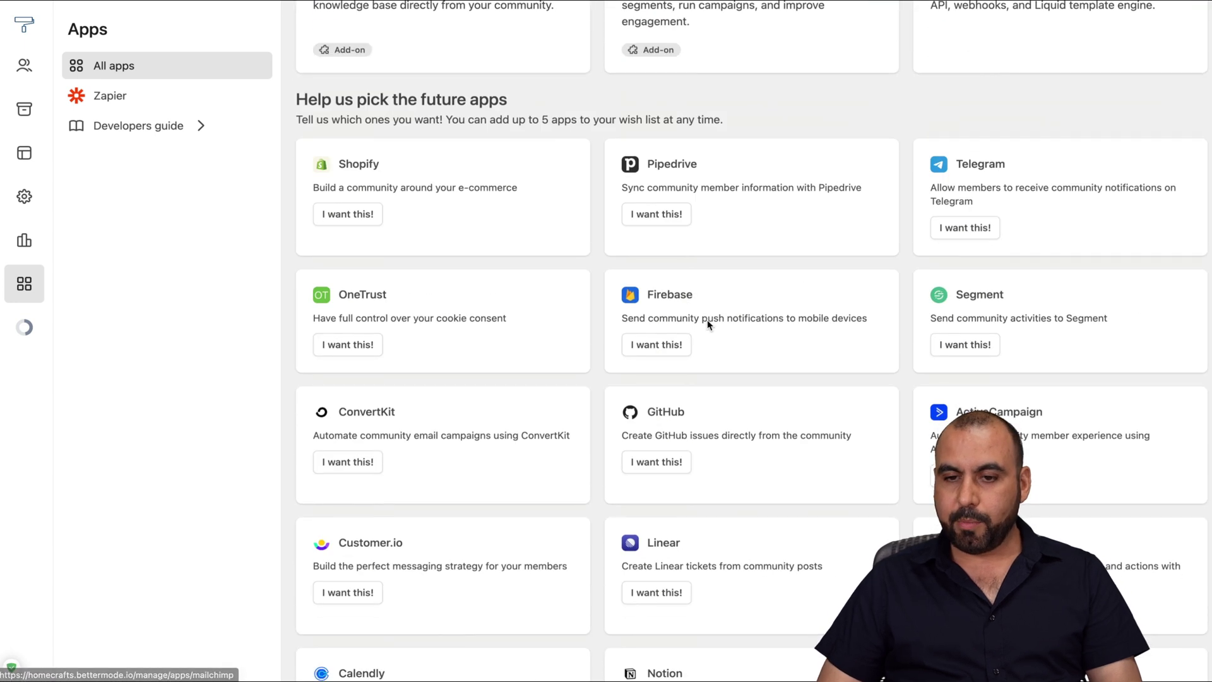
left_click(678, 468)
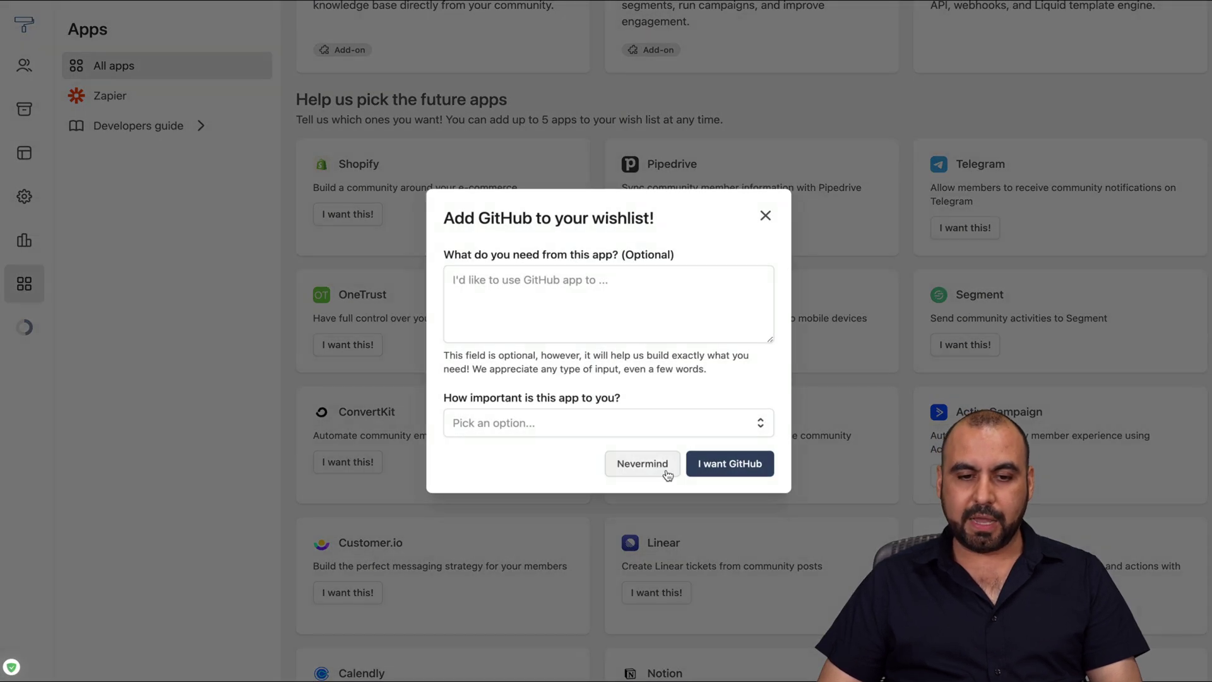
left_click(533, 302)
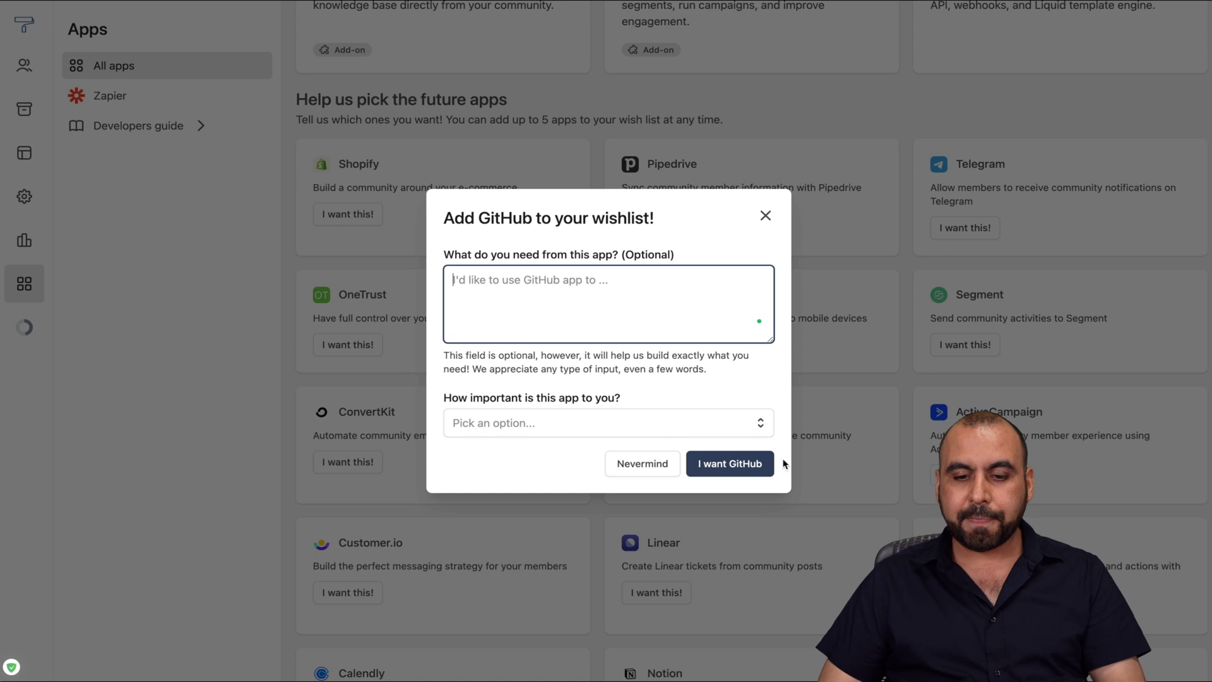
left_click(739, 462)
- Rate GitHub as 'Must have', submit 'I want GitHub', and return to the catalogue top
left_click(687, 418)
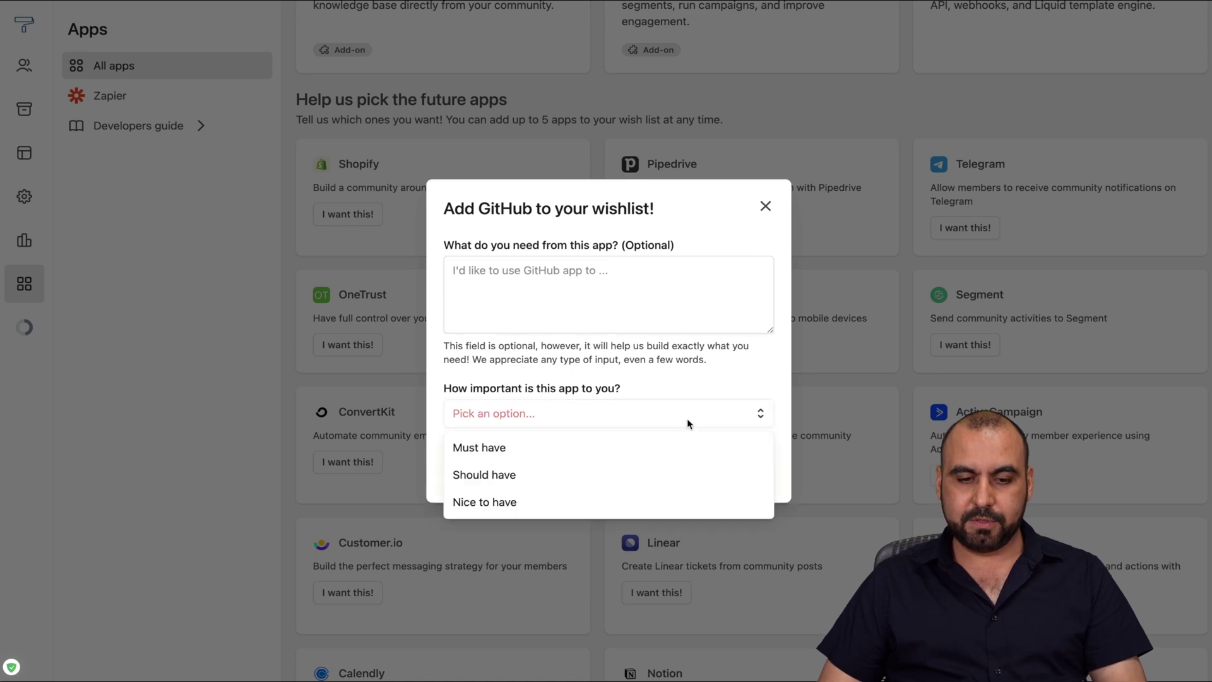
left_click(548, 448)
left_click(718, 462)
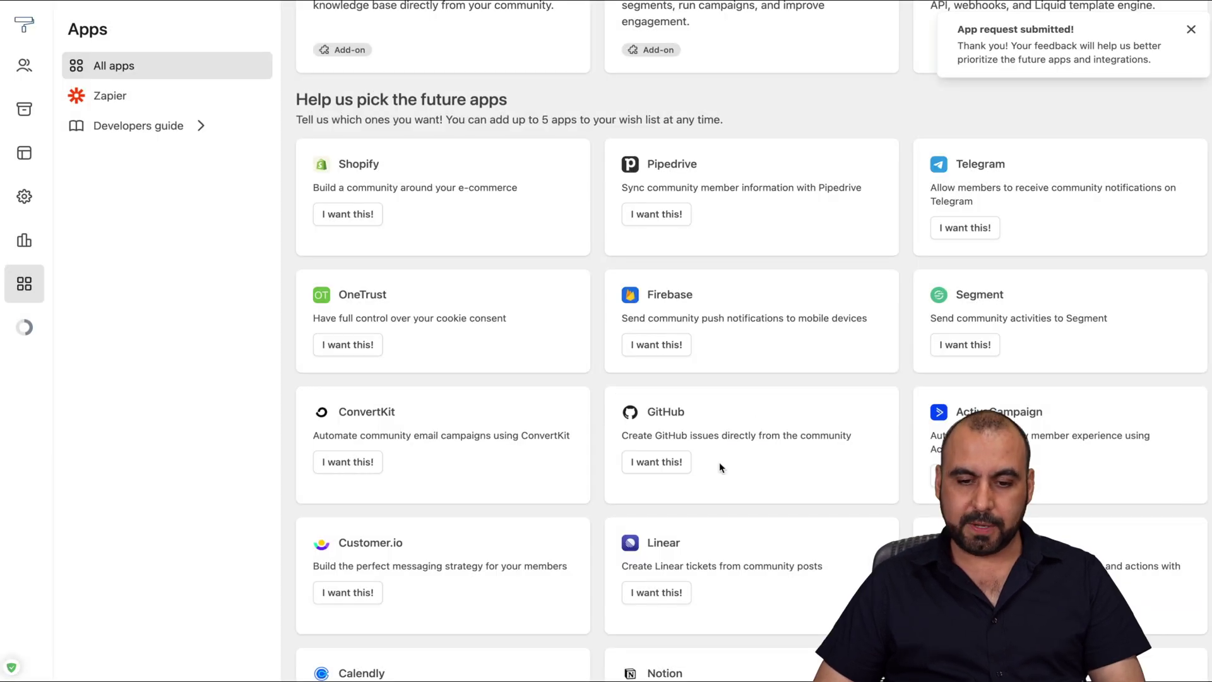
scroll(732, 417, "up", 20)
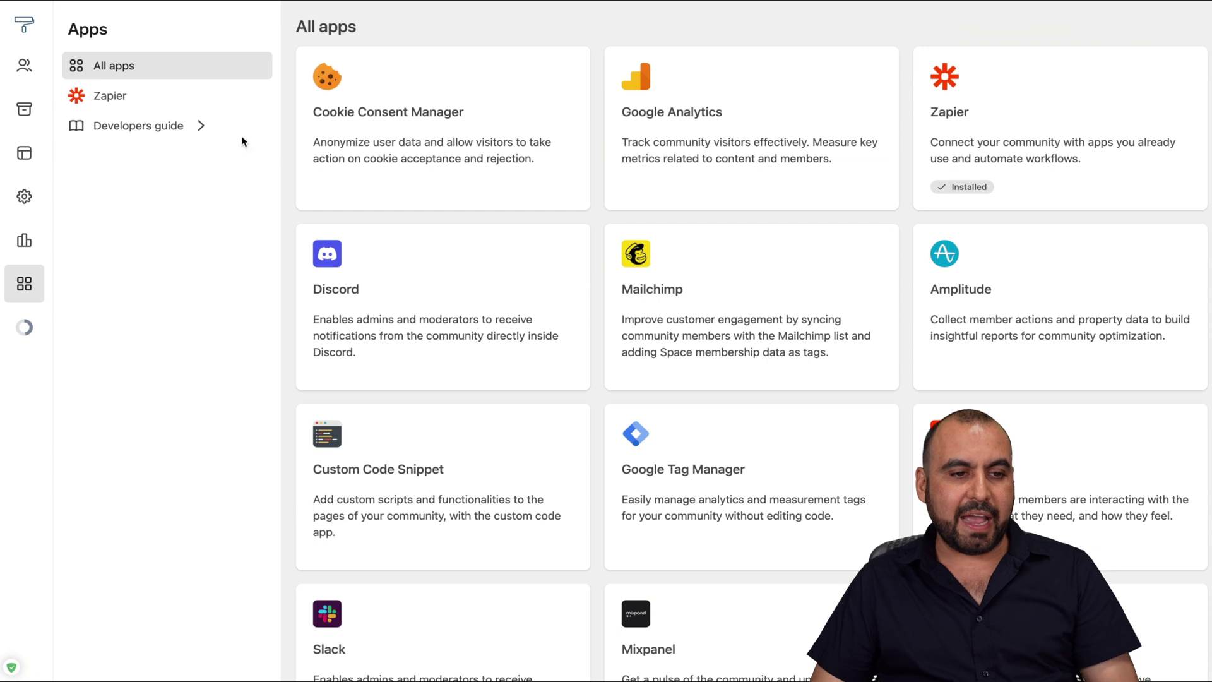
left_click(170, 95)
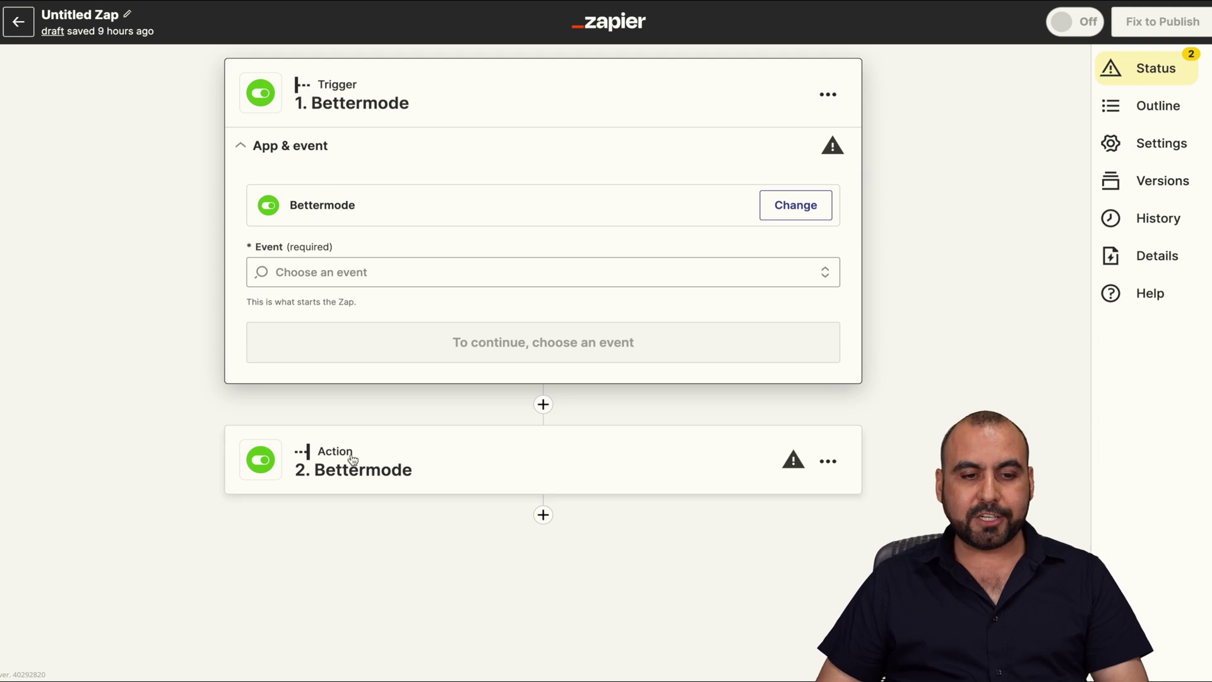
- Browse the Bettermode trigger events like New Post and Post Updated, closing the list unchosen
left_click(351, 271)
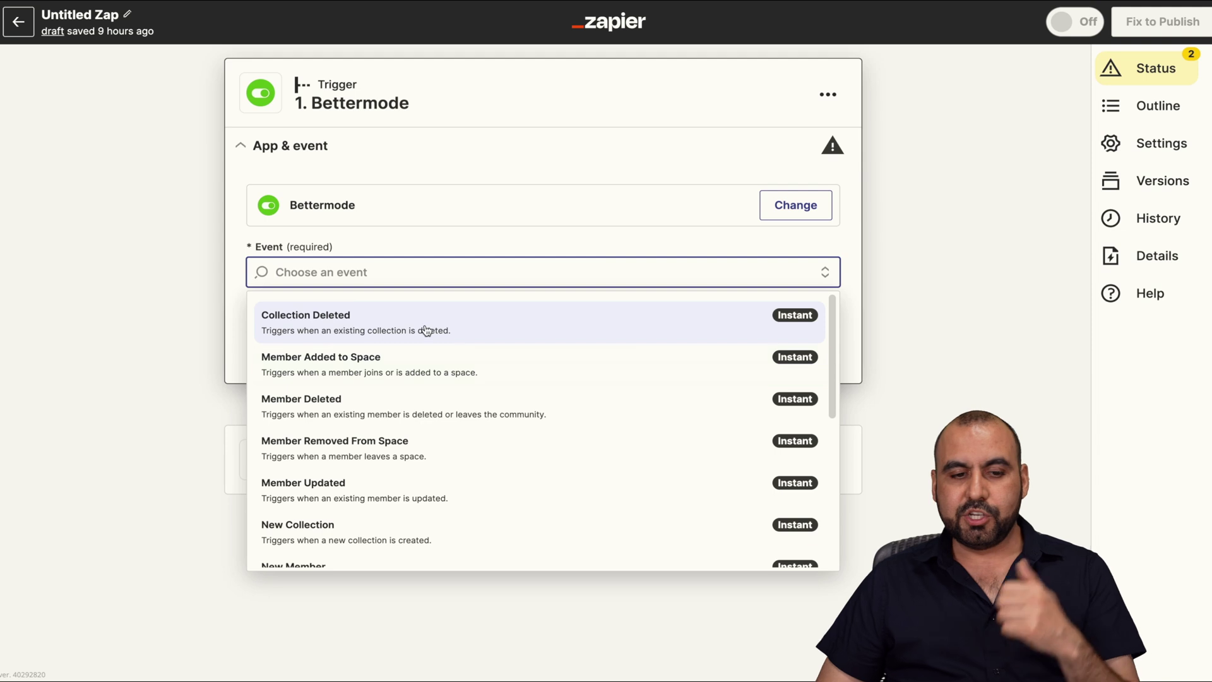
scroll(427, 370, "down", 2)
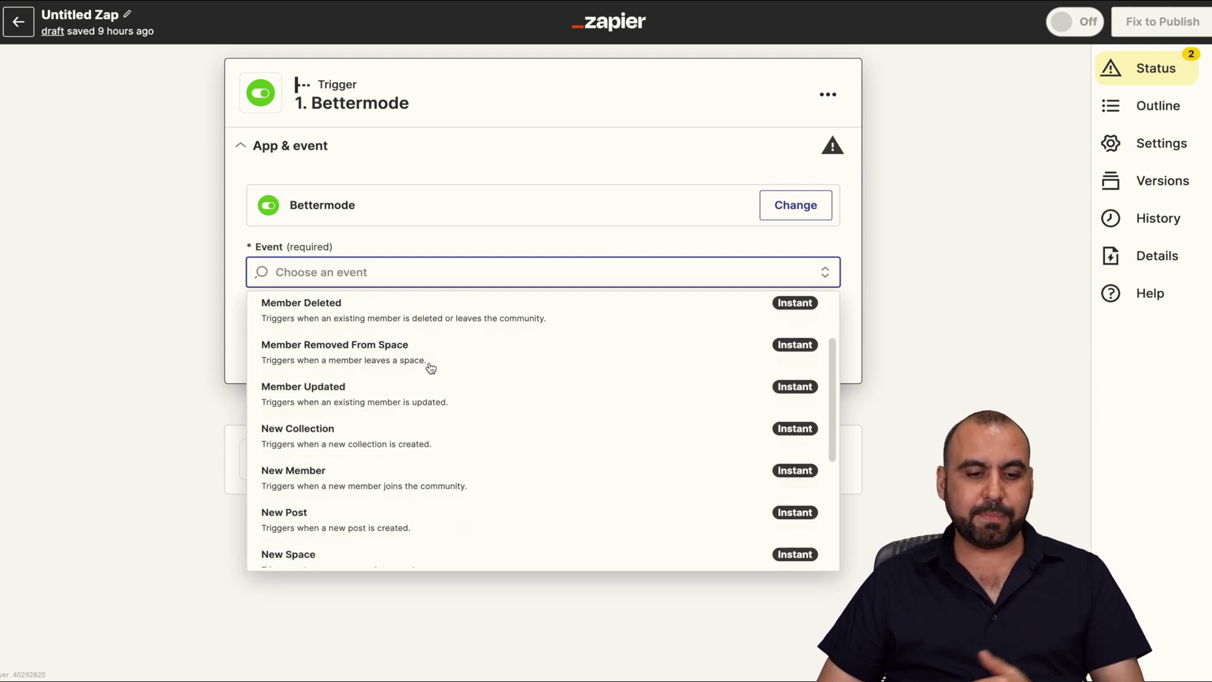
scroll(429, 473, "down", 4)
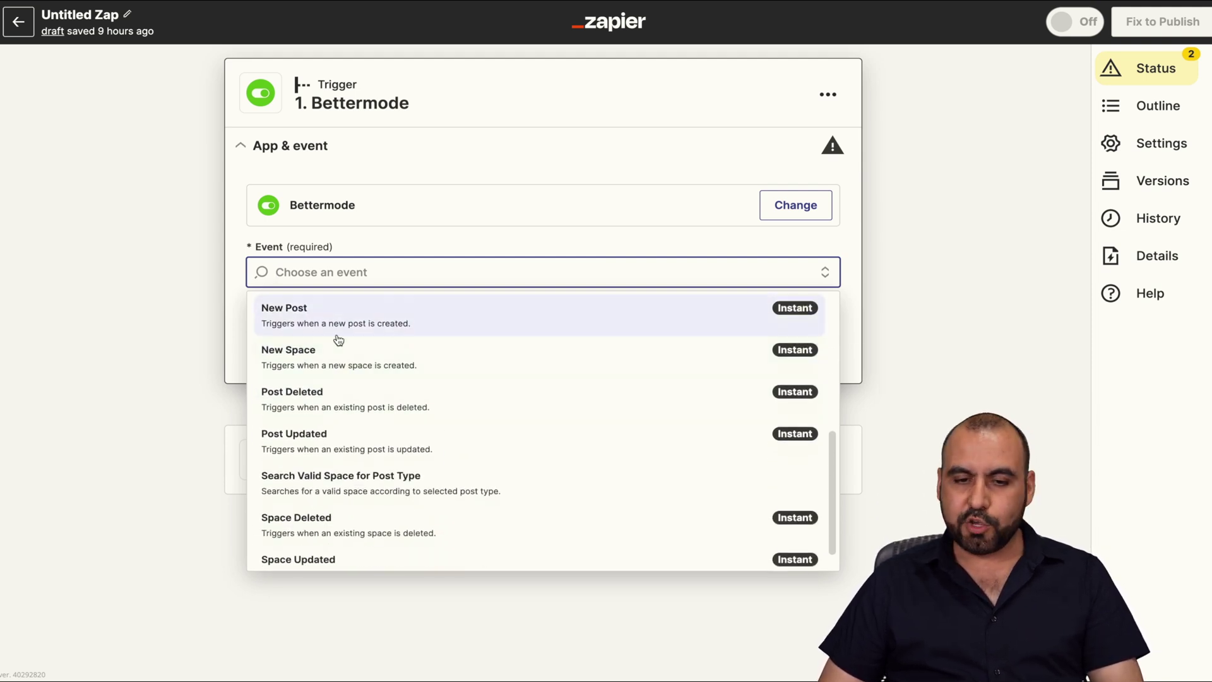
scroll(392, 442, "down", 1)
scroll(354, 417, "up", 2)
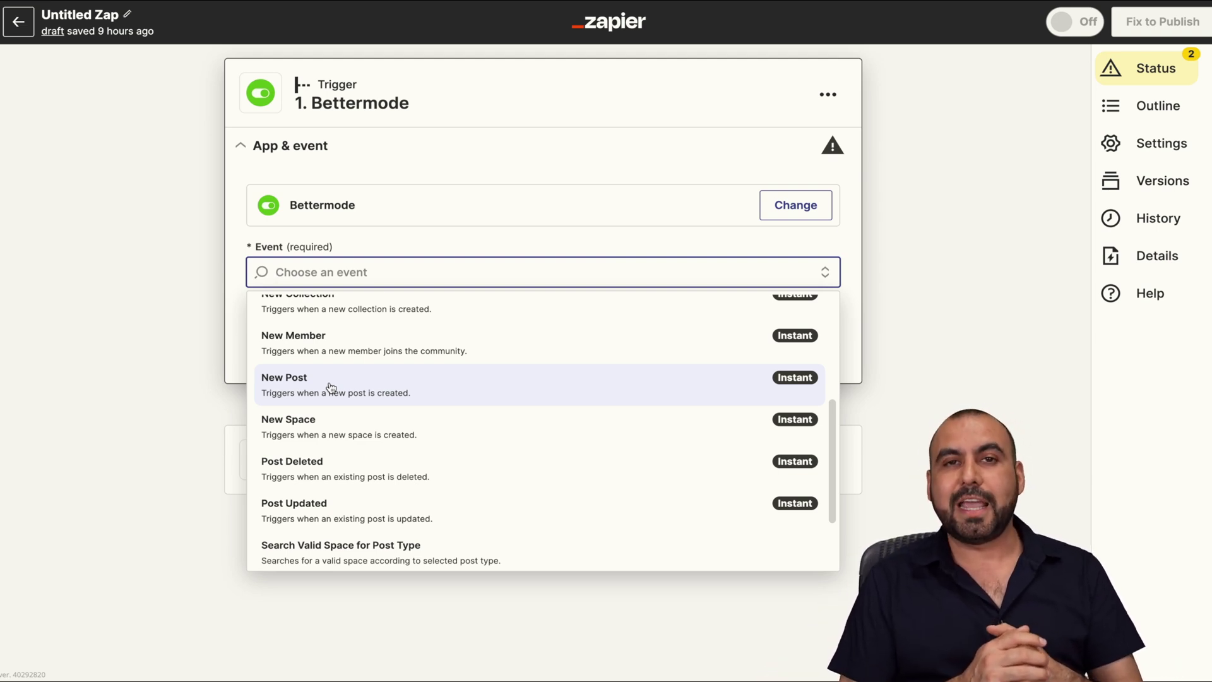
scroll(347, 503, "down", 2)
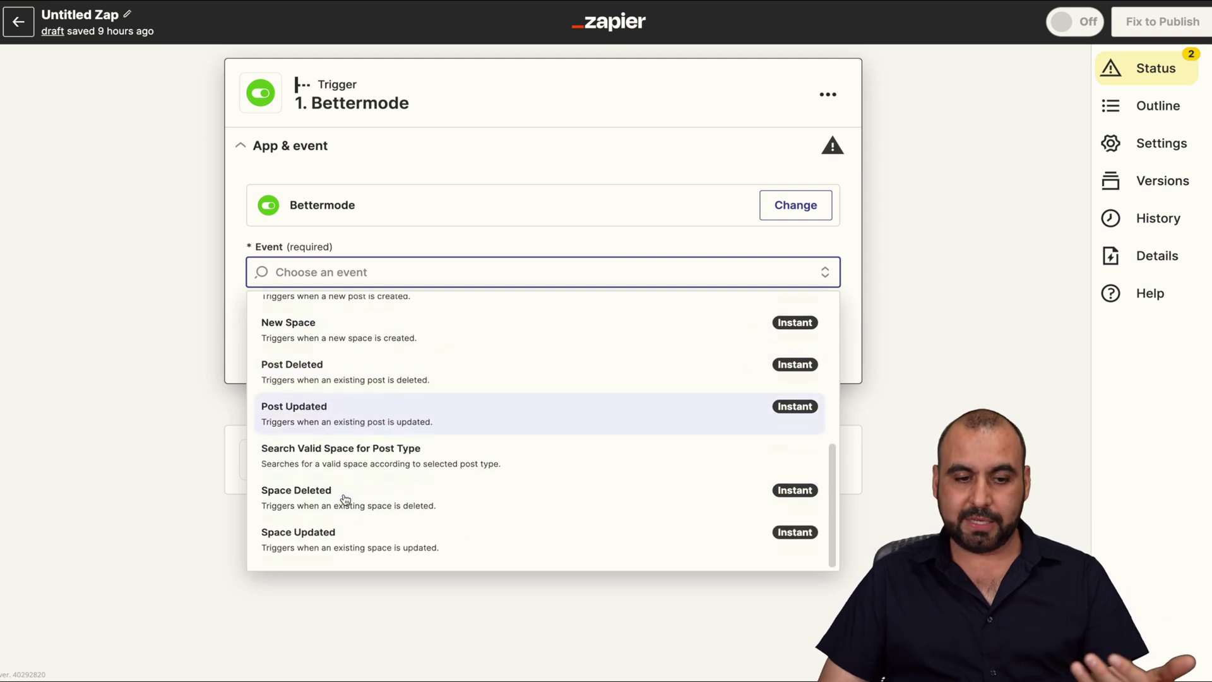
left_click(209, 335)
- Expand the Action step and browse Bettermode action events like Create Post and Create Space
left_click(398, 468)
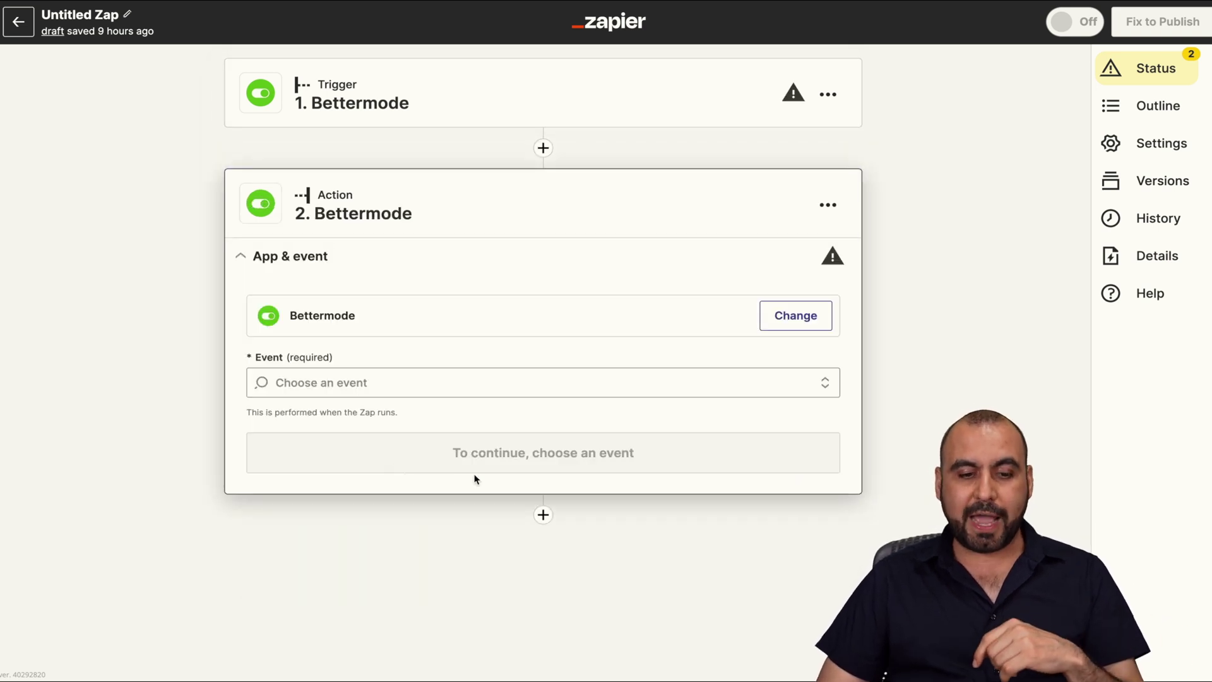
left_click(384, 377)
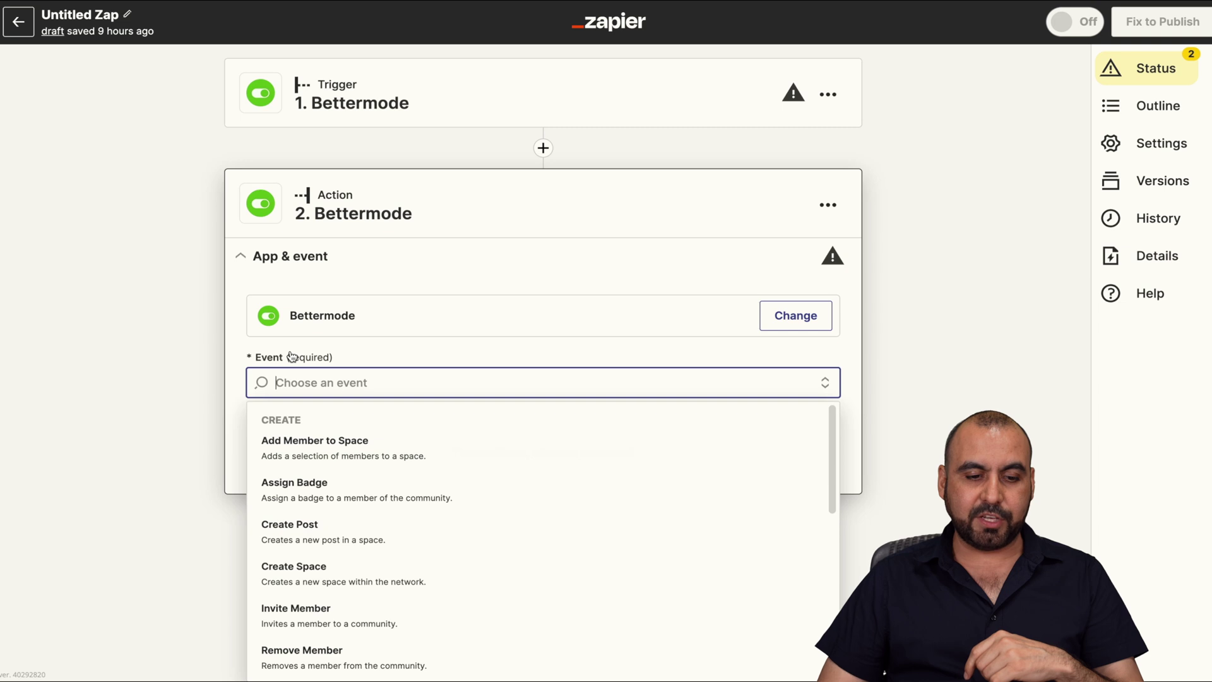
scroll(361, 567, "down", 1)
scroll(362, 568, "down", 1)
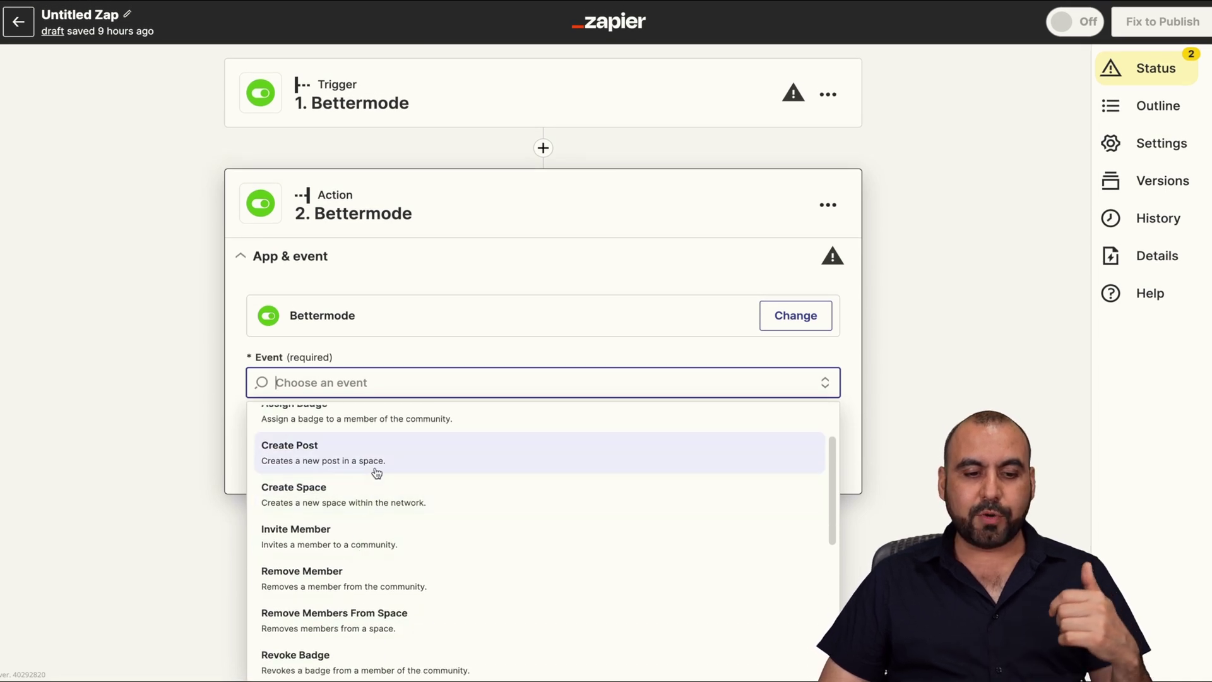
scroll(373, 503, "up", 1)
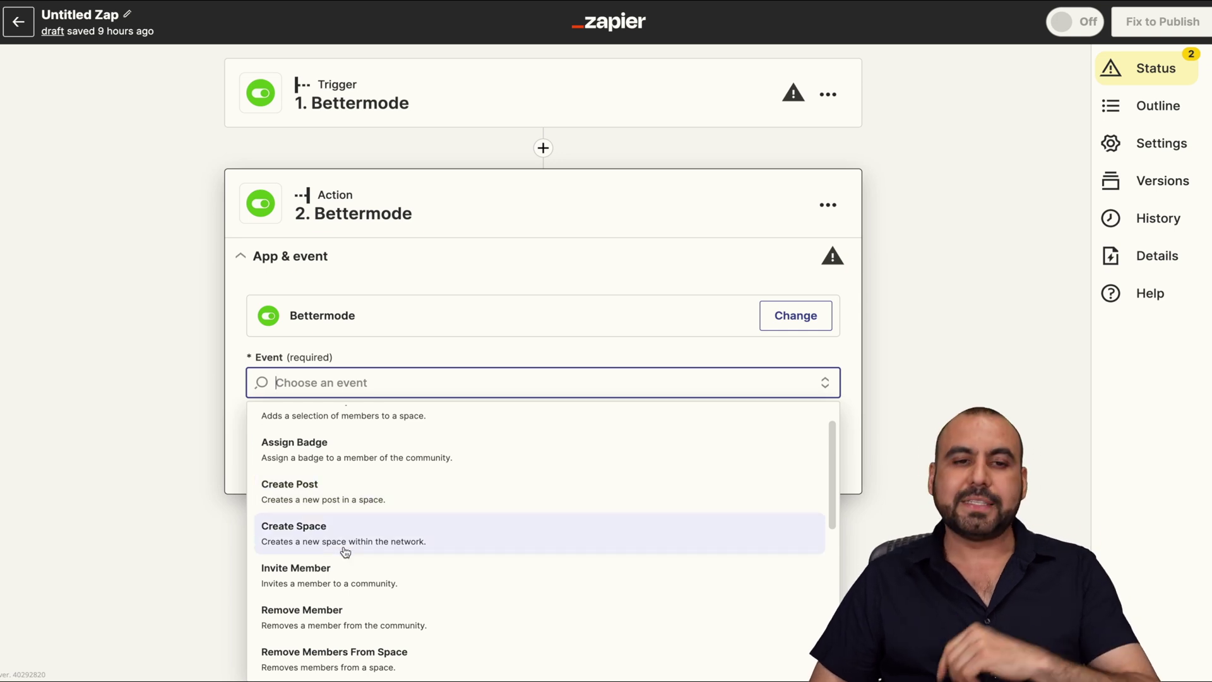
scroll(345, 553, "down", 5)
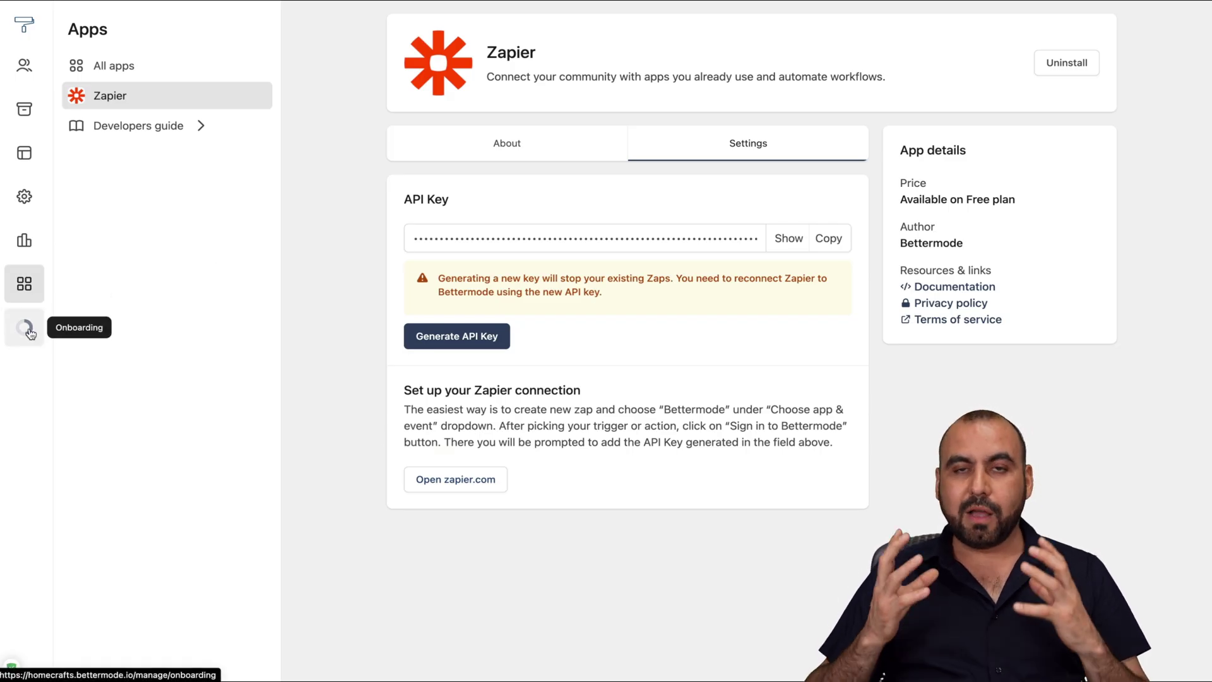
- Go from All apps back to the HomeCrafts community home, then scroll up on the website
left_click(114, 66)
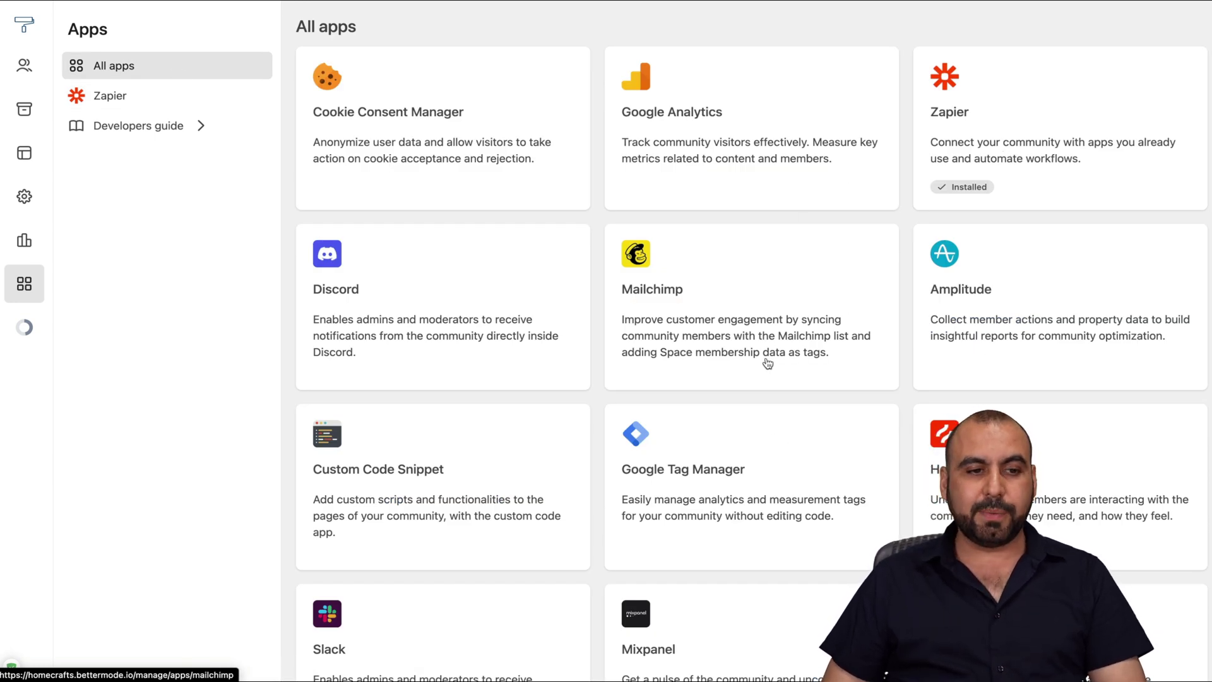
left_click(24, 26)
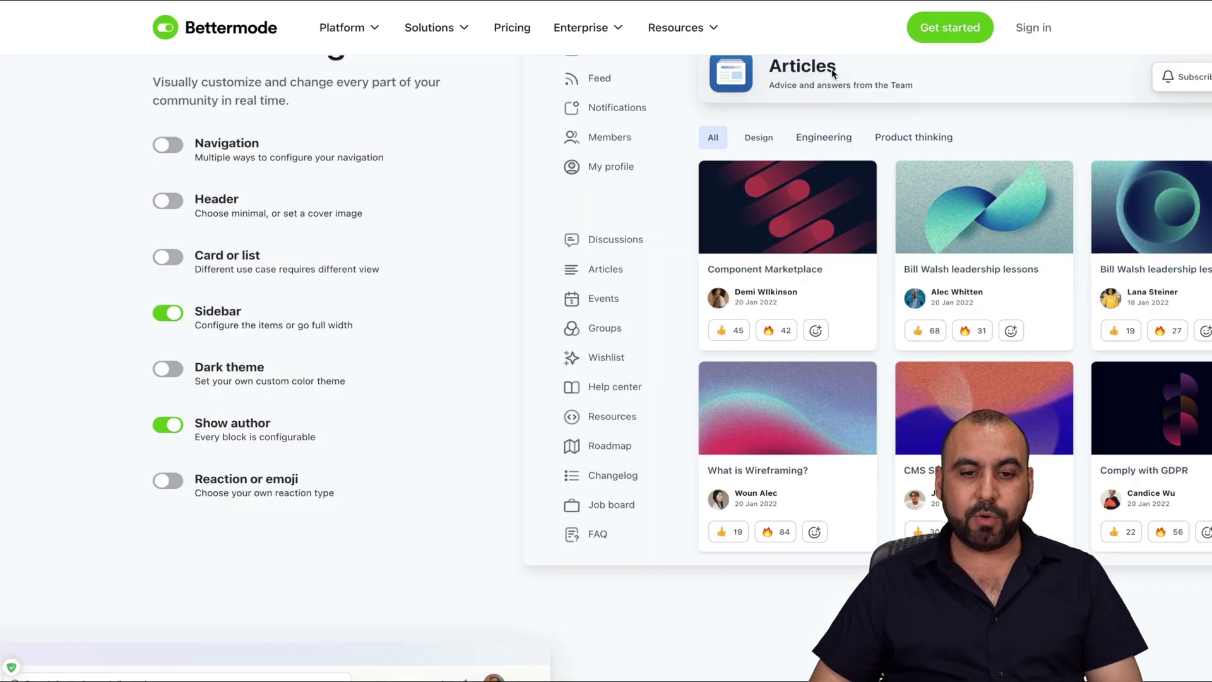
scroll(783, 172, "up", 10)
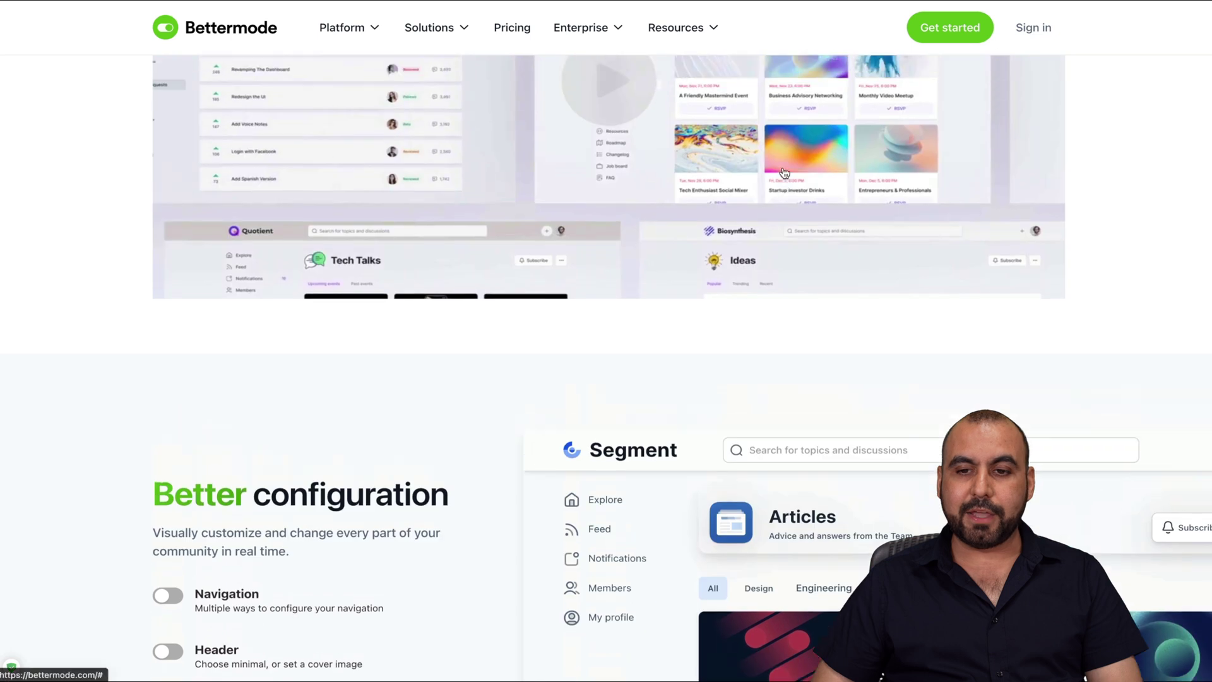
scroll(784, 172, "up", 10)
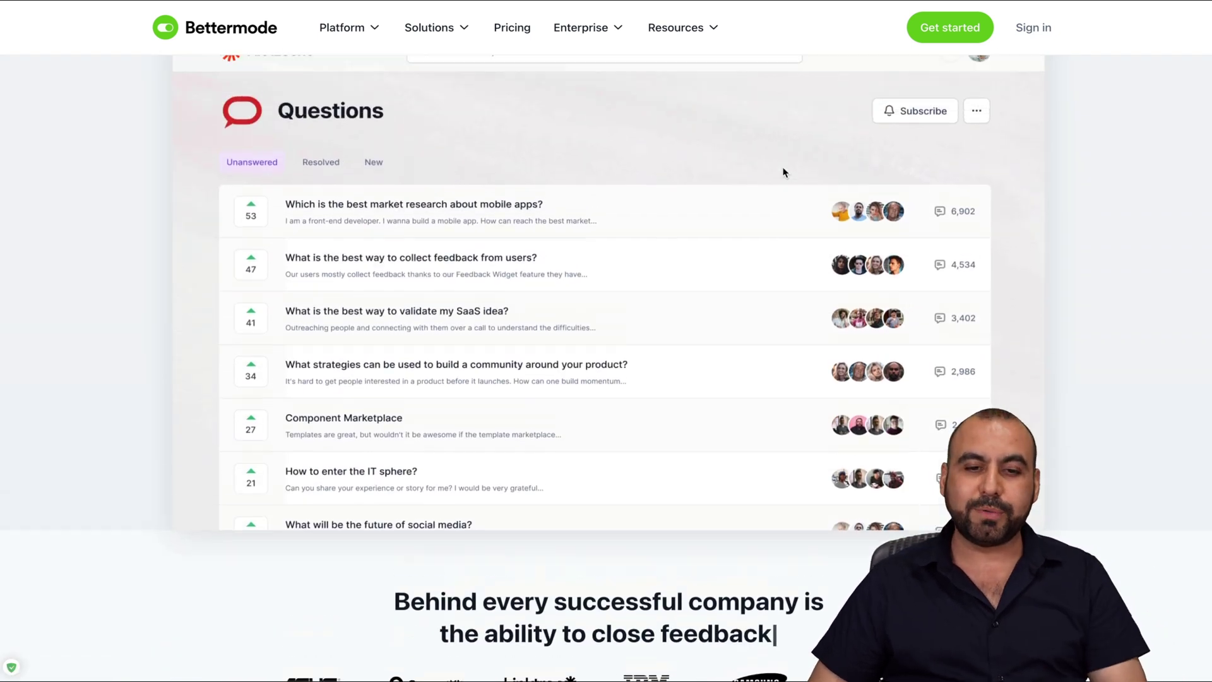